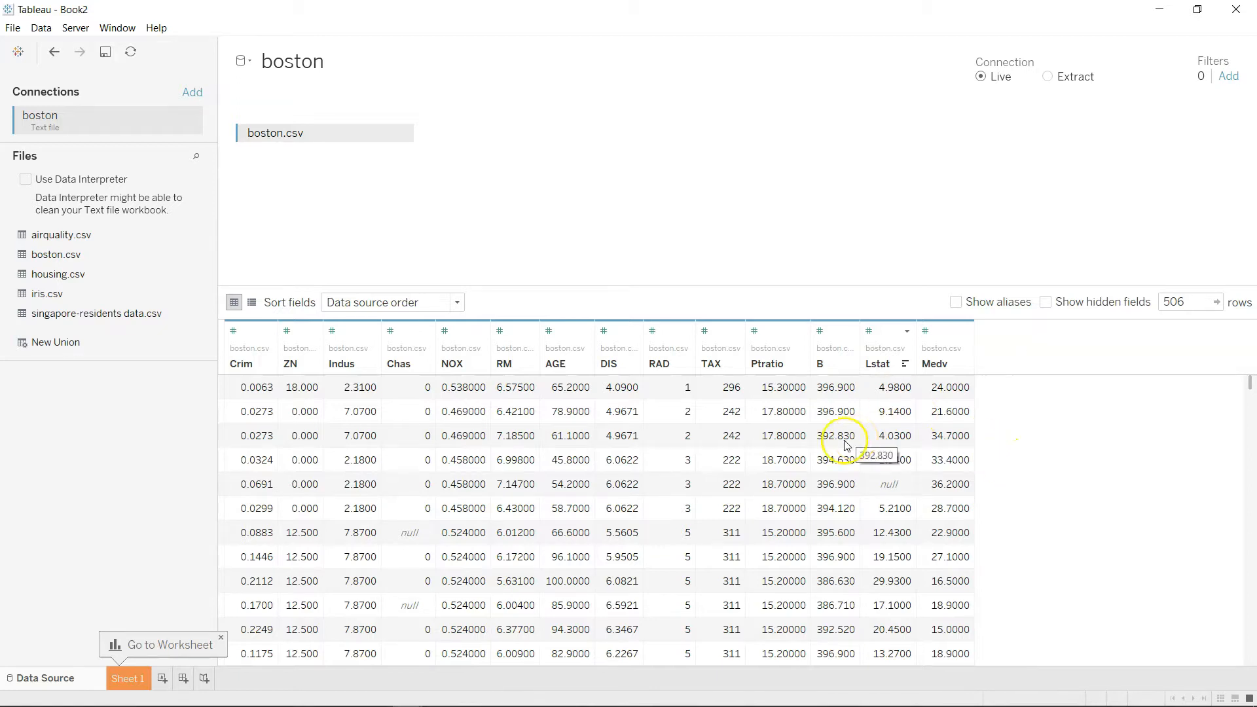
- Rename the Medv column of the boston.csv data source to PRICE
double_click(937, 364)
text(PRICE)
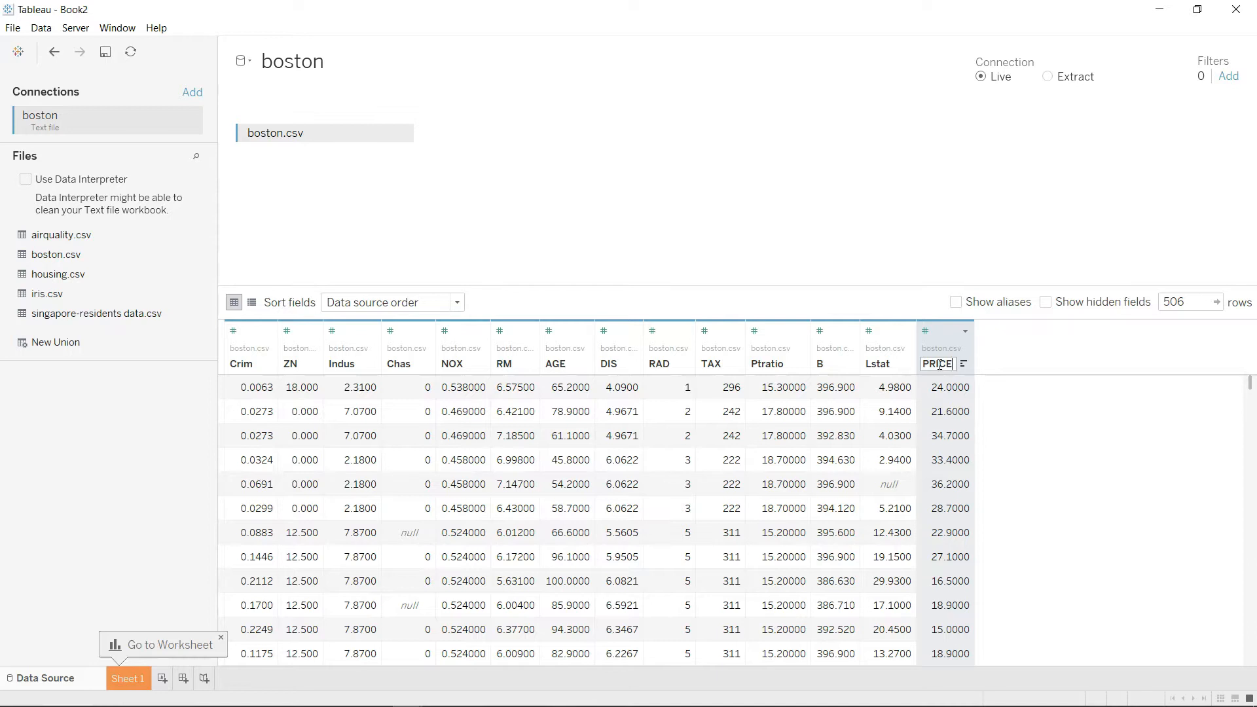
key(Return)
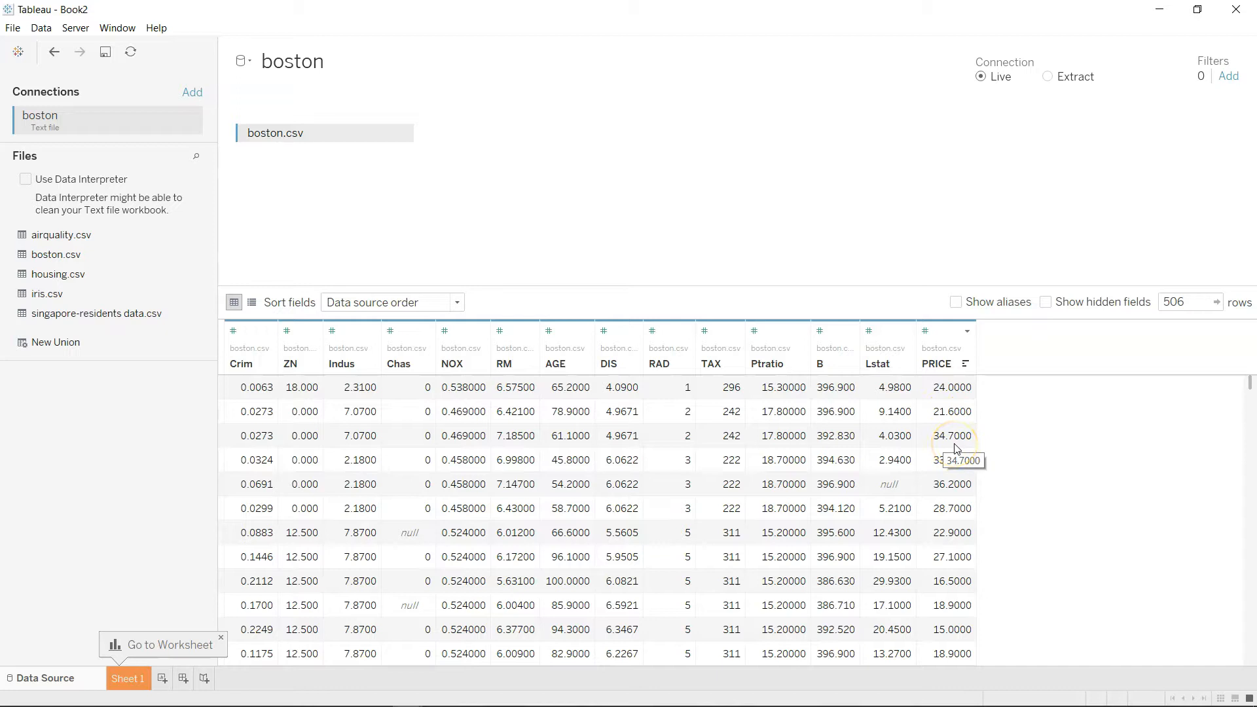
- Replace the title of Sheet 1 with the copied list of variable descriptions
click(135, 679)
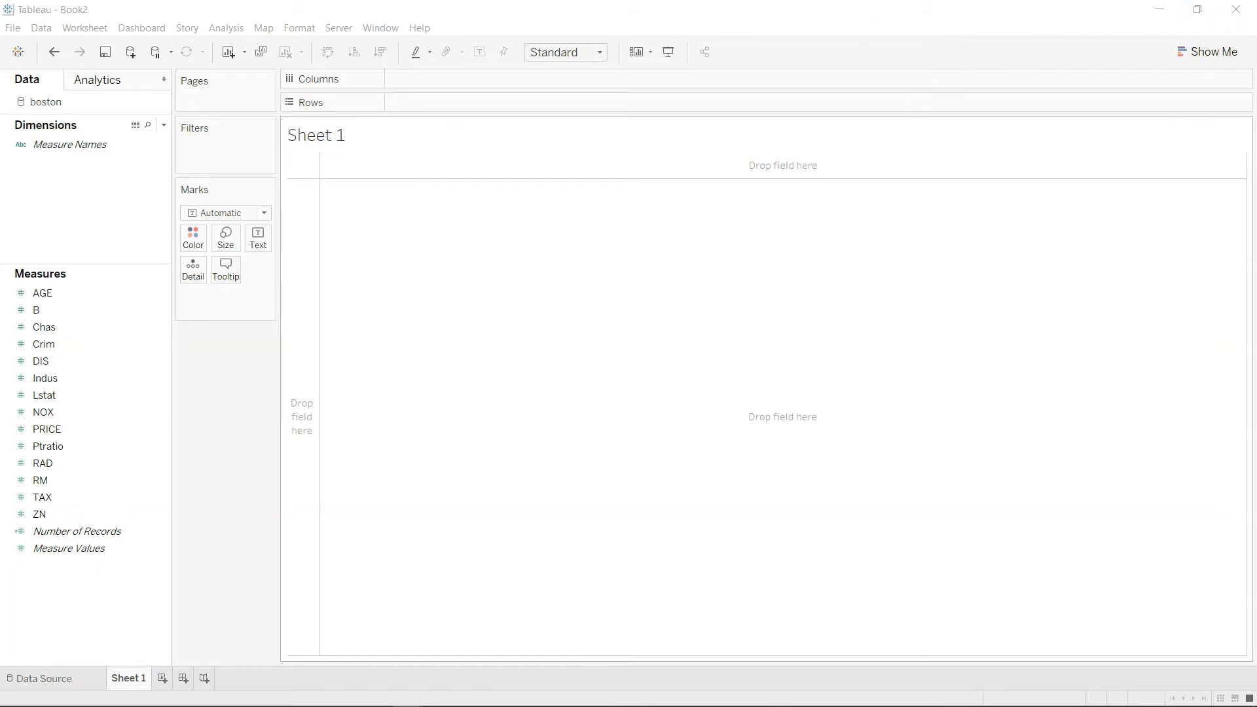
double_click(317, 135)
drag(373, 160, 806, 312)
key(ctrl+a)
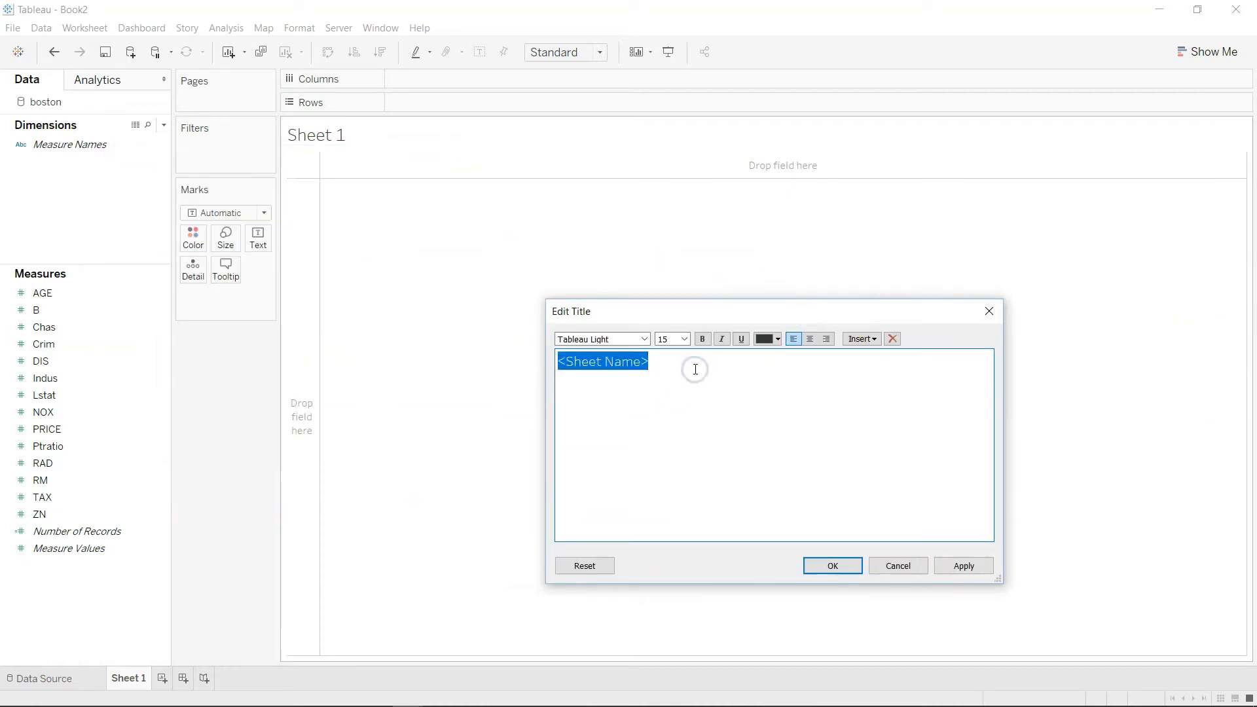
key(ctrl+v)
scroll(685, 422, down, 2)
scroll(685, 425, down, 1)
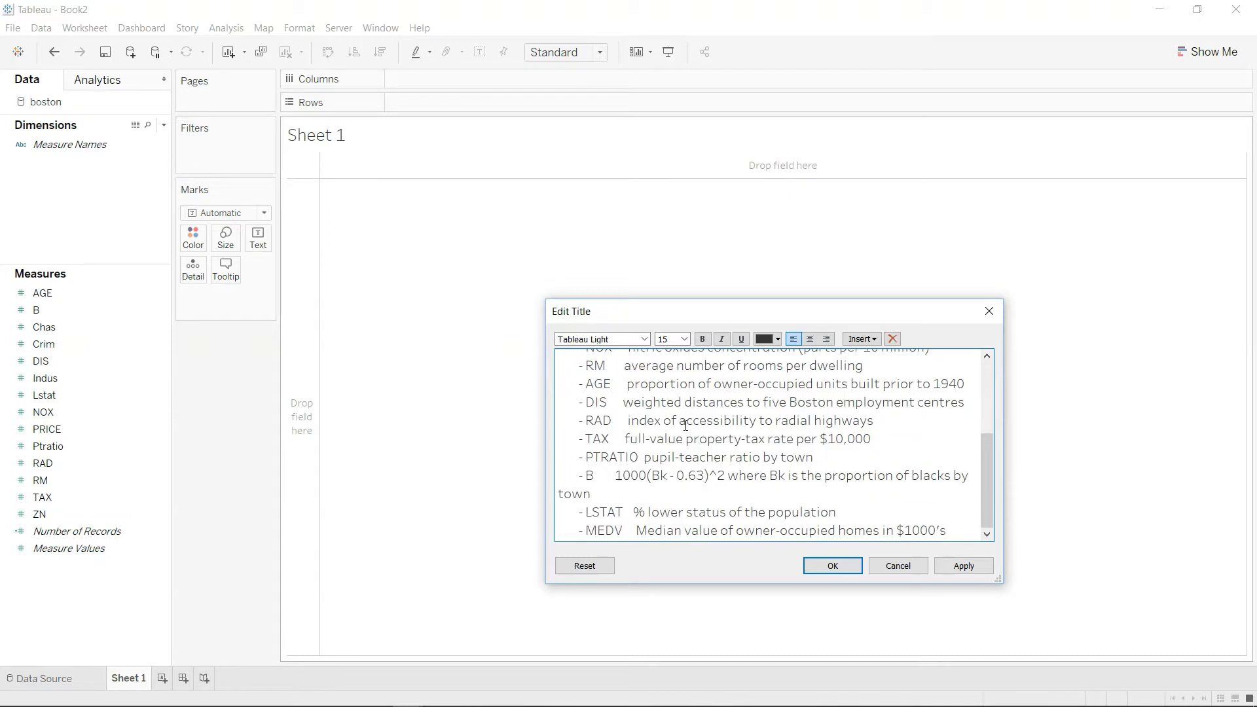
- Set the whole title text to font size 8, remove its blank first line and apply the title
key(ctrl+a)
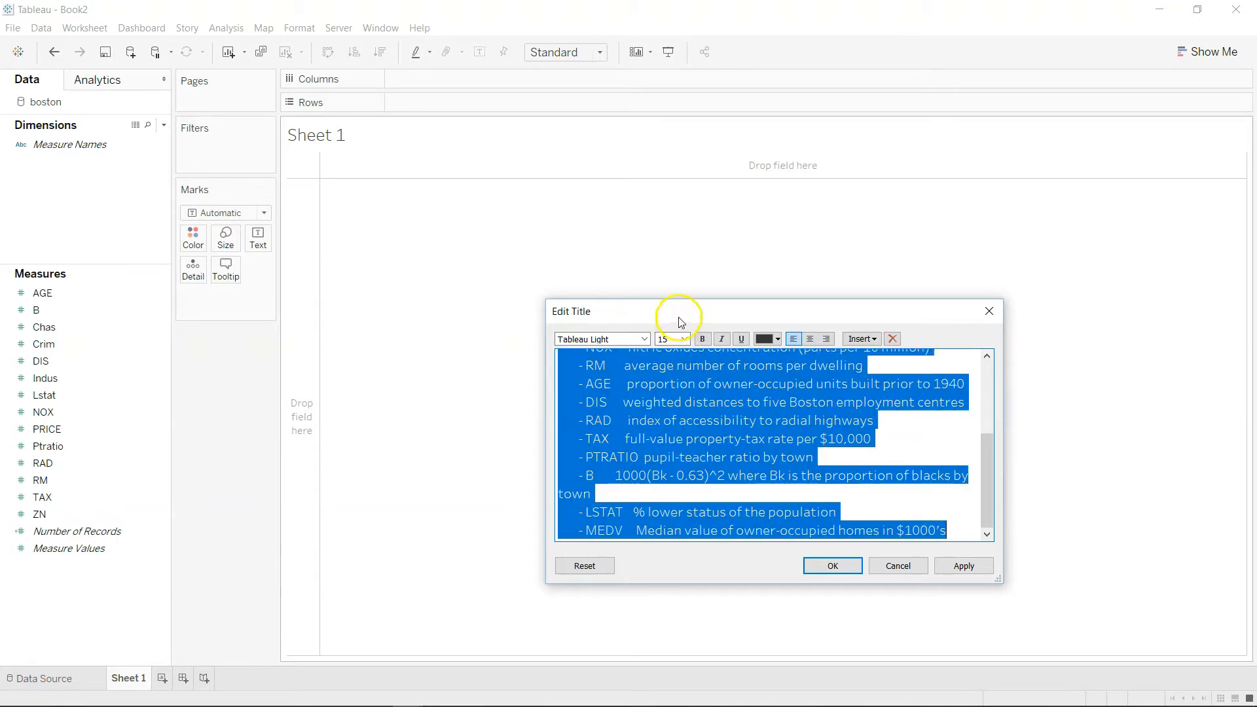
click(684, 338)
click(660, 351)
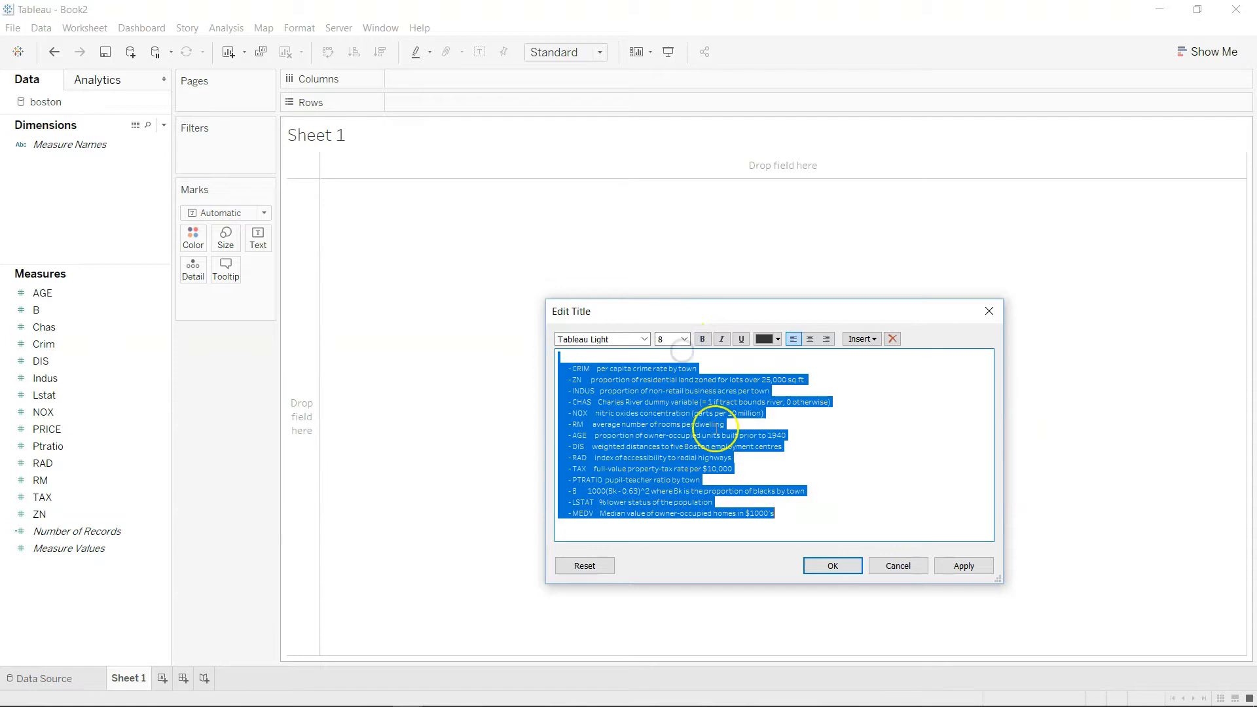
click(589, 355)
key(Delete)
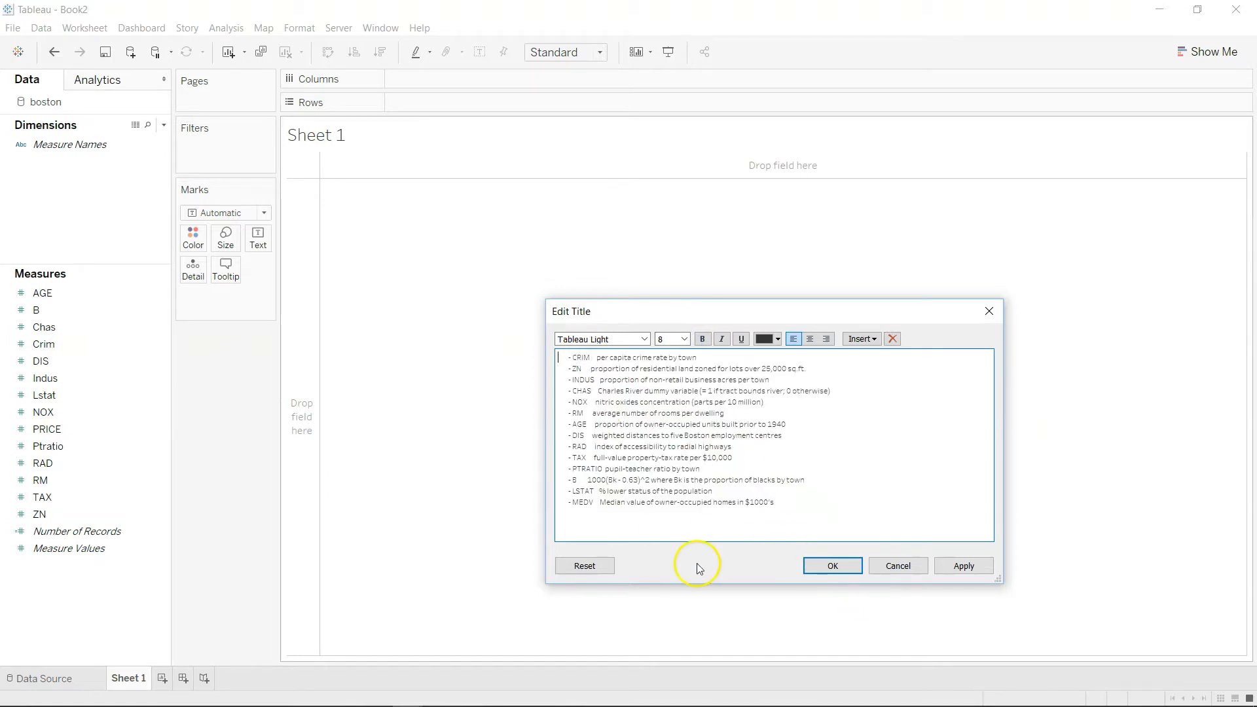
click(828, 565)
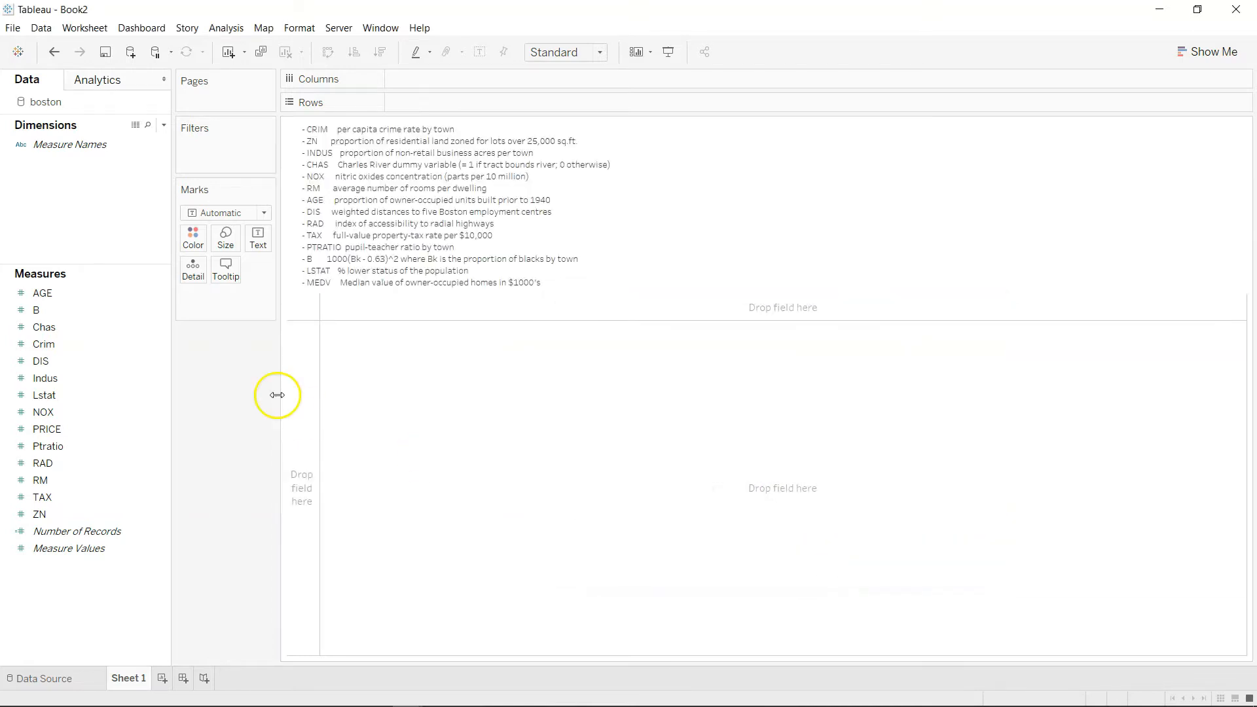
- Rename Sheet 1 as Var Description
double_click(126, 680)
text(Var Description)
key(Return)
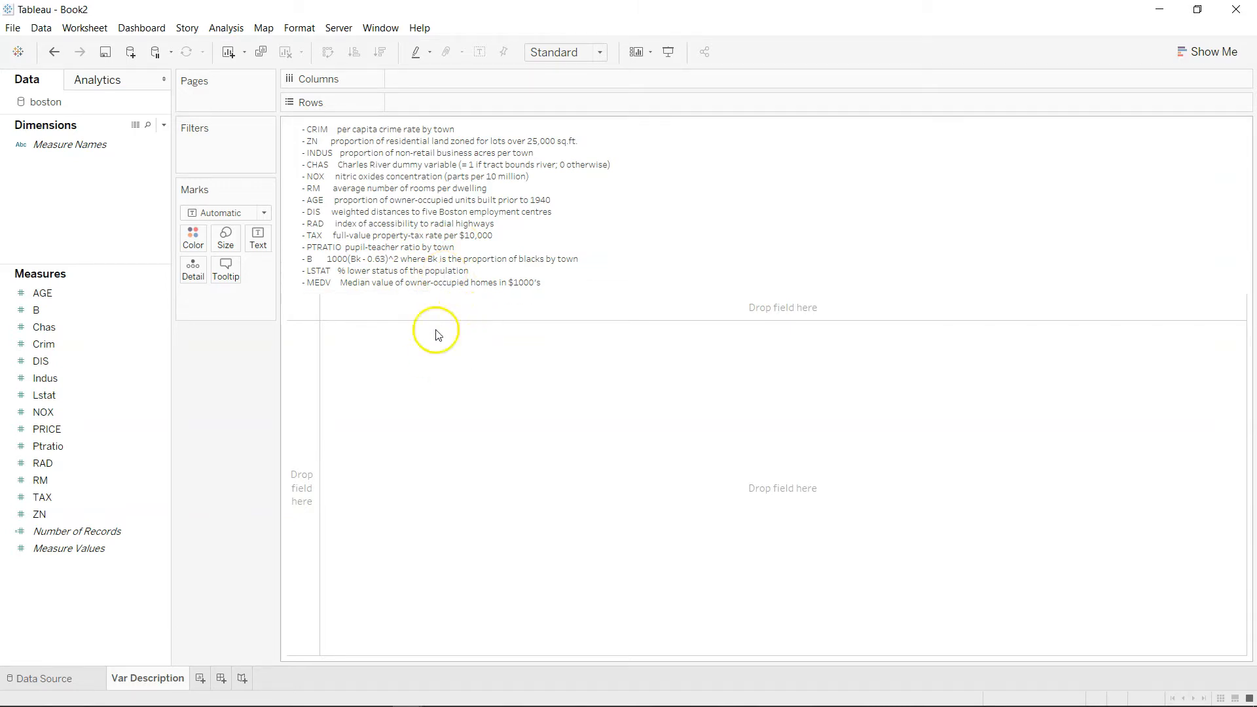
- Add a new worksheet and plot PRICE on rows against Crim on columns
click(206, 681)
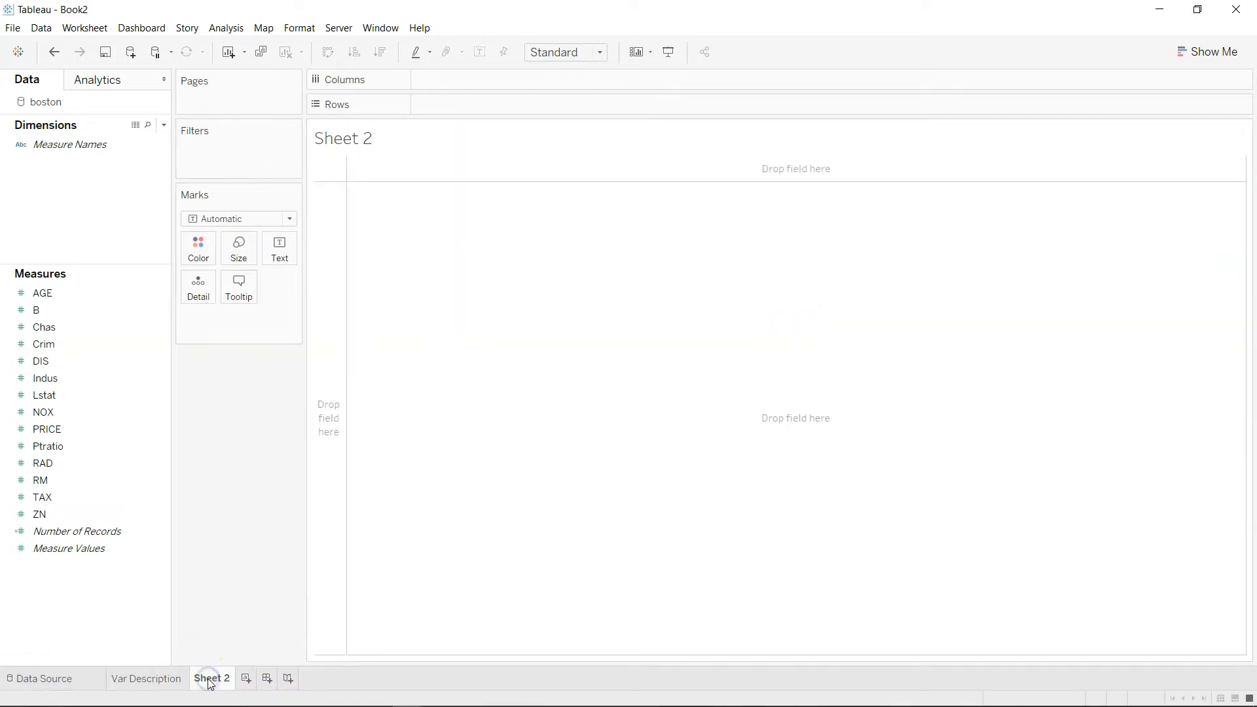
mouse_move(215, 679)
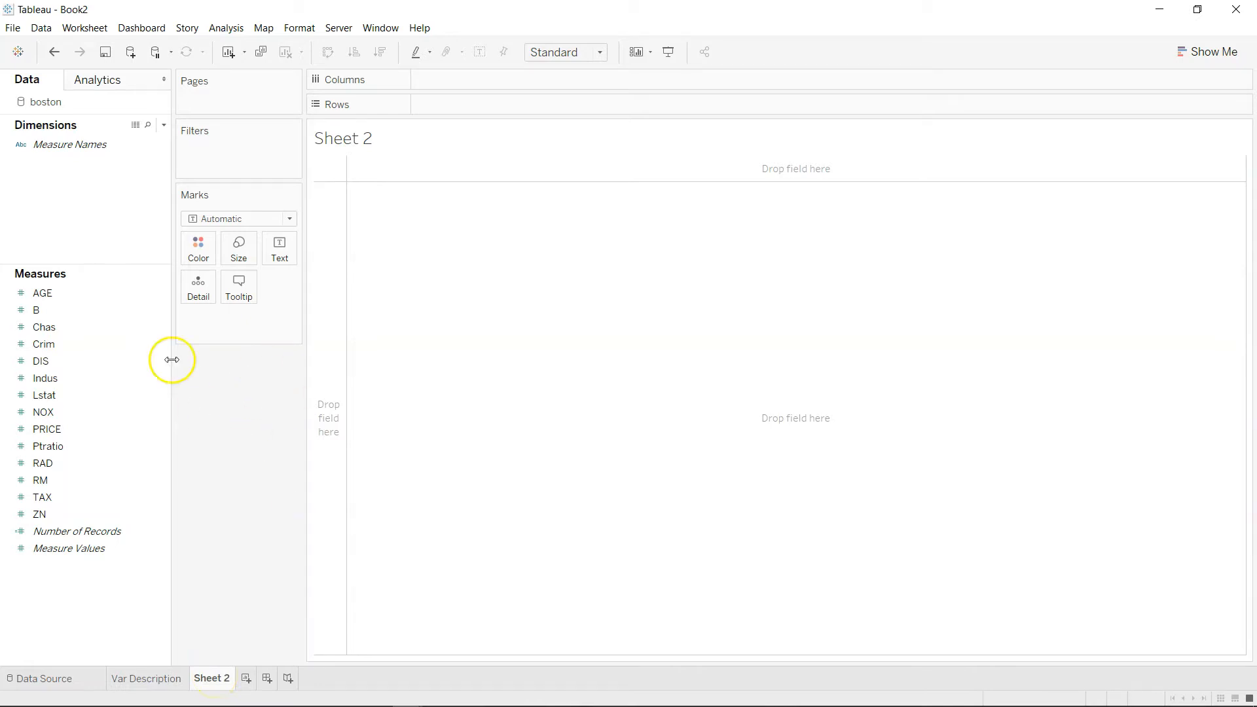
click(148, 414)
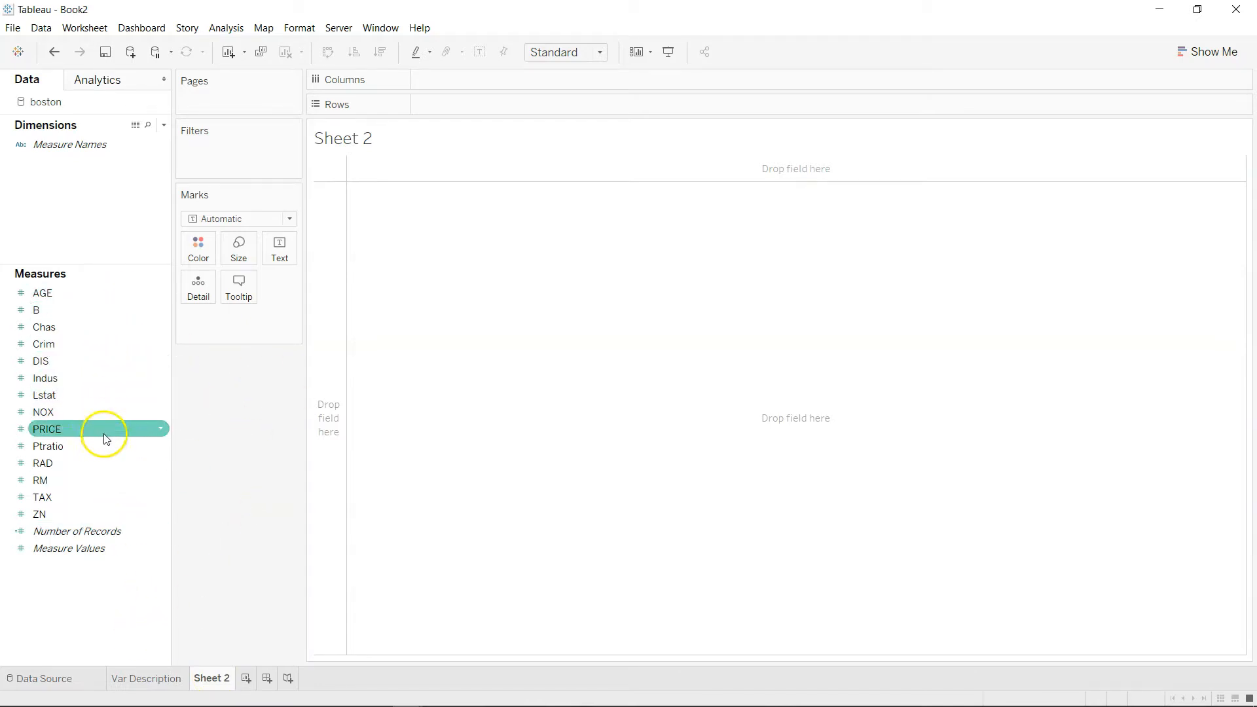
drag(104, 429, 500, 104)
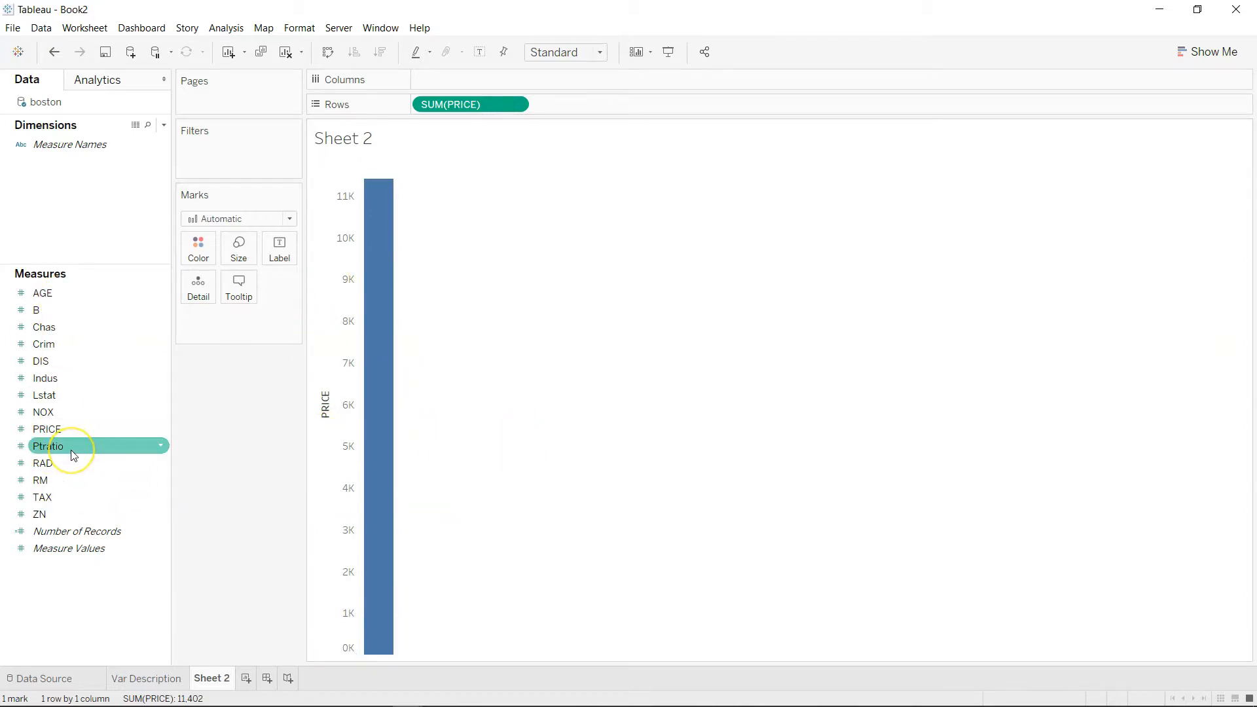
drag(76, 342, 480, 80)
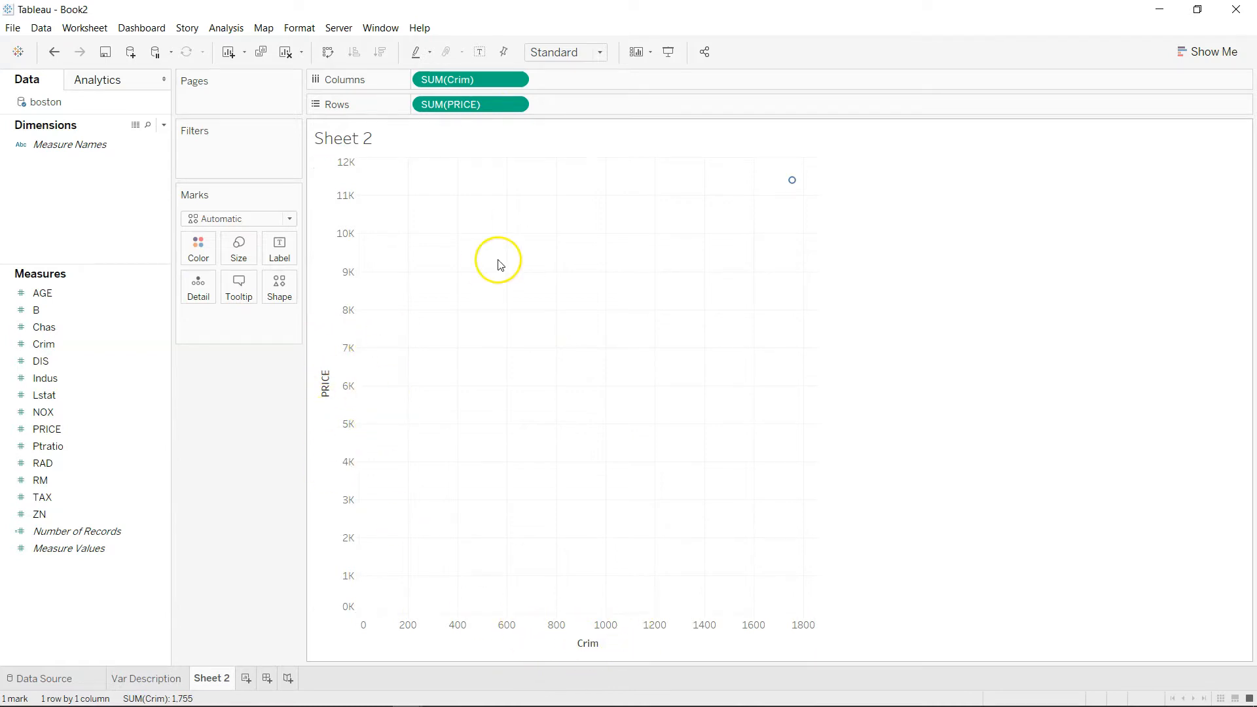
- Change the aggregation of both PRICE and Crim from sum to Average
click(517, 106)
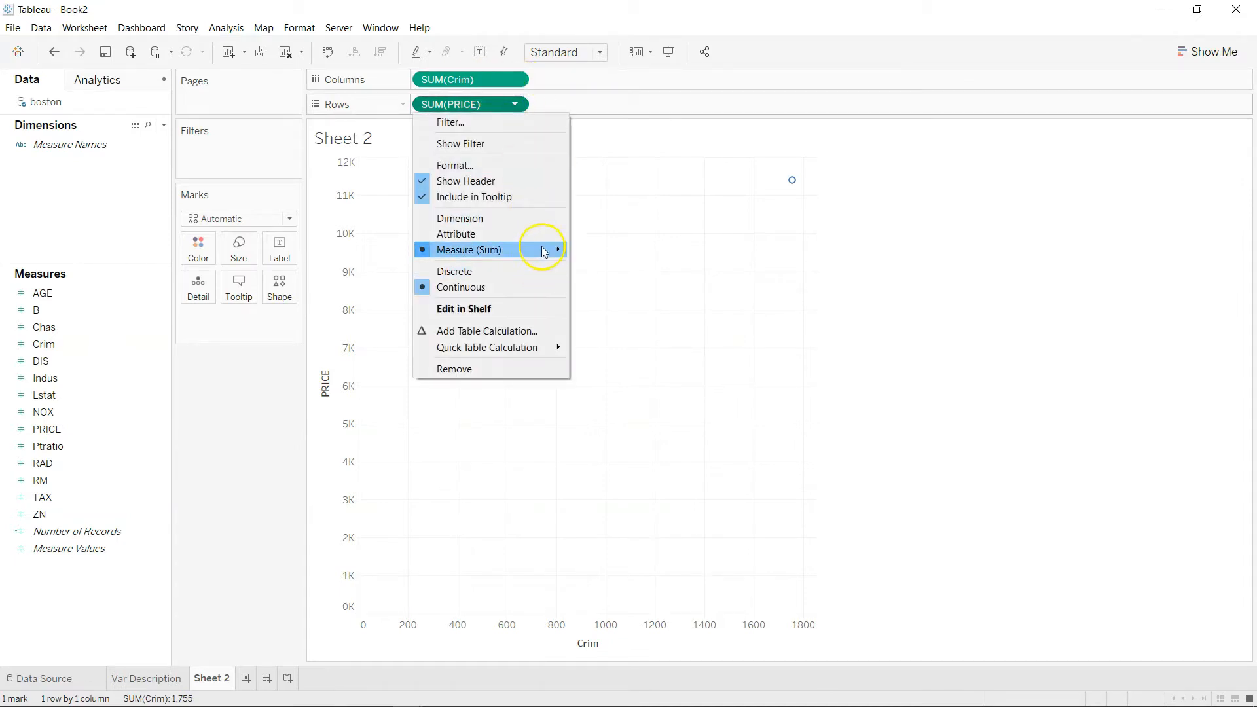
mouse_move(543, 248)
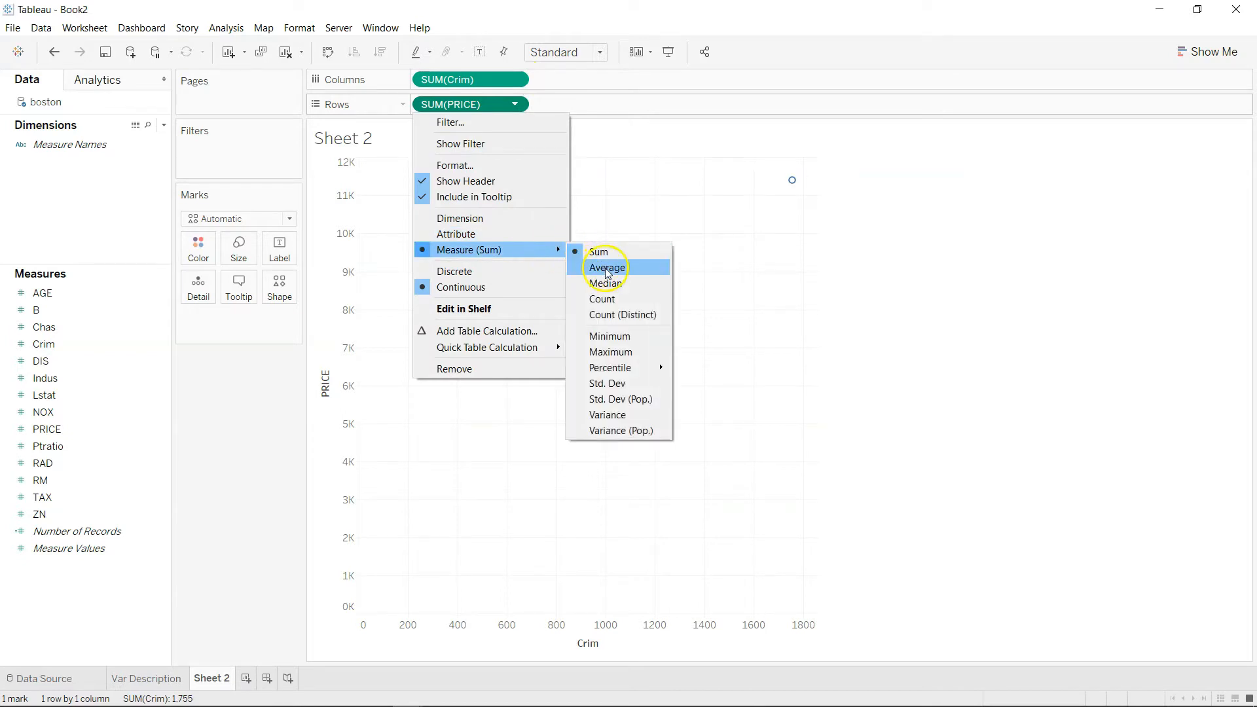
click(607, 268)
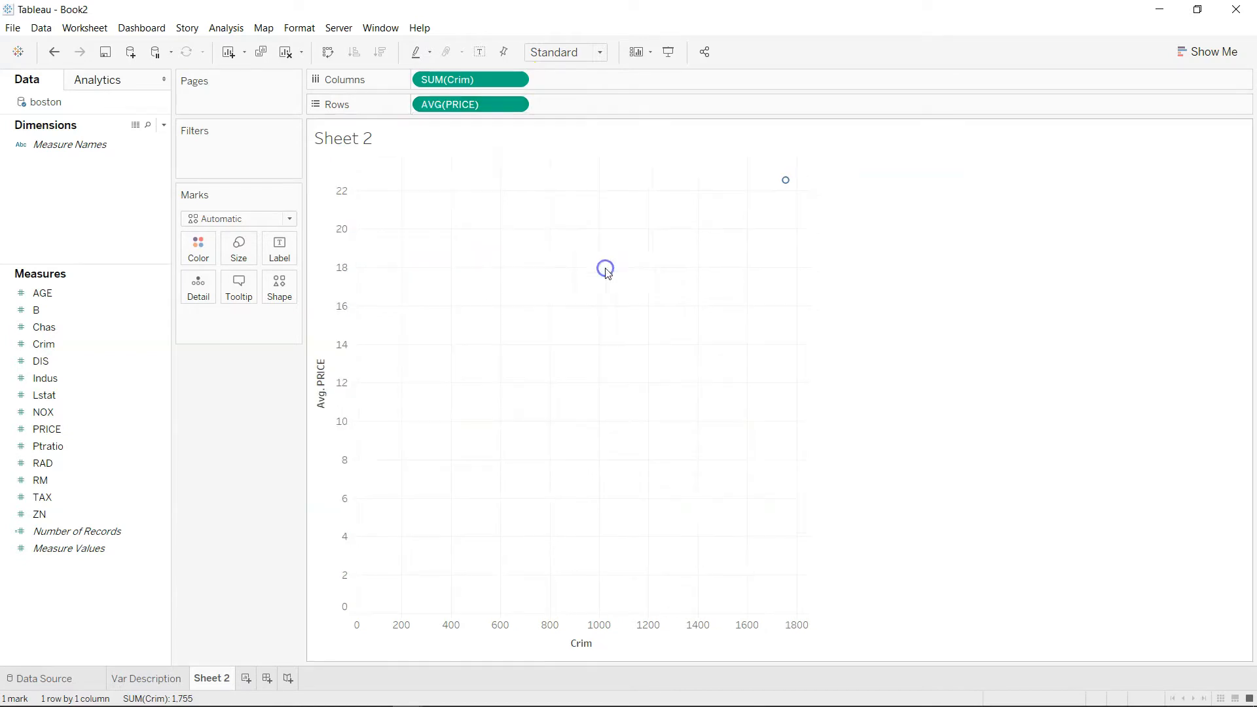
click(514, 80)
mouse_move(535, 235)
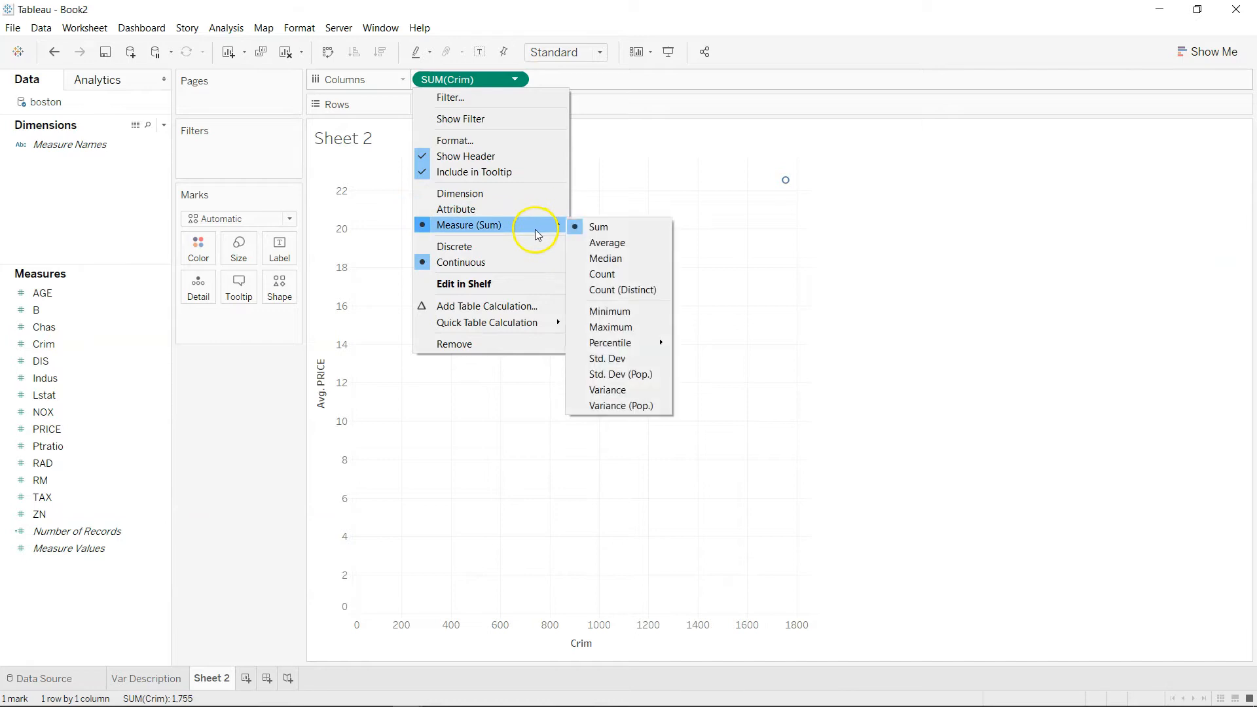
click(623, 249)
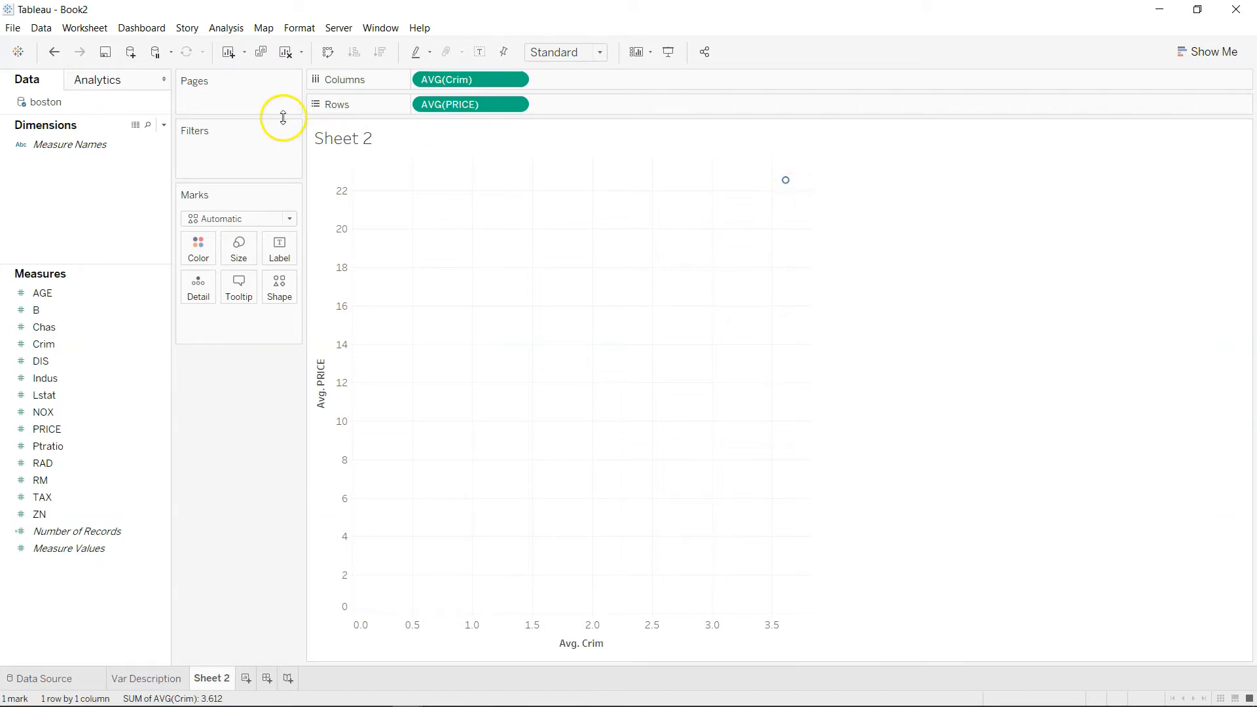
- Turn off Aggregate Measures so the scatter plot shows every record as its own mark
click(228, 28)
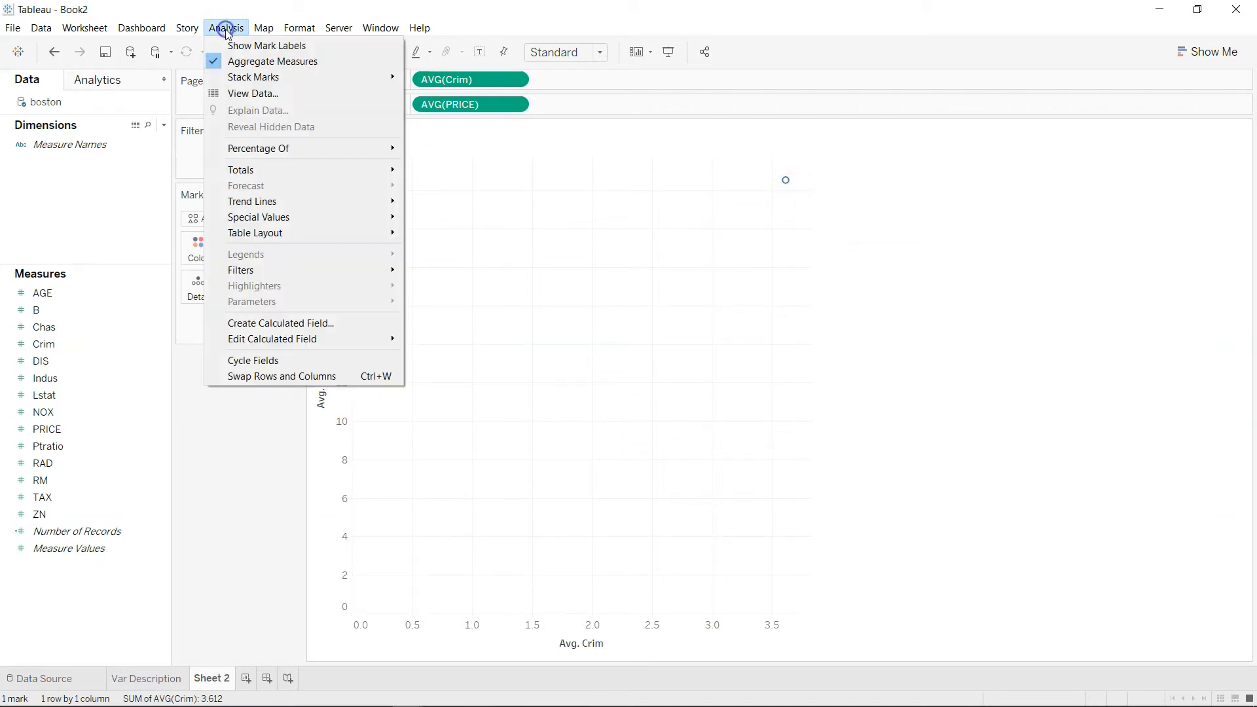
click(257, 63)
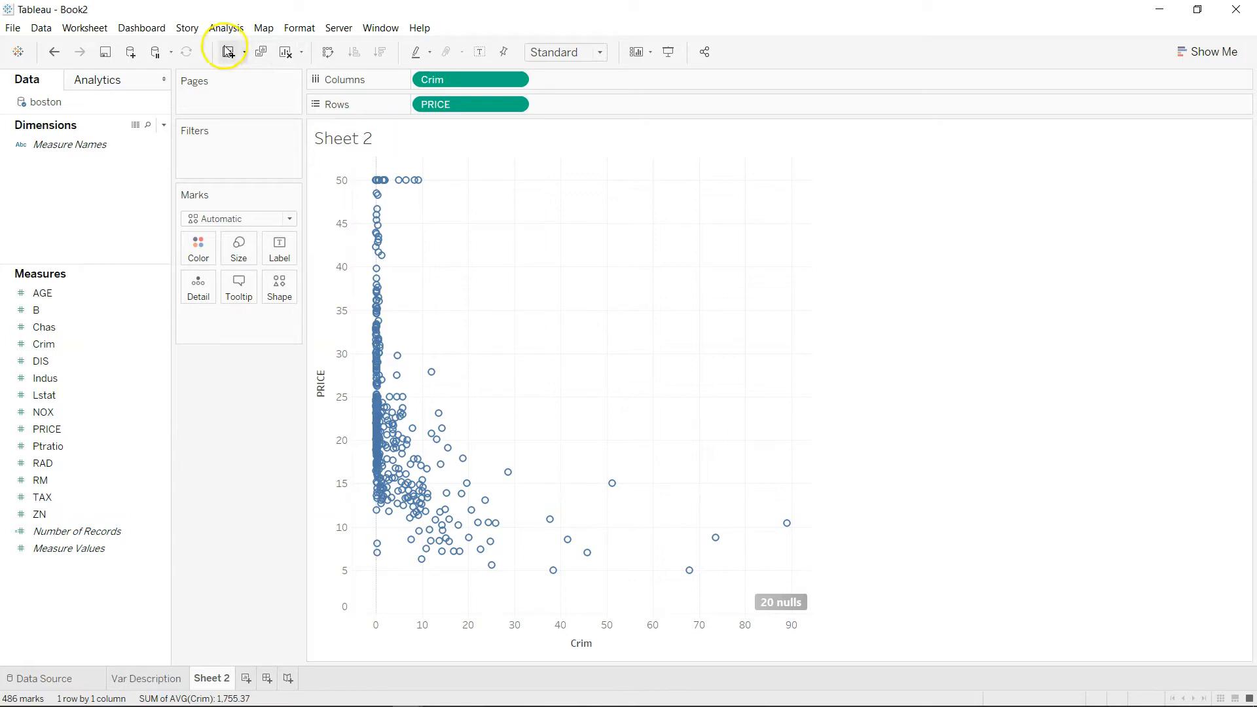
click(229, 28)
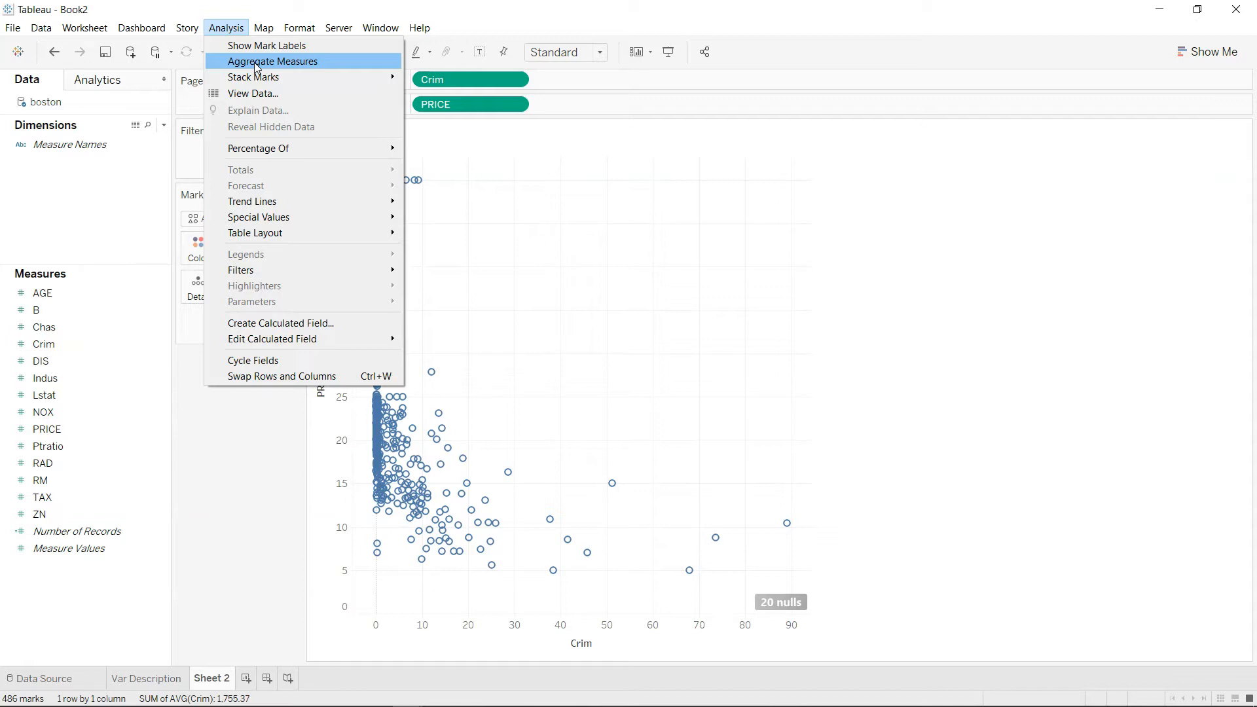
click(287, 430)
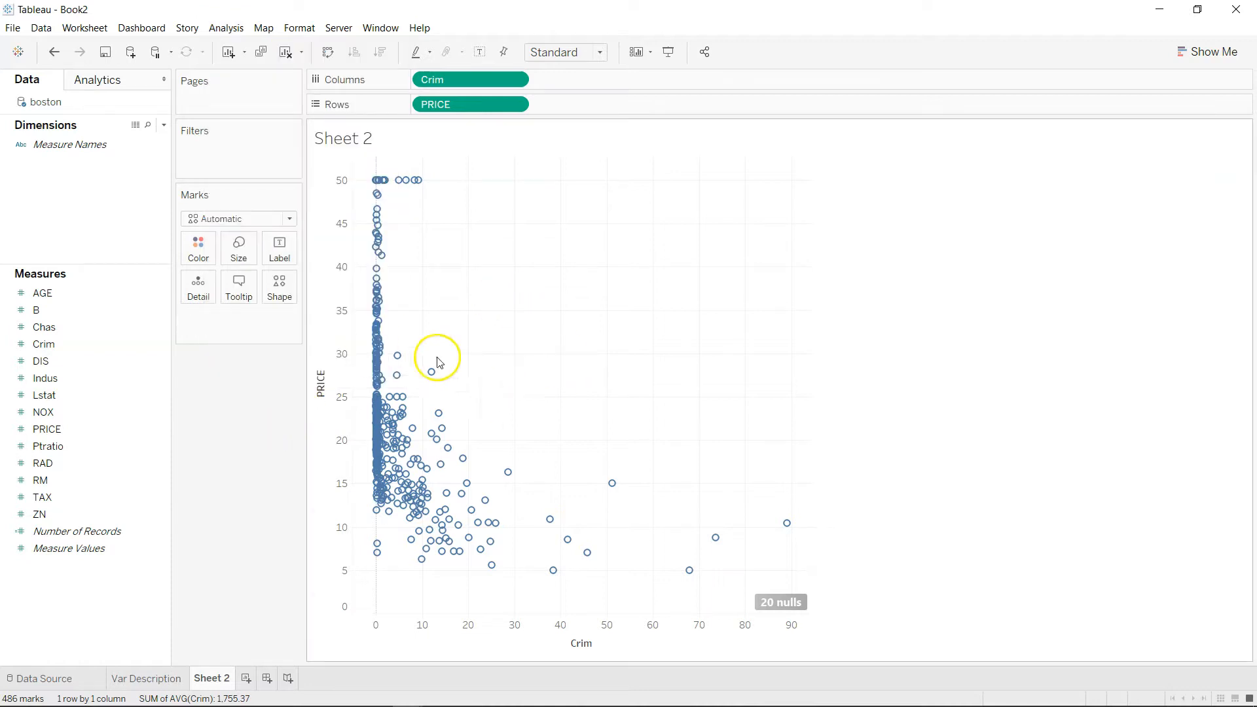
mouse_move(440, 472)
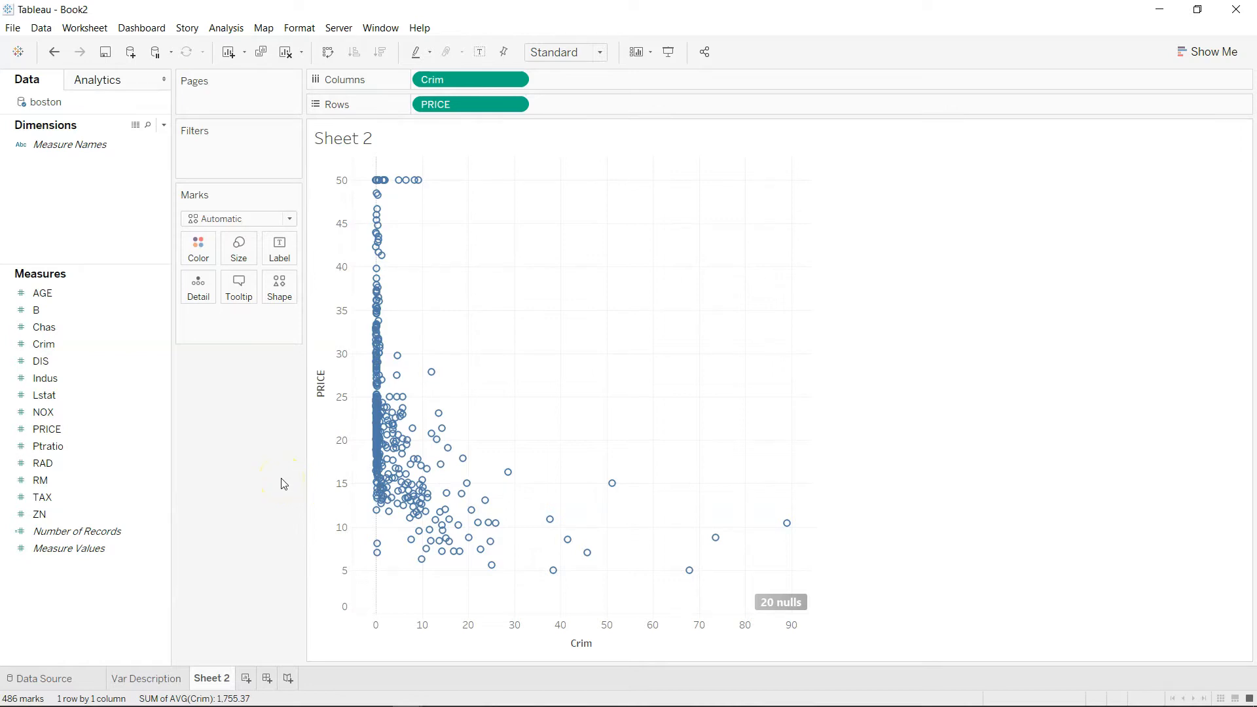
- Replace Crim with RM on columns and examine how PRICE varies with it
drag(116, 481, 485, 75)
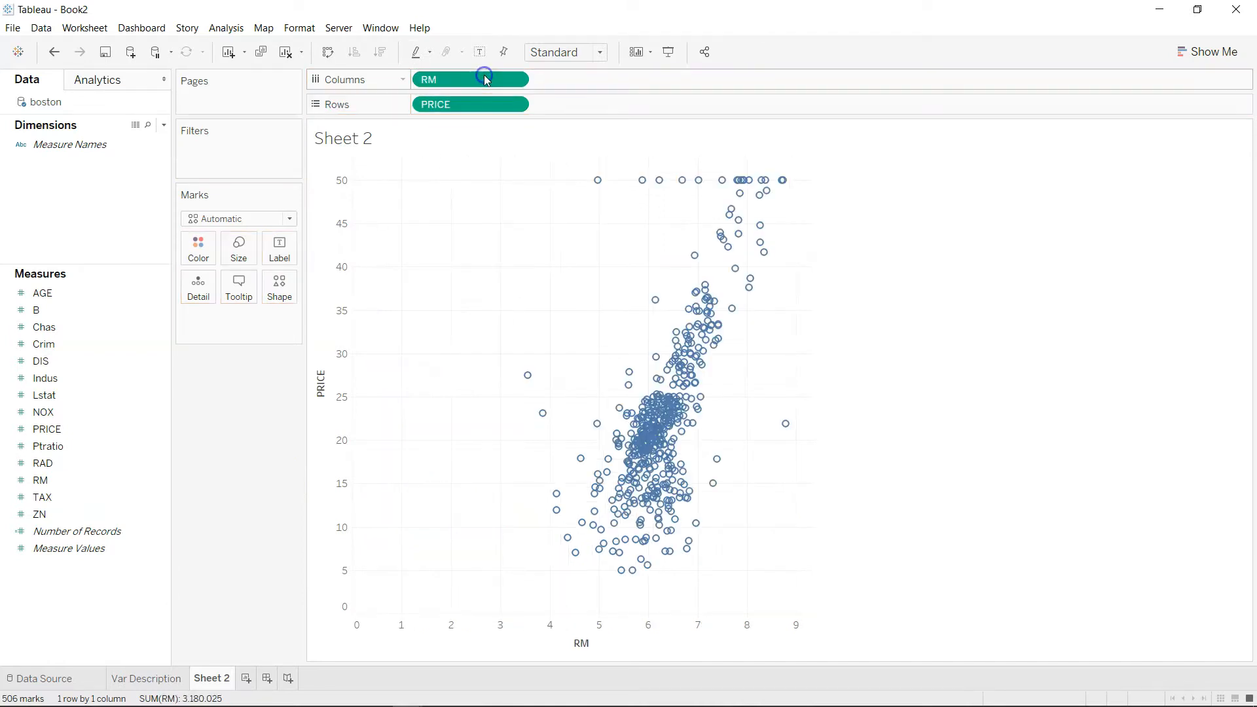
mouse_move(620, 507)
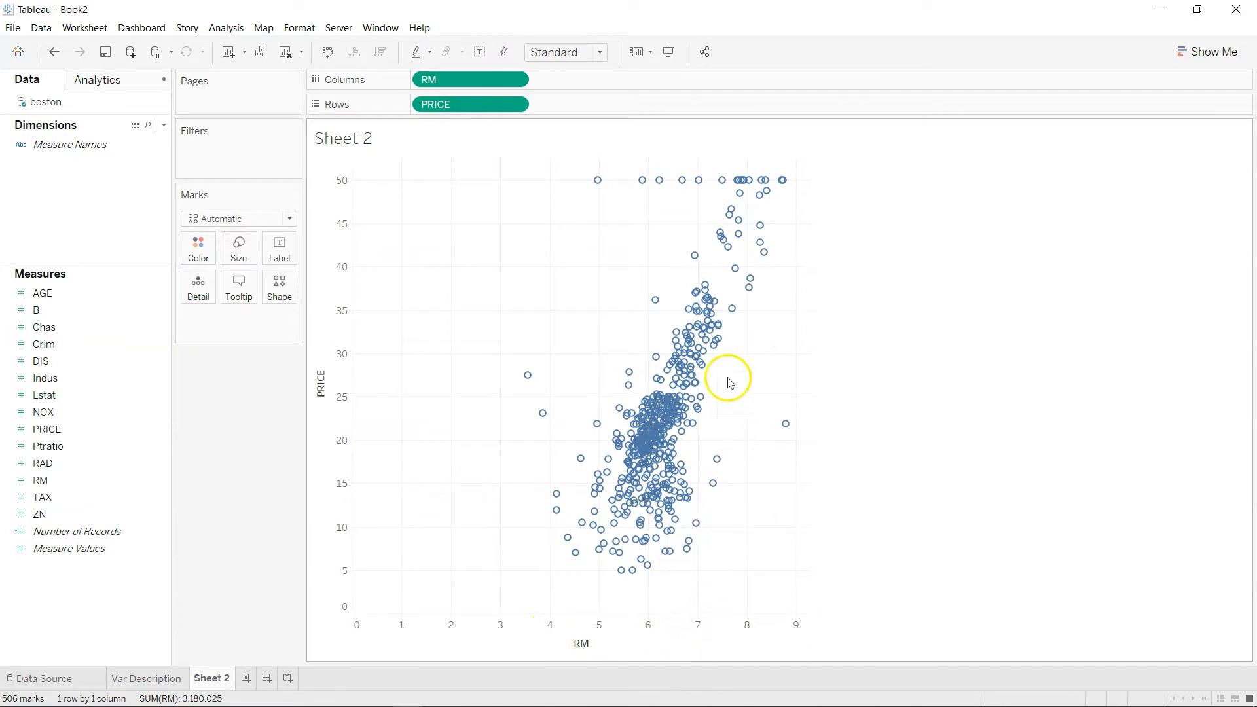
mouse_move(658, 518)
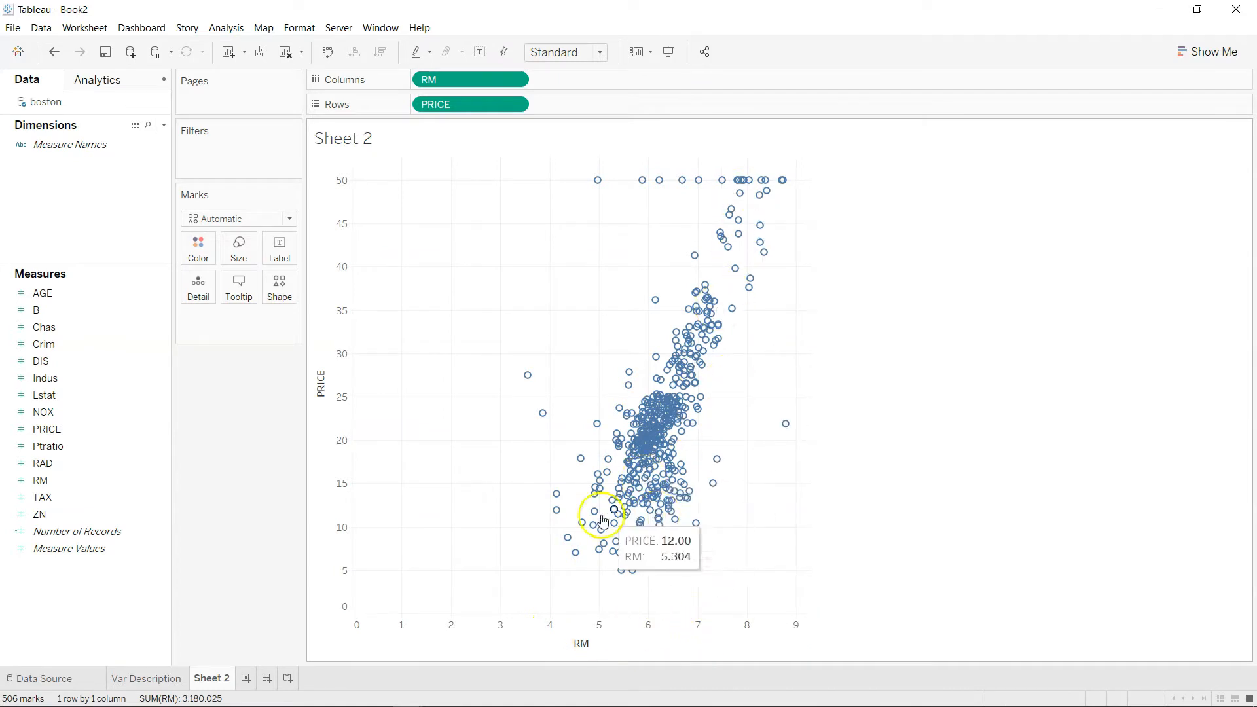
mouse_move(737, 202)
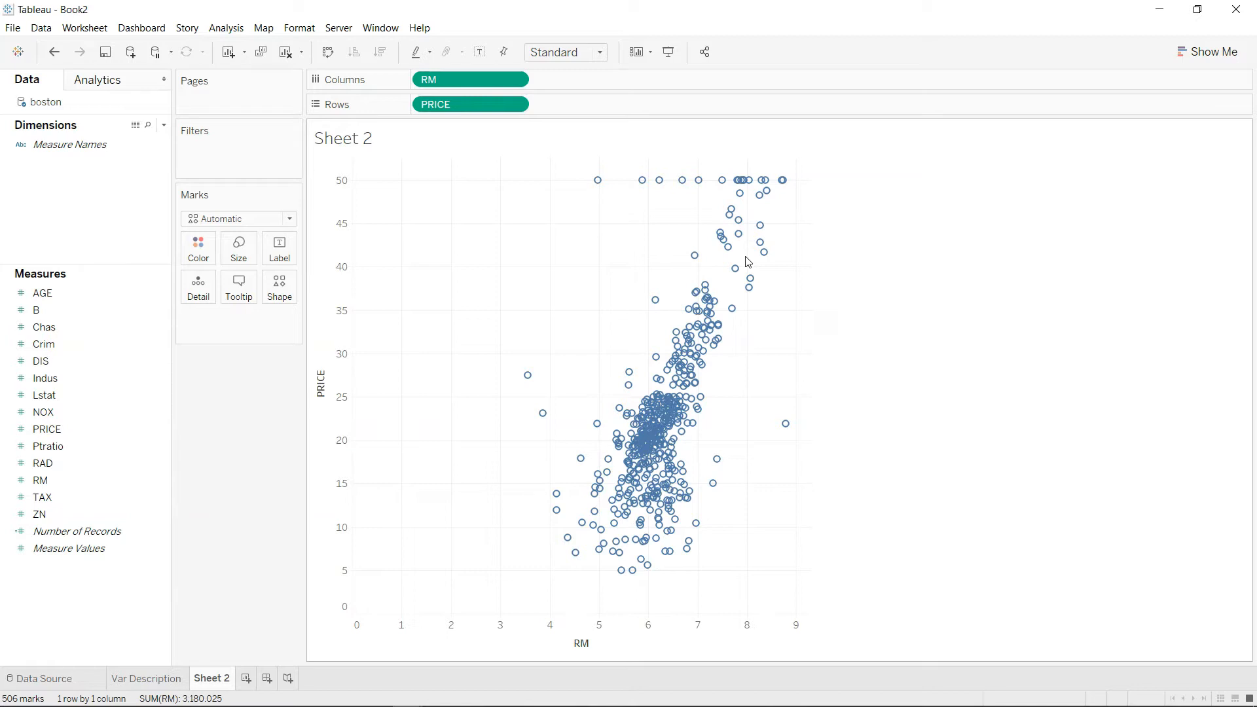
- Create a new parameter named Interest Measure
click(164, 125)
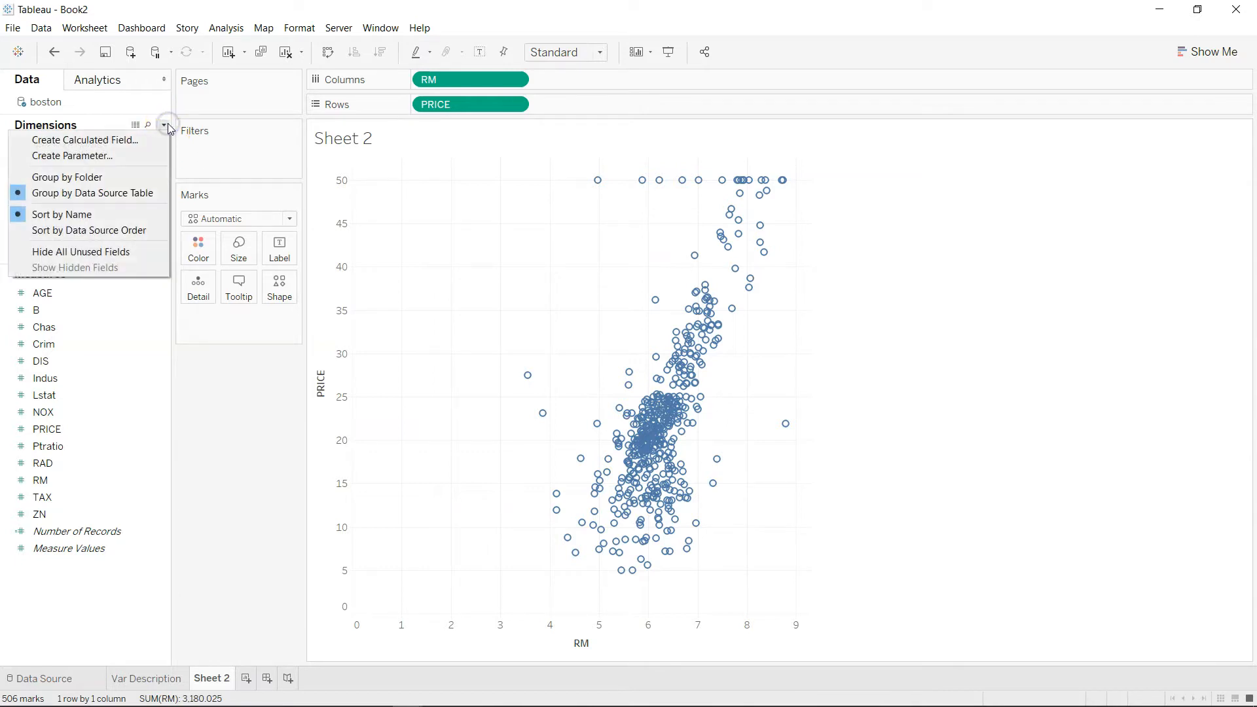
click(157, 156)
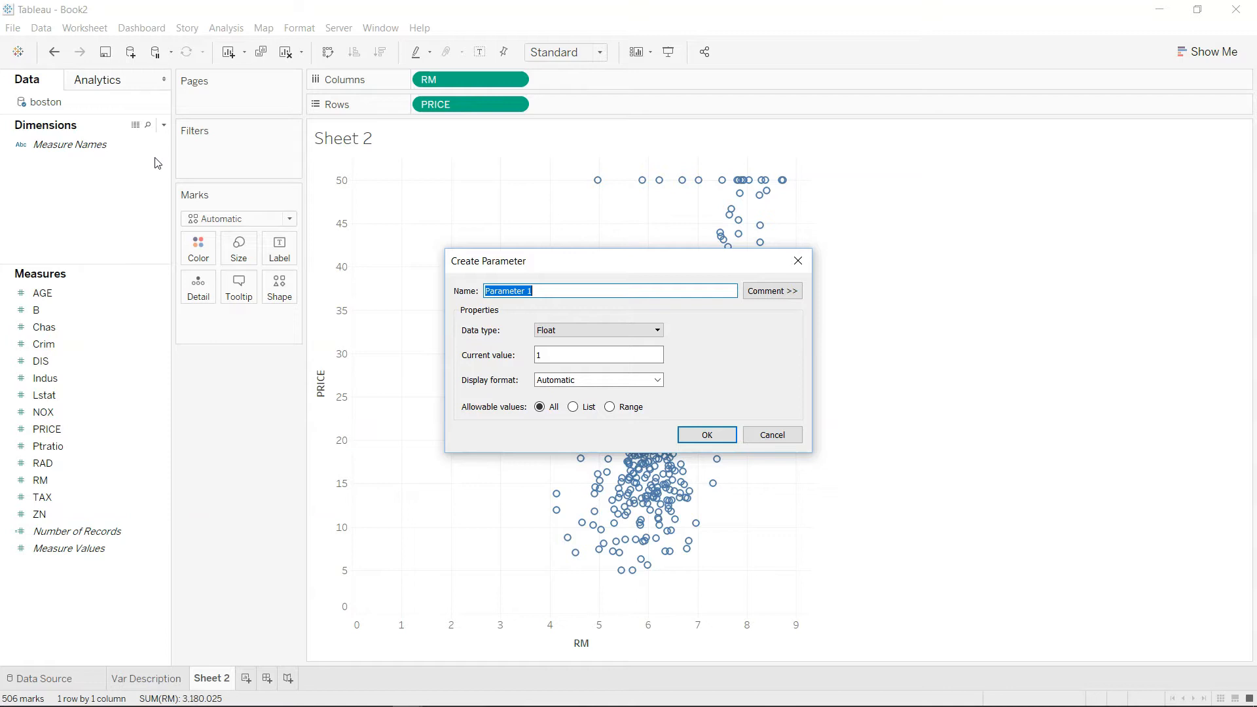
text(Me)
key(BackSpace)
key(BackSpace)
text(M)
key(BackSpace)
text(Interest Measure)
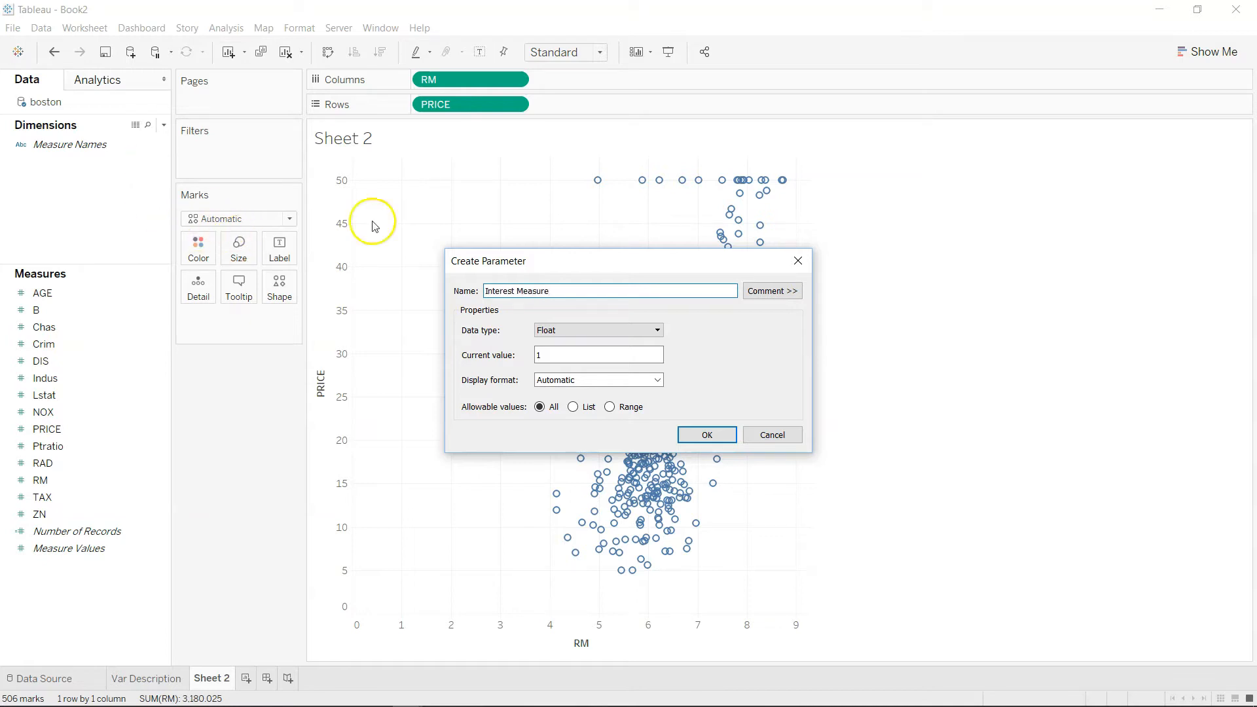
- Set the Interest Measure parameter's data type to String and restrict its allowable values to a list
click(596, 330)
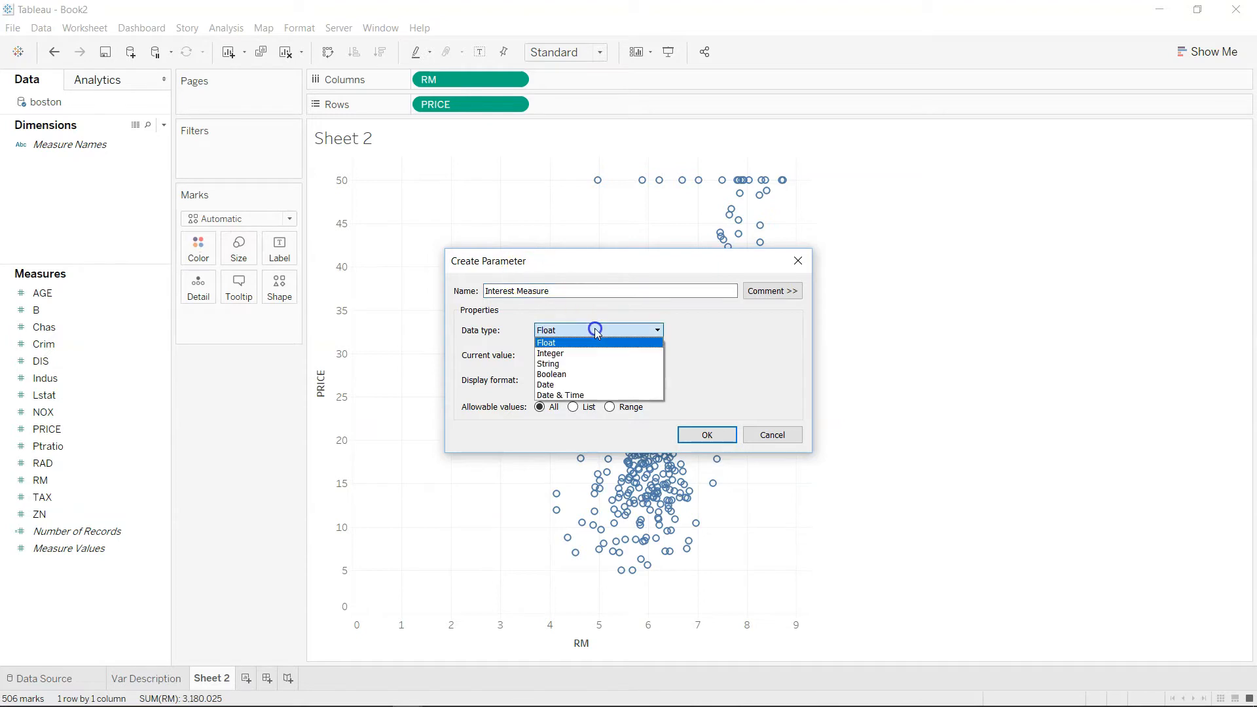
click(597, 364)
click(584, 407)
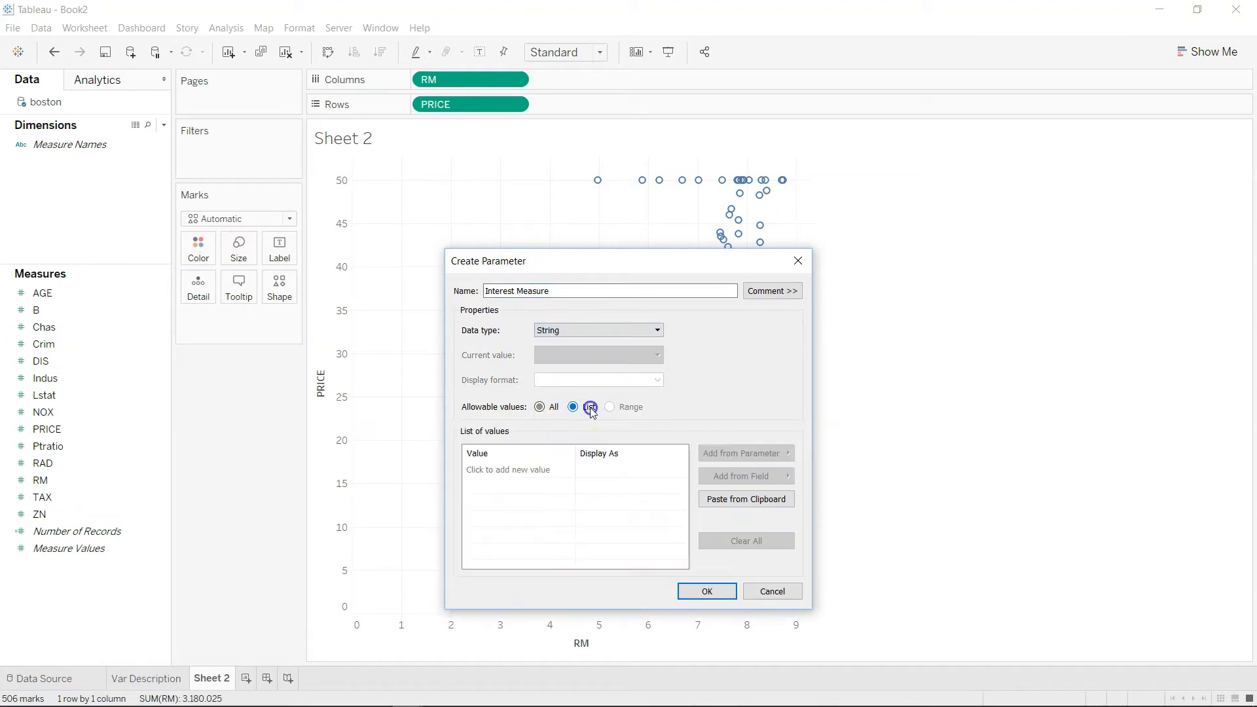
- Fill the parameter's list of values with AGE, Crim, Lstat, NOX and RM, and create the parameter
click(541, 473)
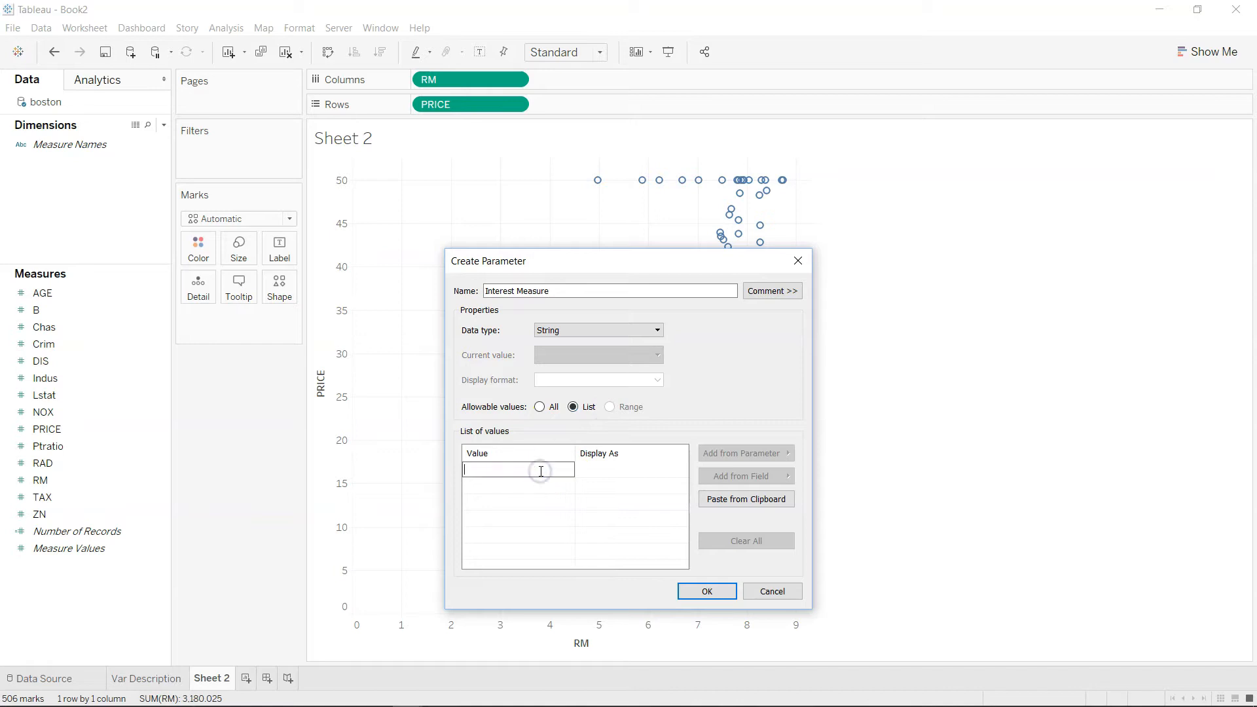
text(AGE)
key(Return)
text(Crim)
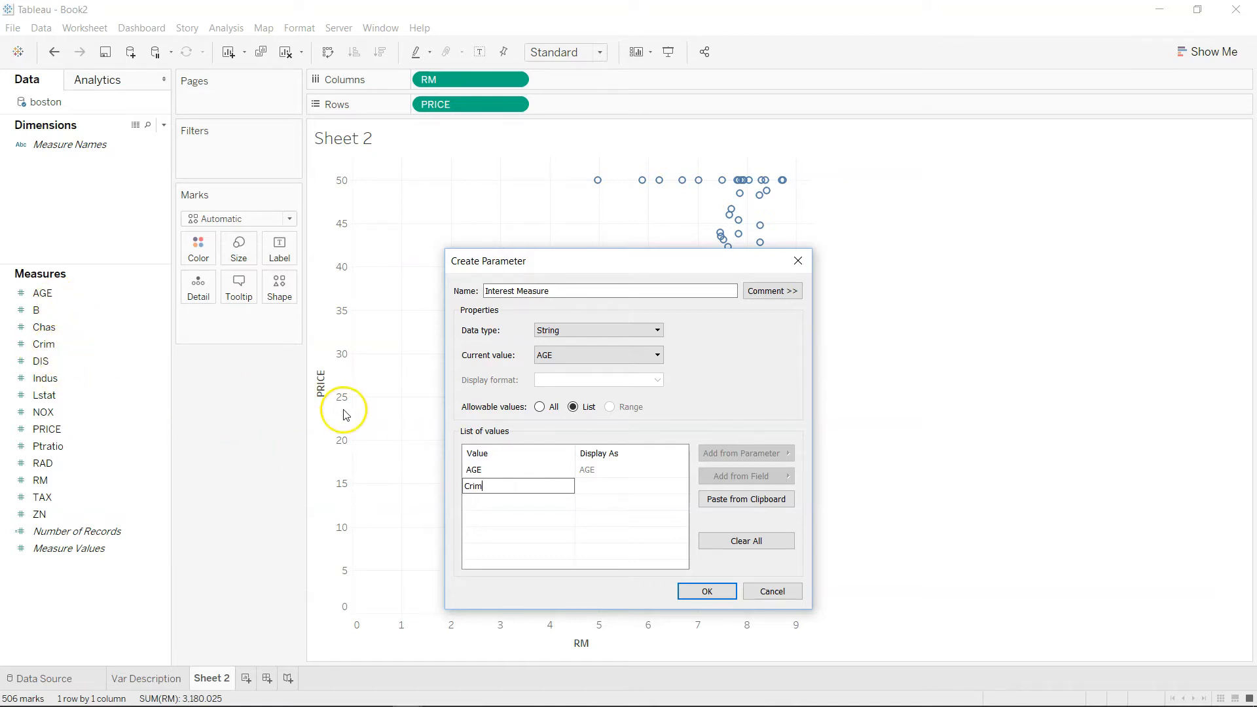
click(512, 504)
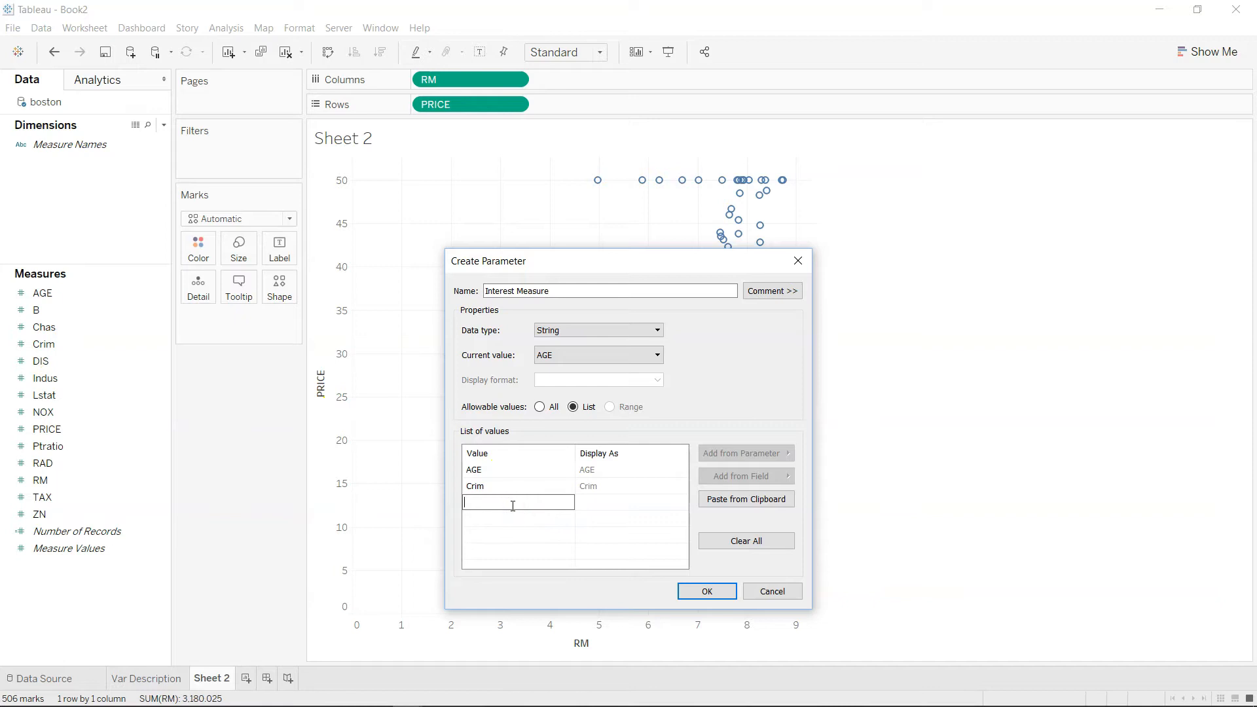
text(Lstat)
click(514, 512)
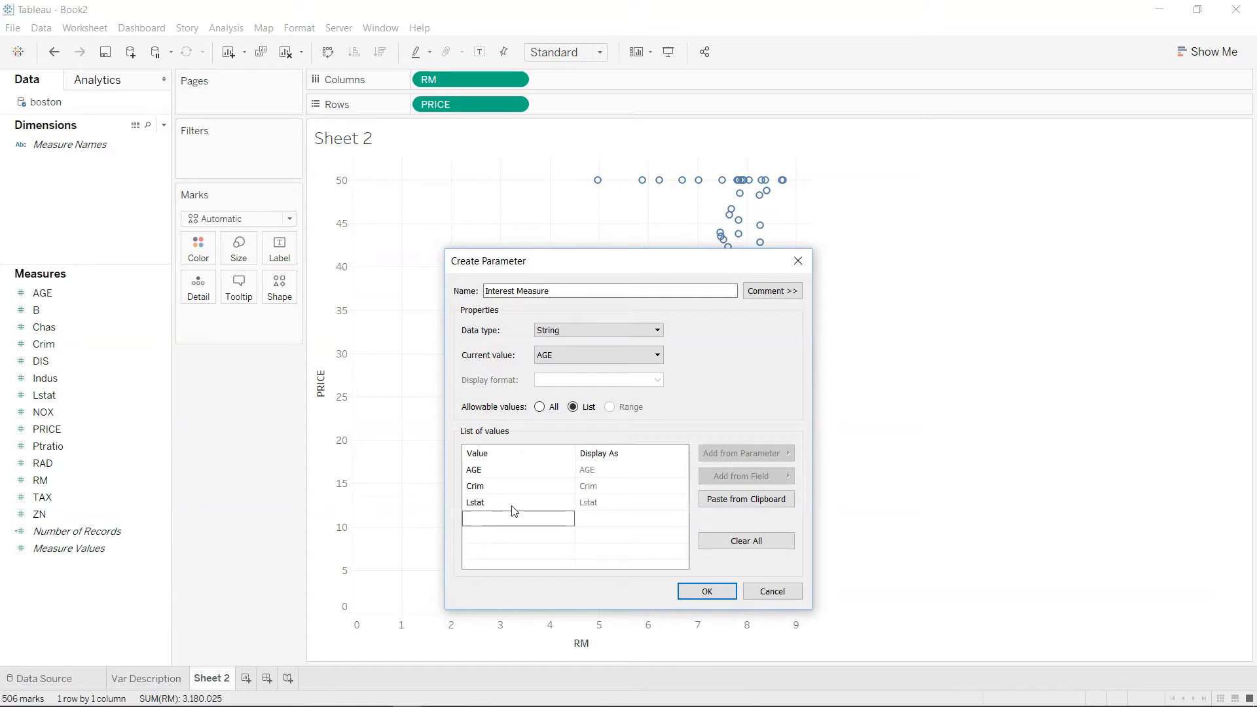
text(NOX)
key(Return)
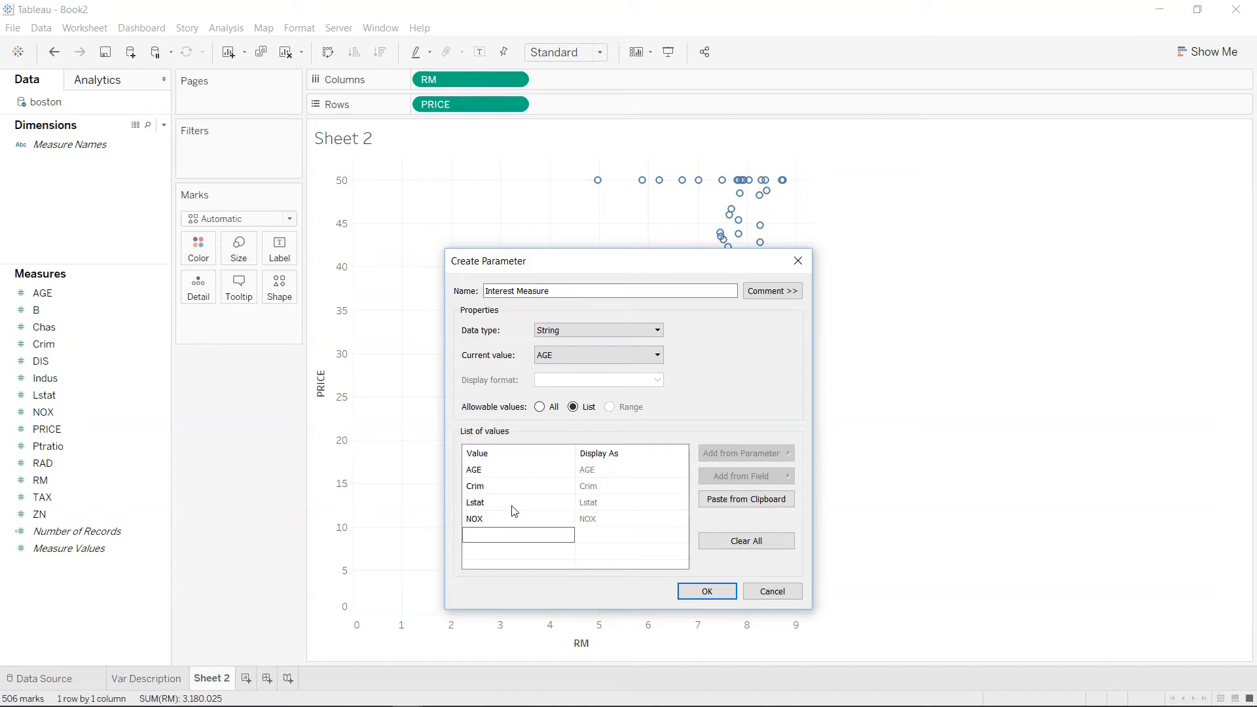
text(RM)
key(Return)
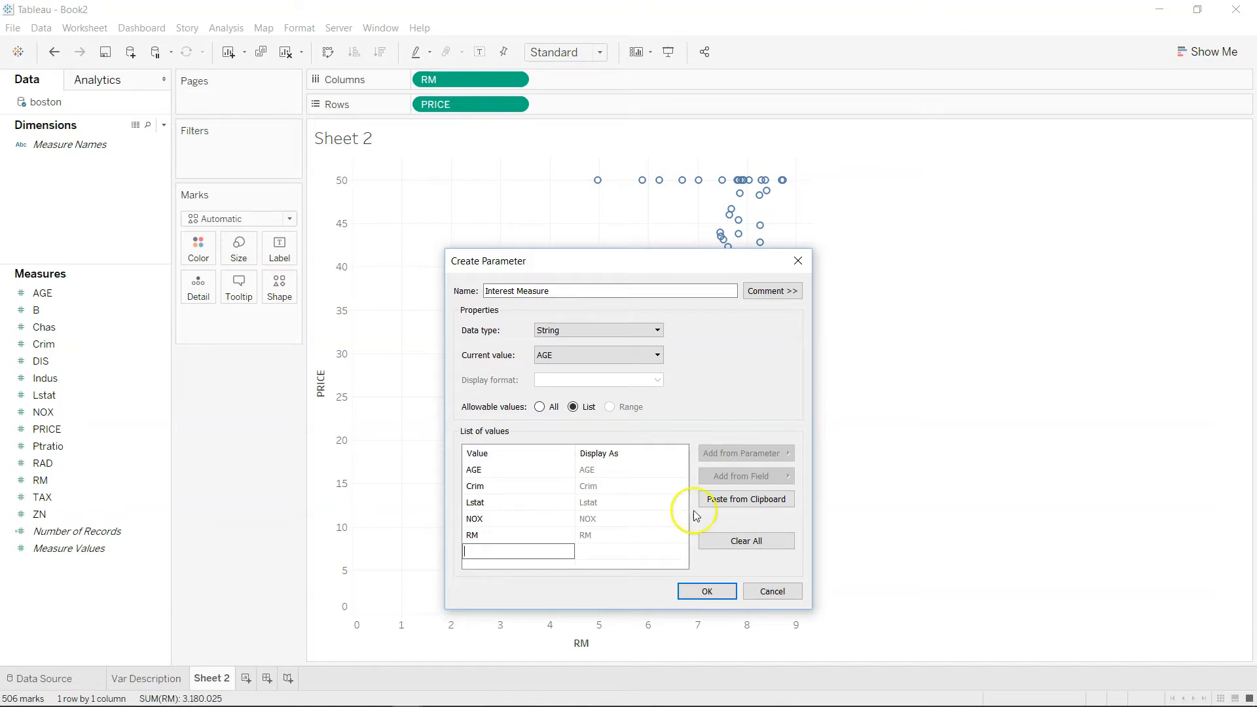
click(707, 592)
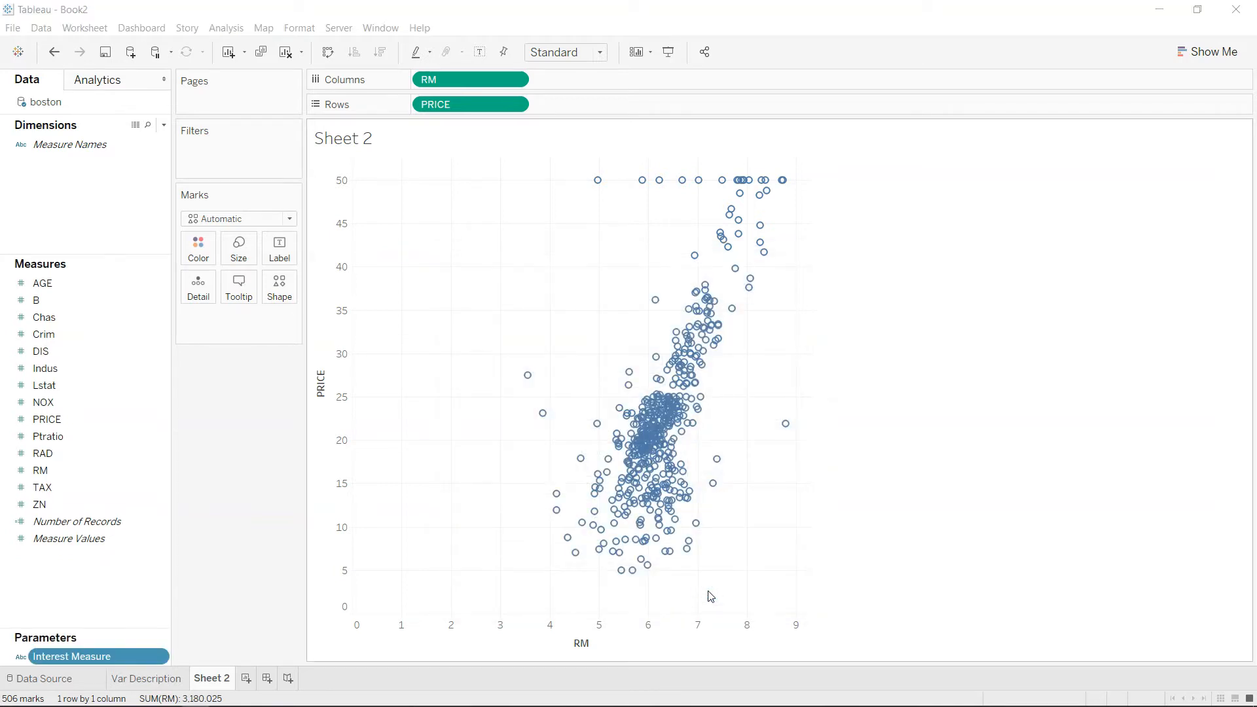
- Show the Interest Measure parameter control on the sheet, try Lstat in it, and set it to Crim
click(160, 657)
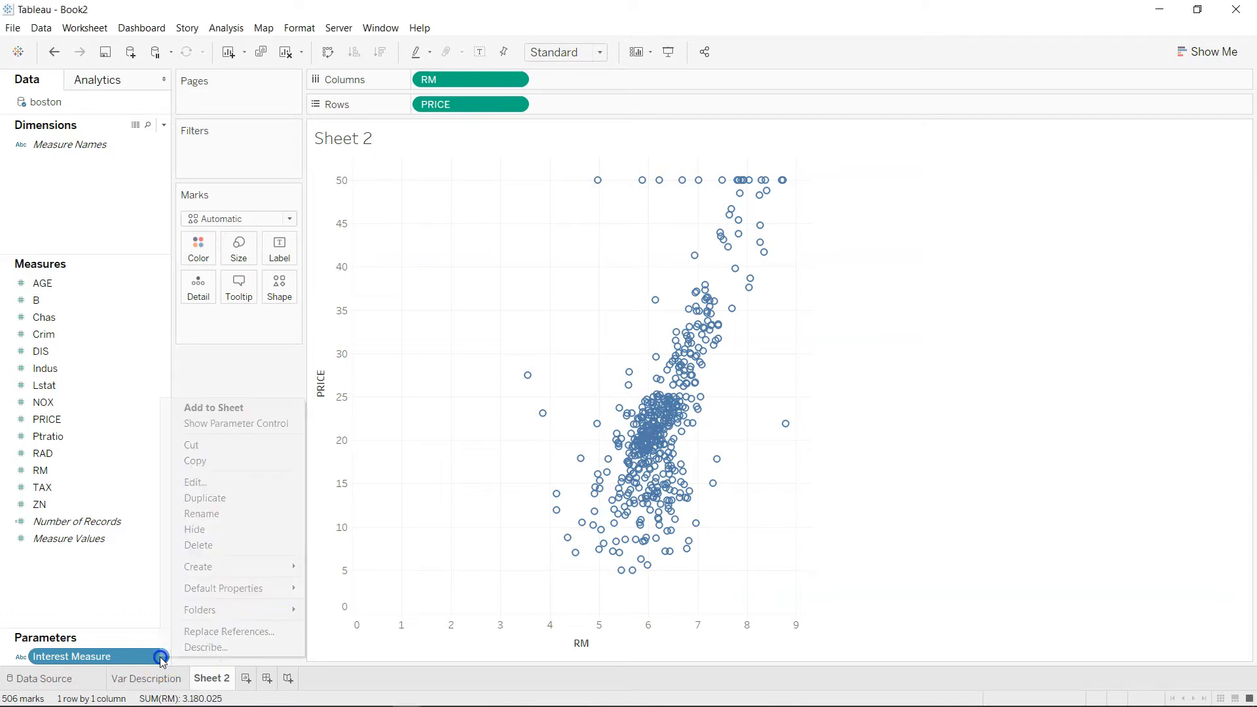
click(265, 423)
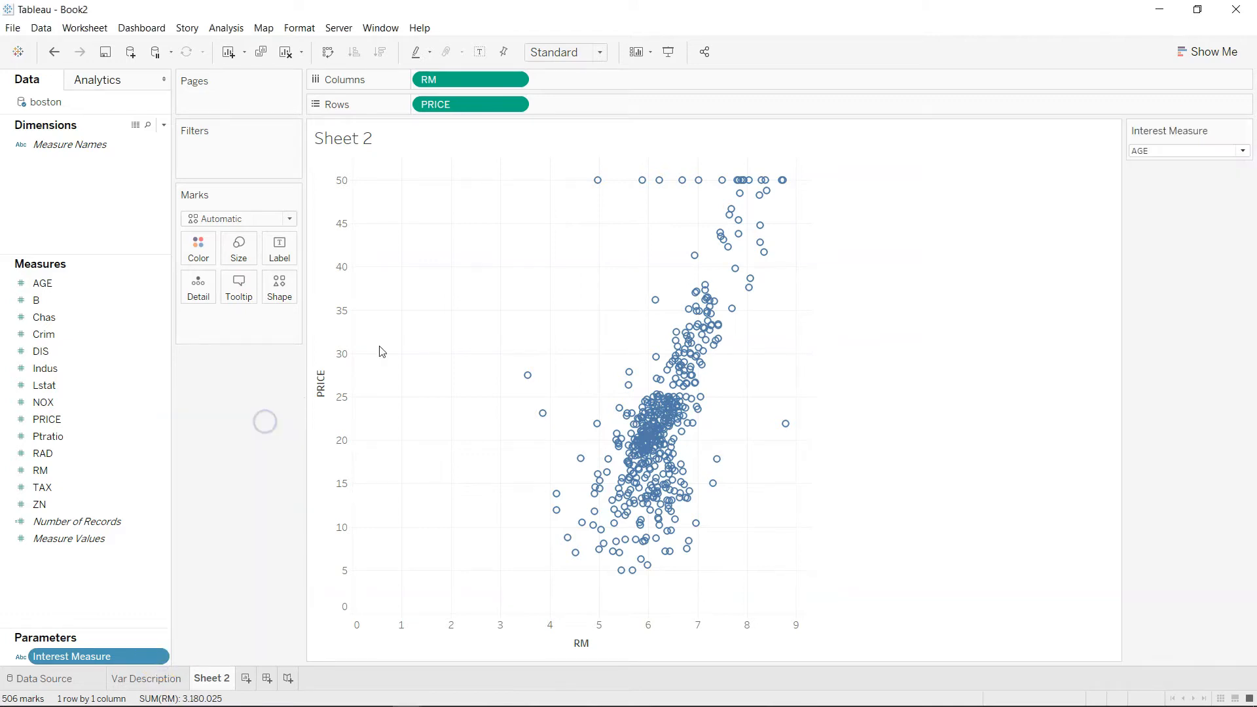
click(1229, 152)
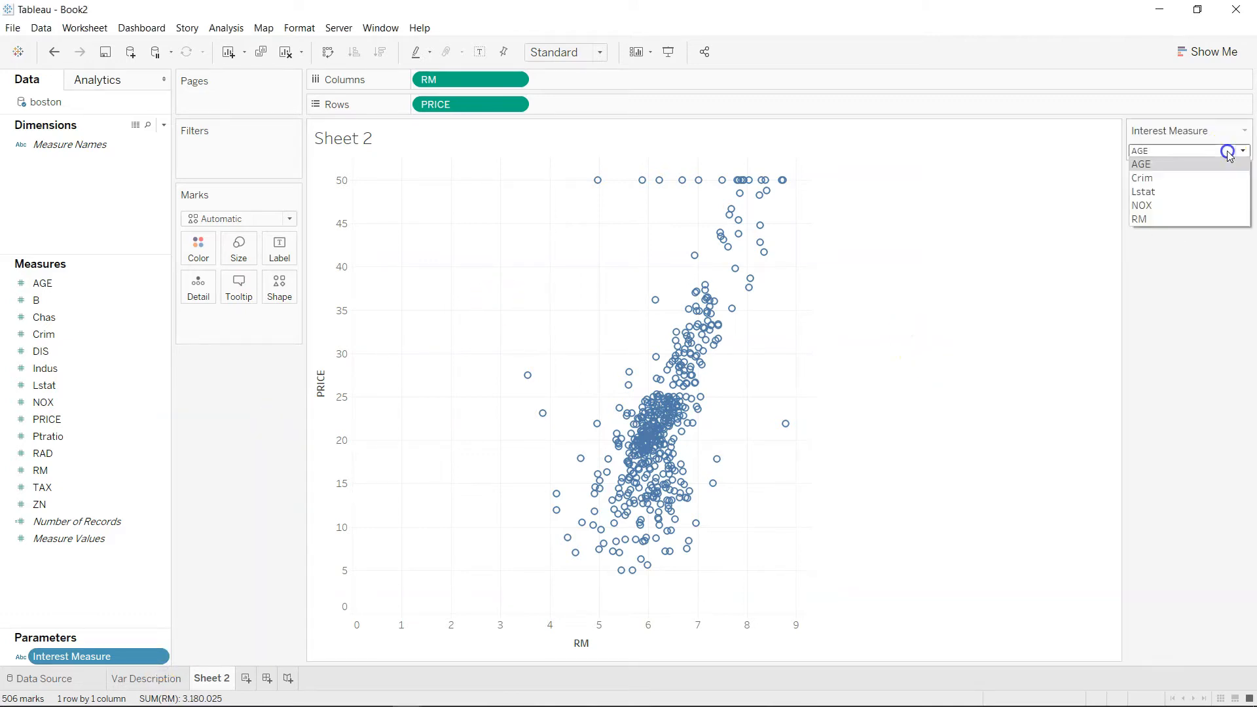
click(1208, 192)
click(1221, 156)
click(1212, 177)
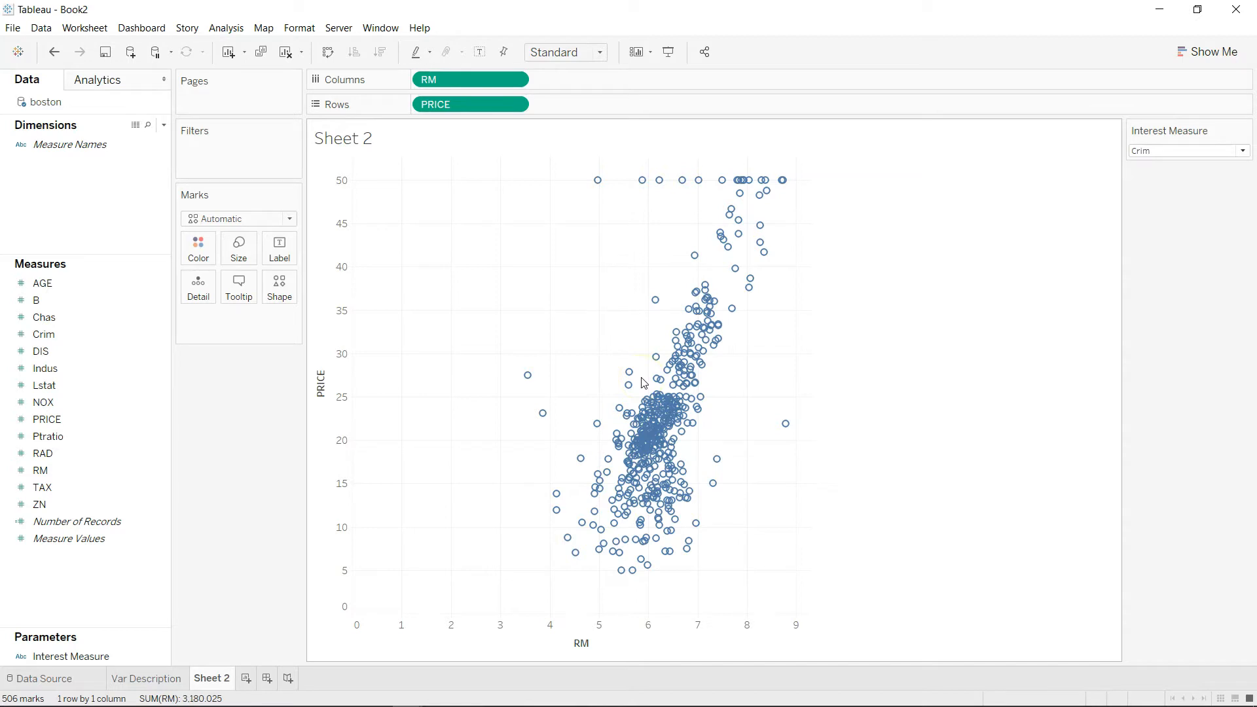
- Create a new calculated field named Dynamic Measure
click(164, 125)
click(149, 138)
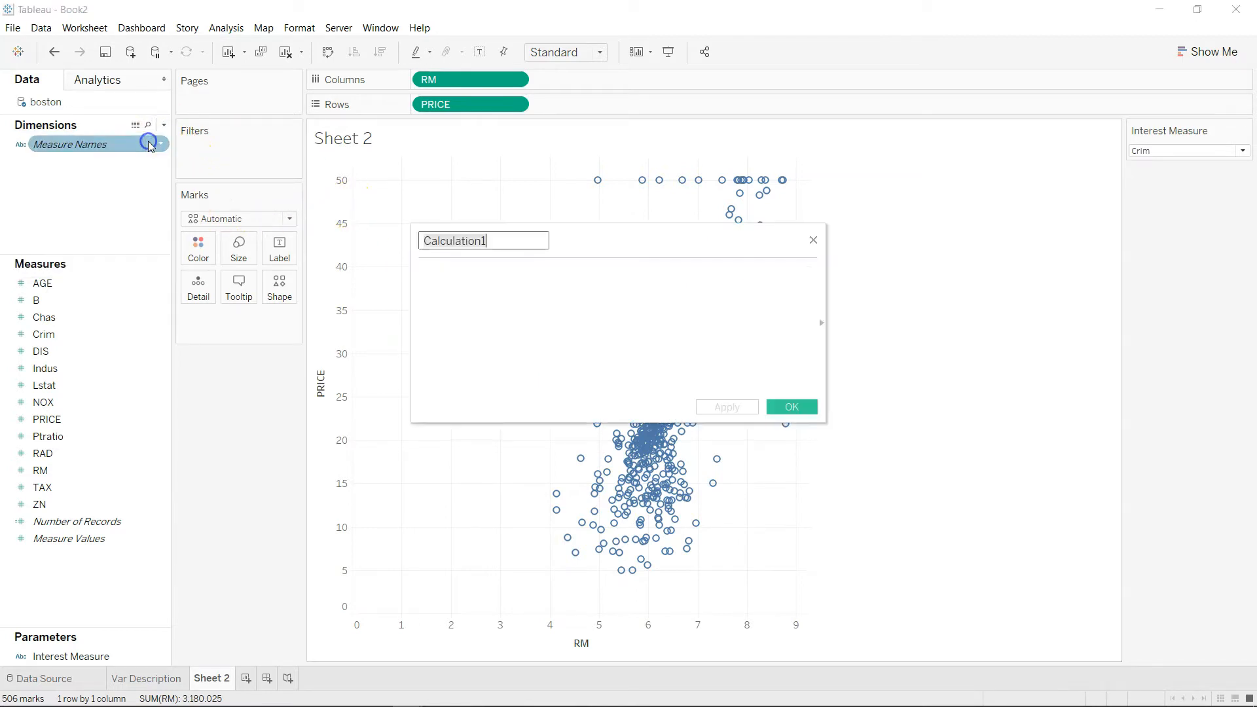
text(M)
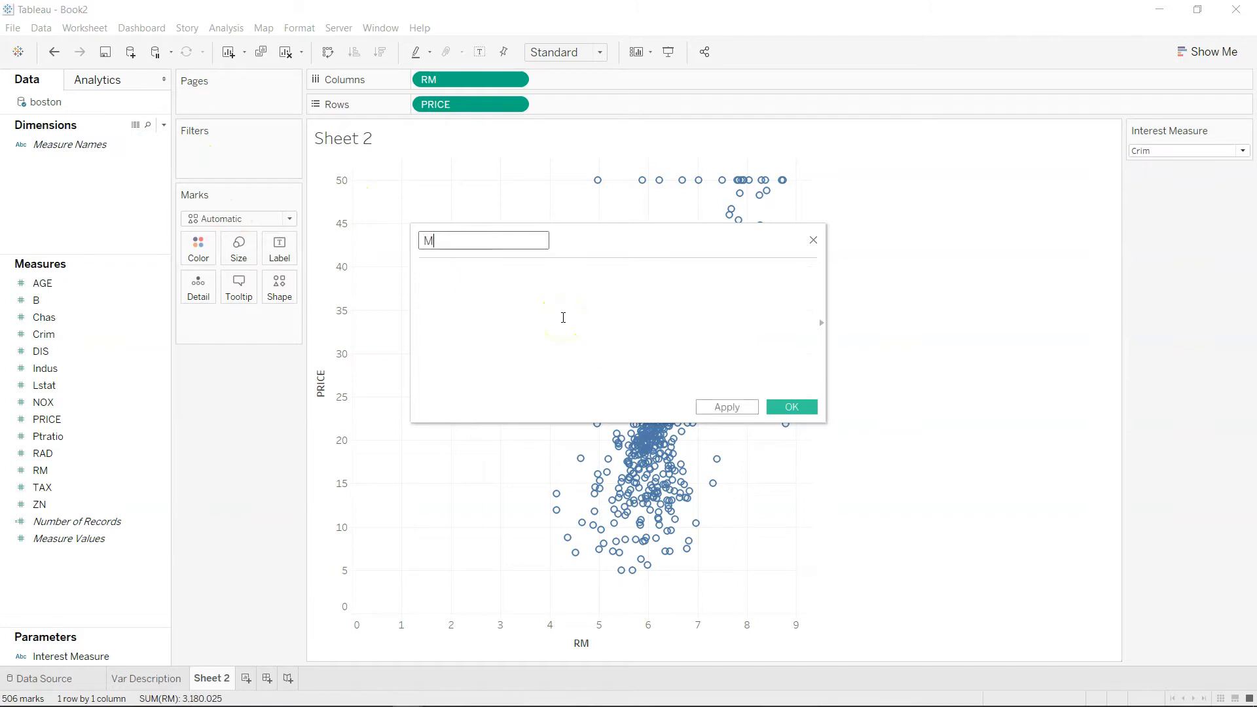
text(a)
key(BackSpace)
key(BackSpace)
text(Dynamic Measure)
click(563, 318)
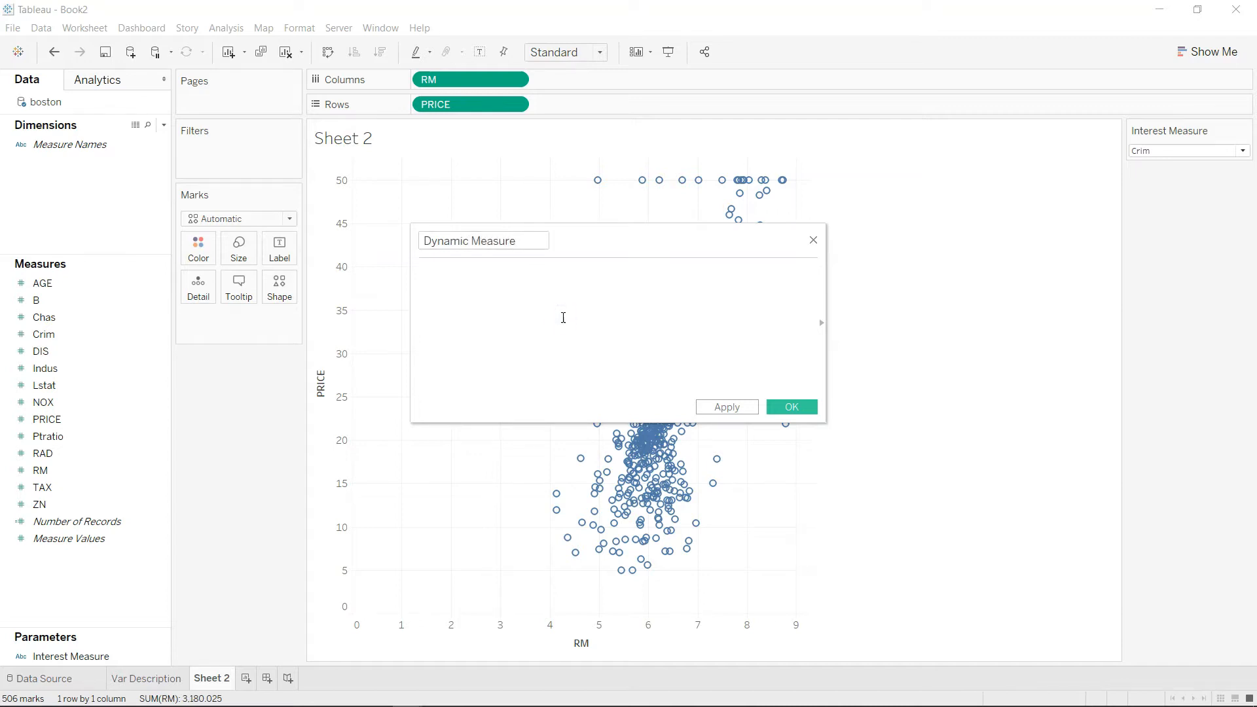
- Begin the formula with CASE [Interest Measure] and a first branch WHEN 'AGE' THEN [AGE]
text(CASE)
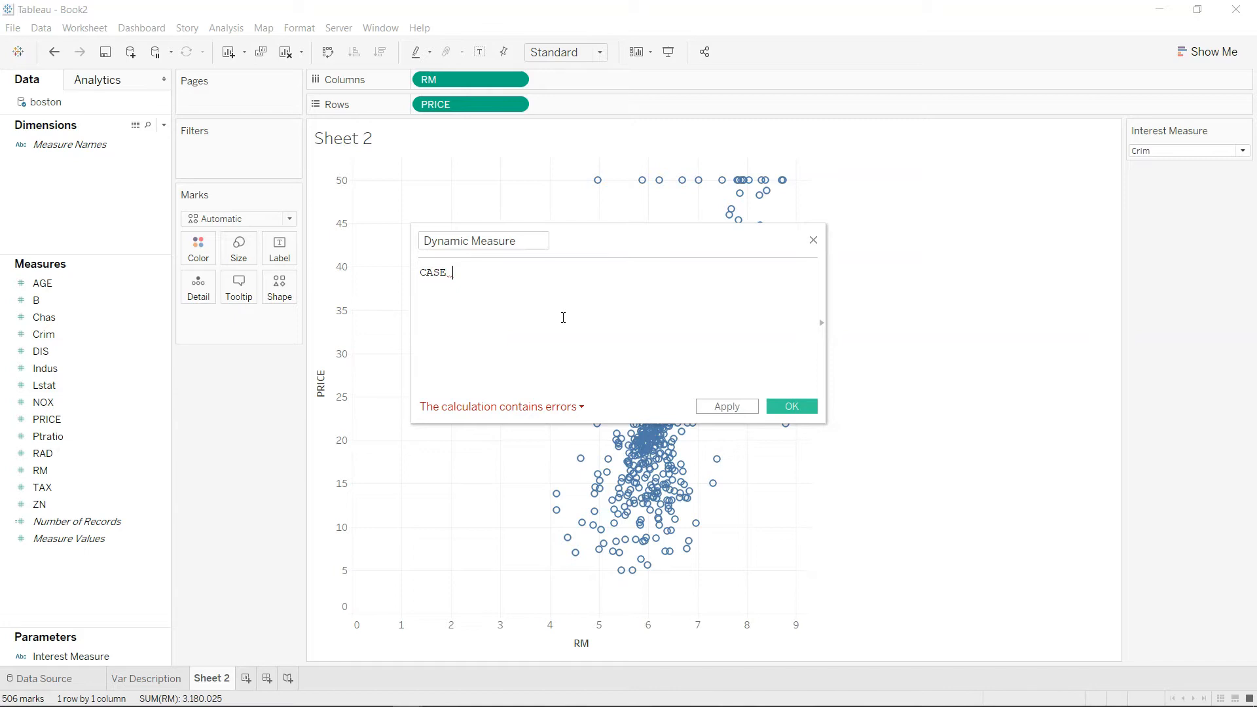
text( [Inte)
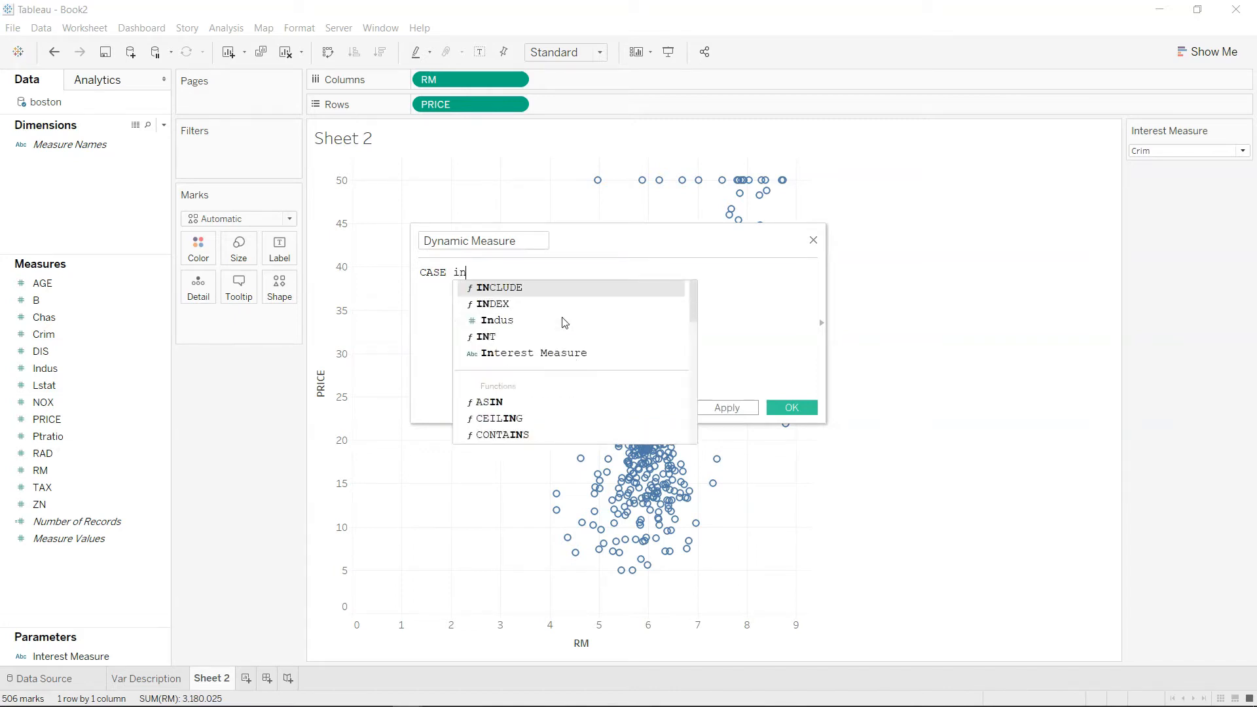
key(Return)
key(Return)
text(WHEN)
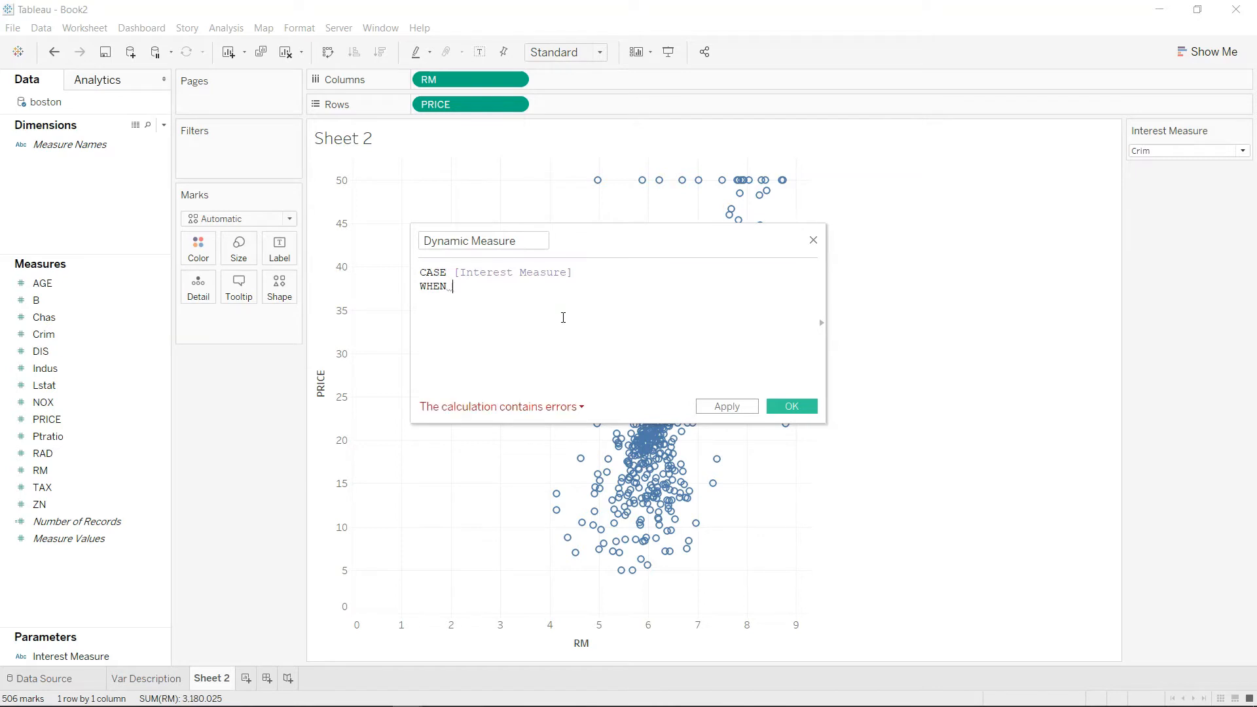
text(A)
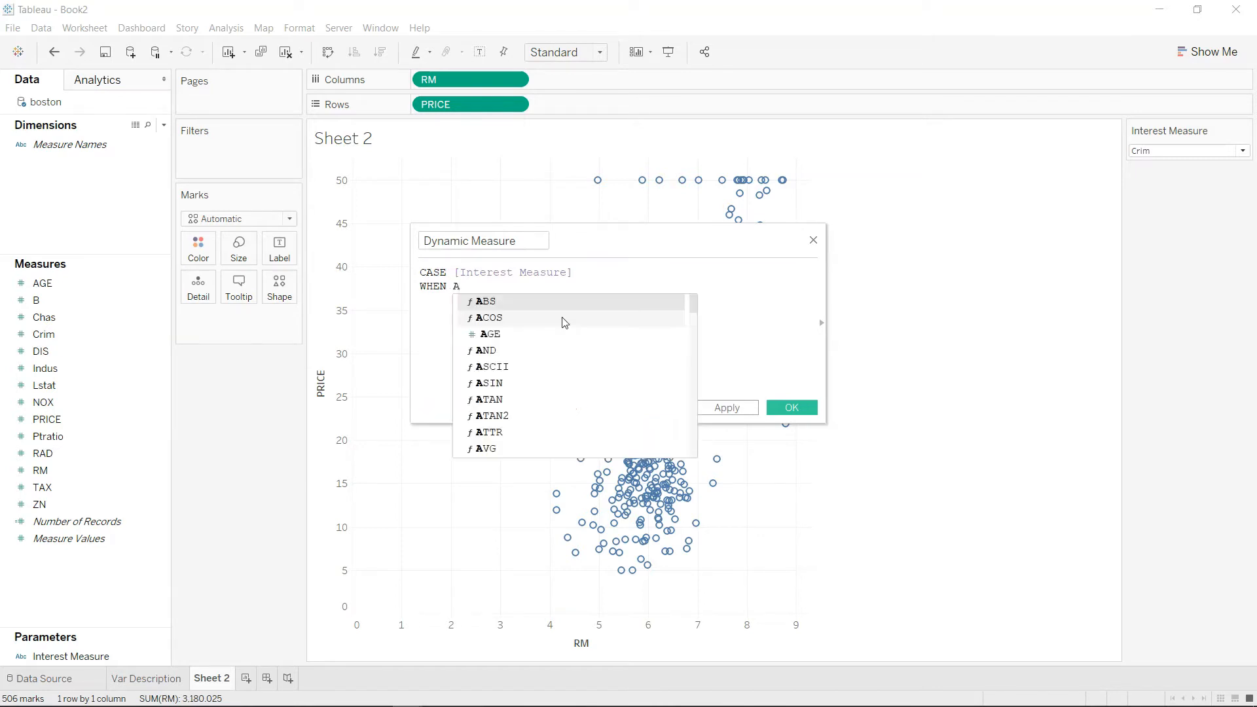
key(BackSpace)
text('AGE')
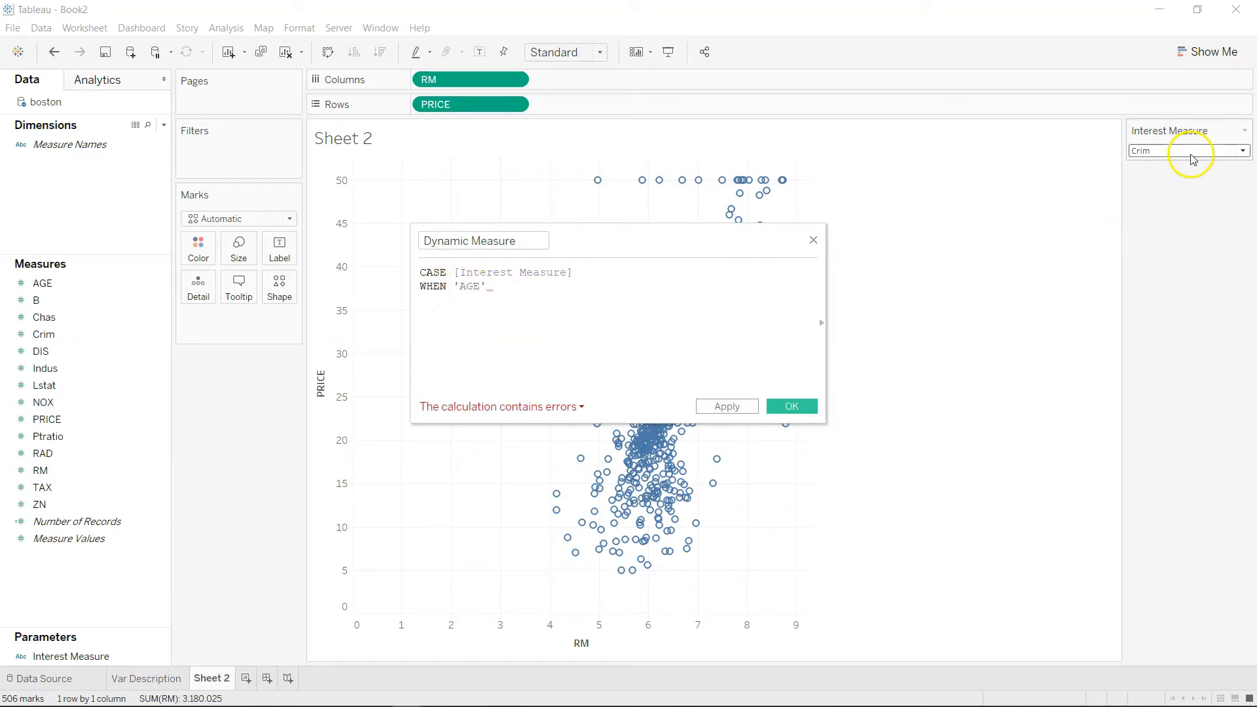
click(519, 285)
text(THEN ag)
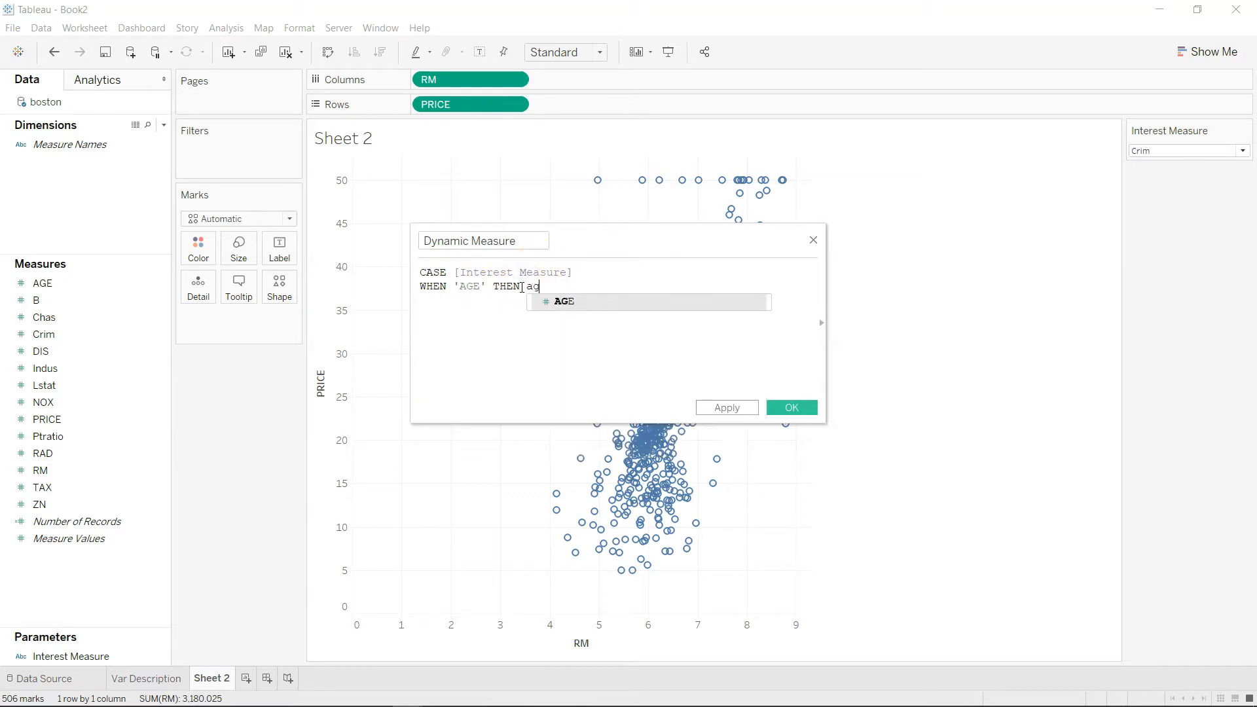
key(Return)
- Add the branch WHEN 'Crim' THEN [Crim] to the Dynamic Measure formula
text(whe)
key(Return)
text(')
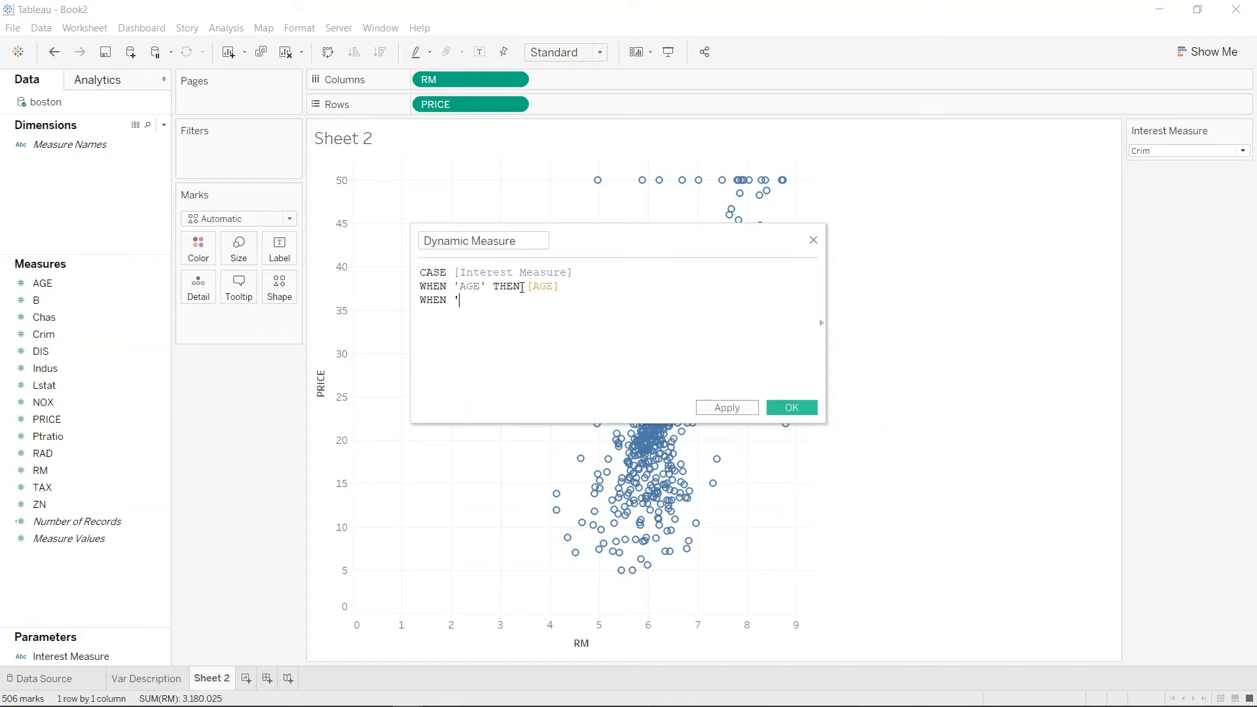
text(Crim' the)
key(Return)
text(cri)
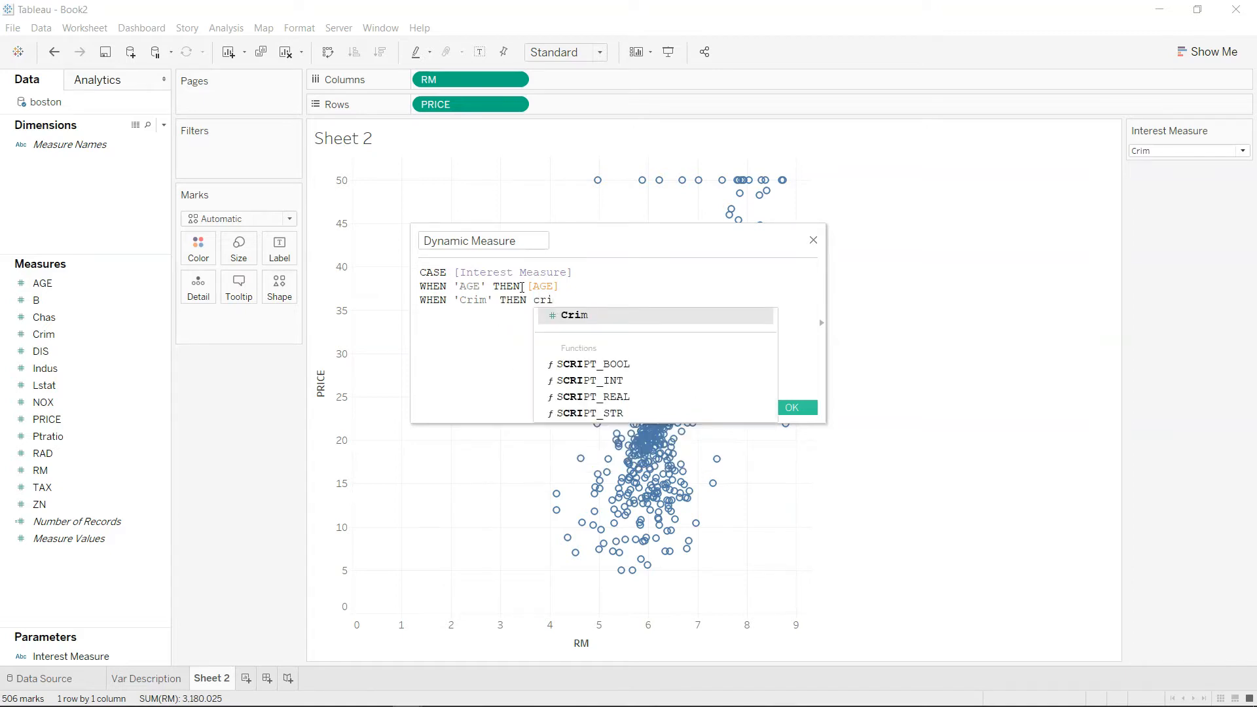
key(Return)
key(Return)
- Add the branches WHEN 'Lstat' THEN [Lstat] and WHEN 'NOX' THEN [NOX] to the formula
click(523, 317)
text(when )
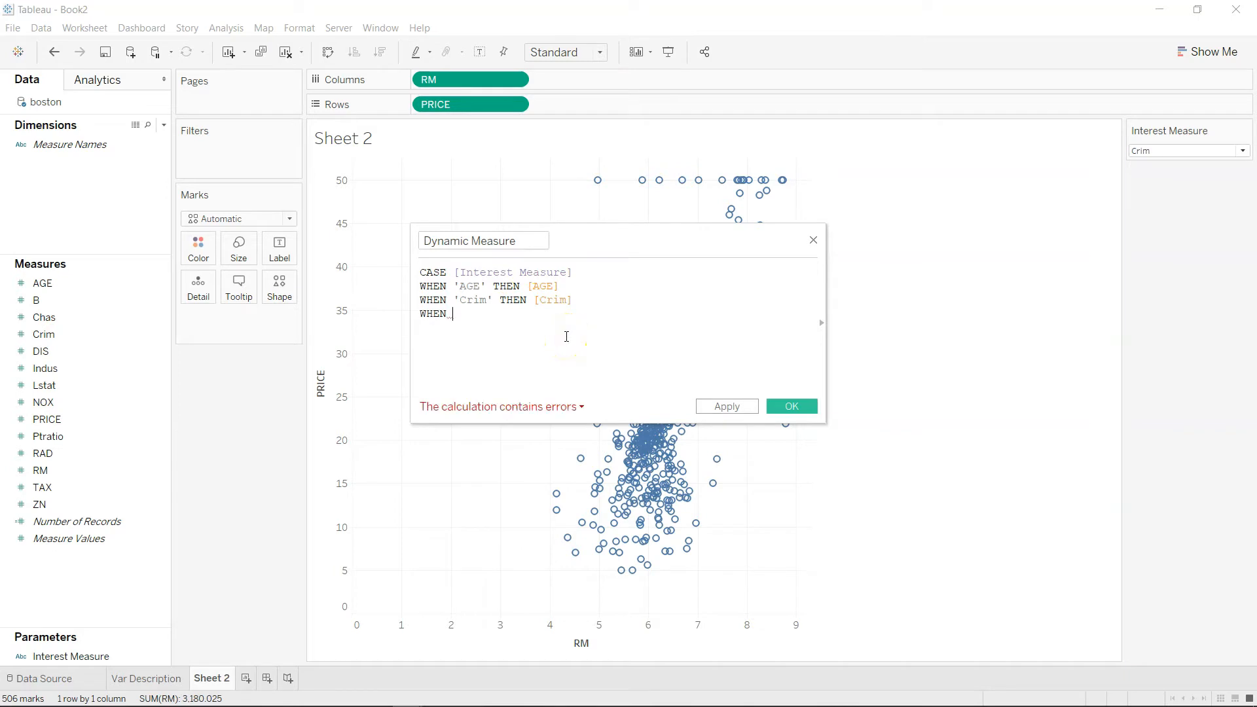
text('L)
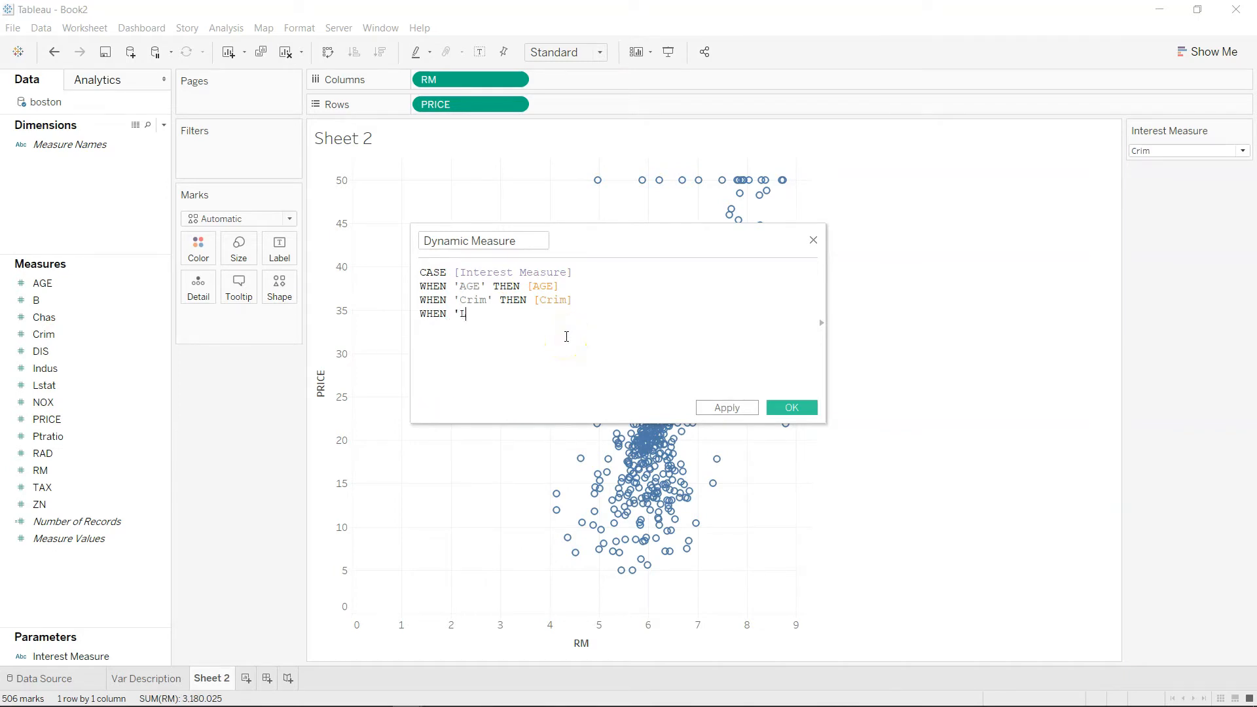
text(stat' THEN L)
key(Return)
key(Return)
text(WHEN 'NOX' THEN)
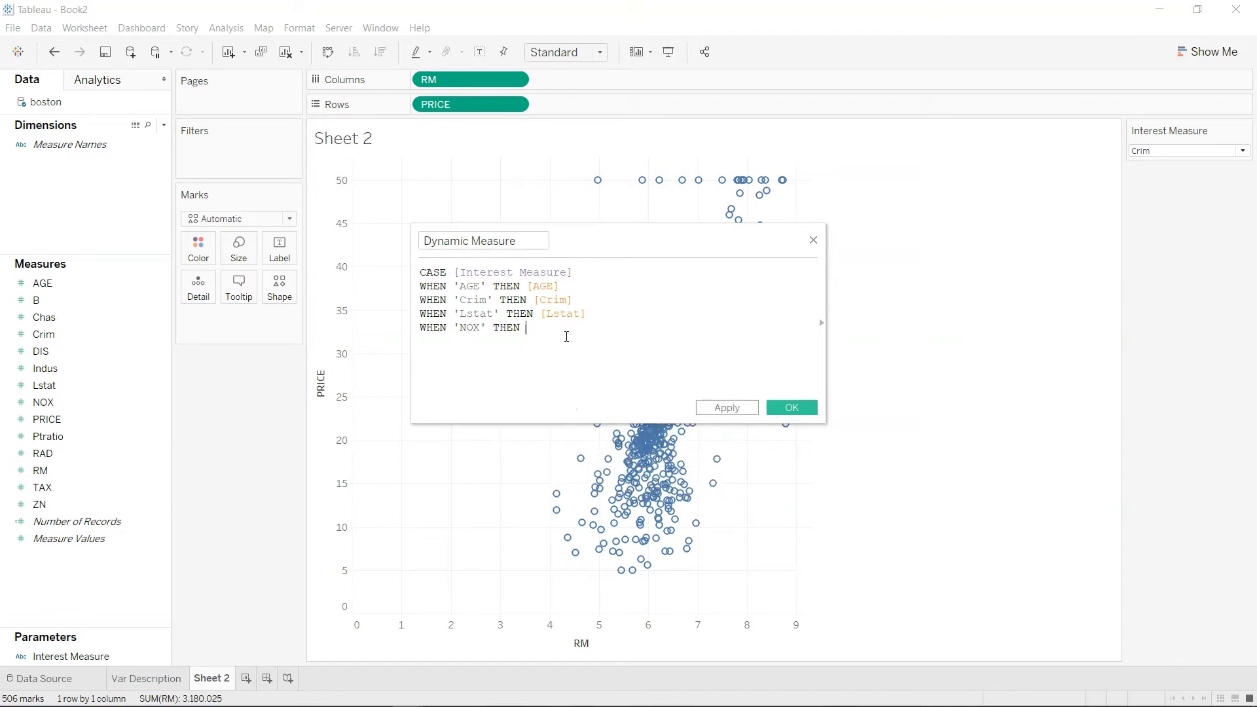
text( [NO)
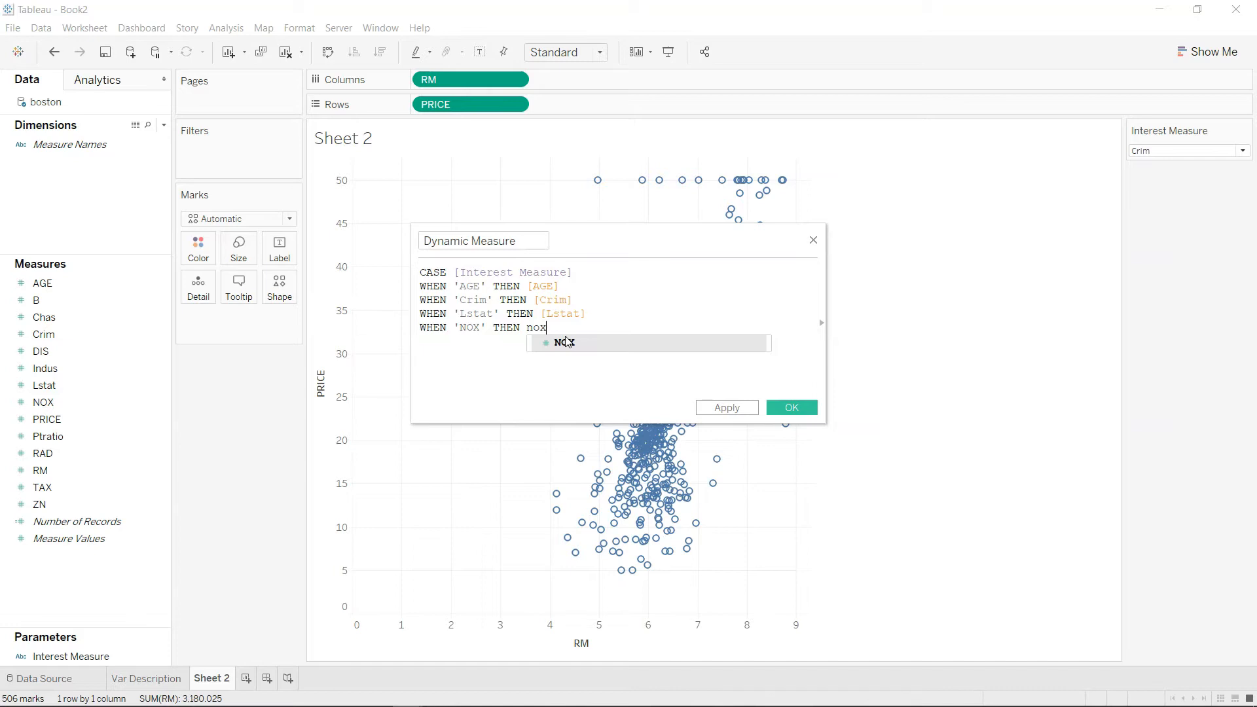
key(Return)
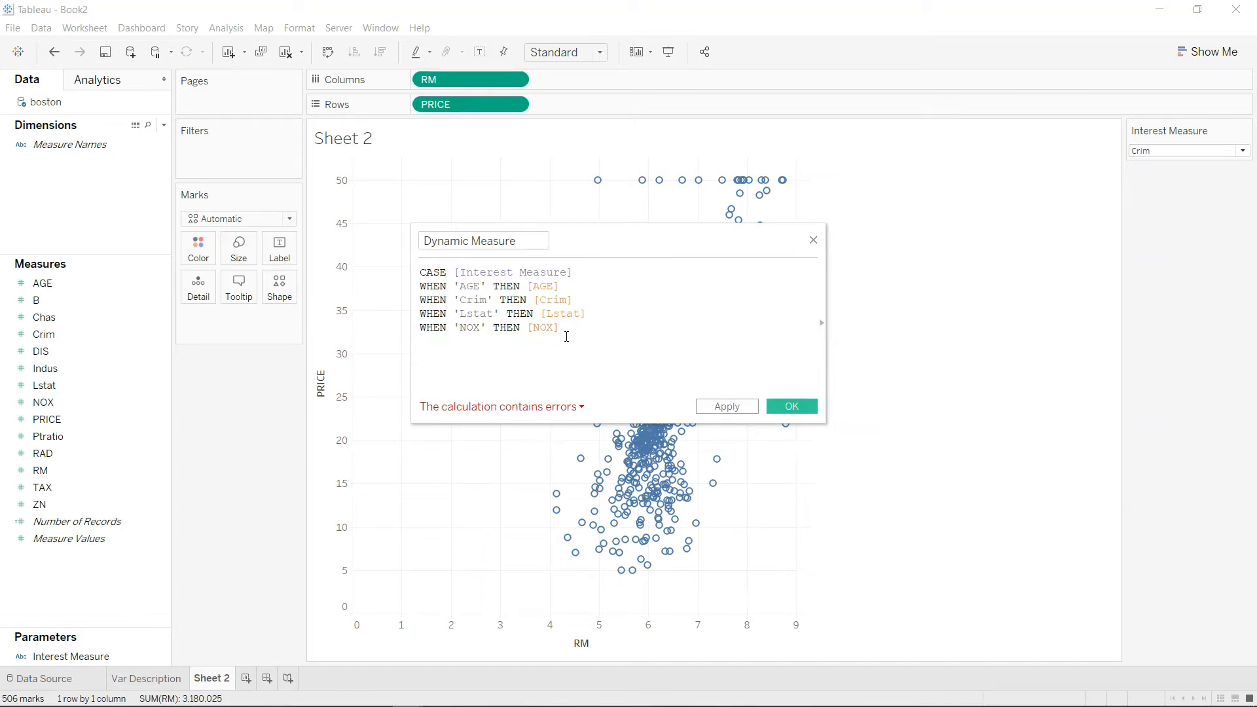
- Complete the formula with WHEN 'RM' THEN [RM] and END, and save the Dynamic Measure field
text(WHEN 'RM' THEN )
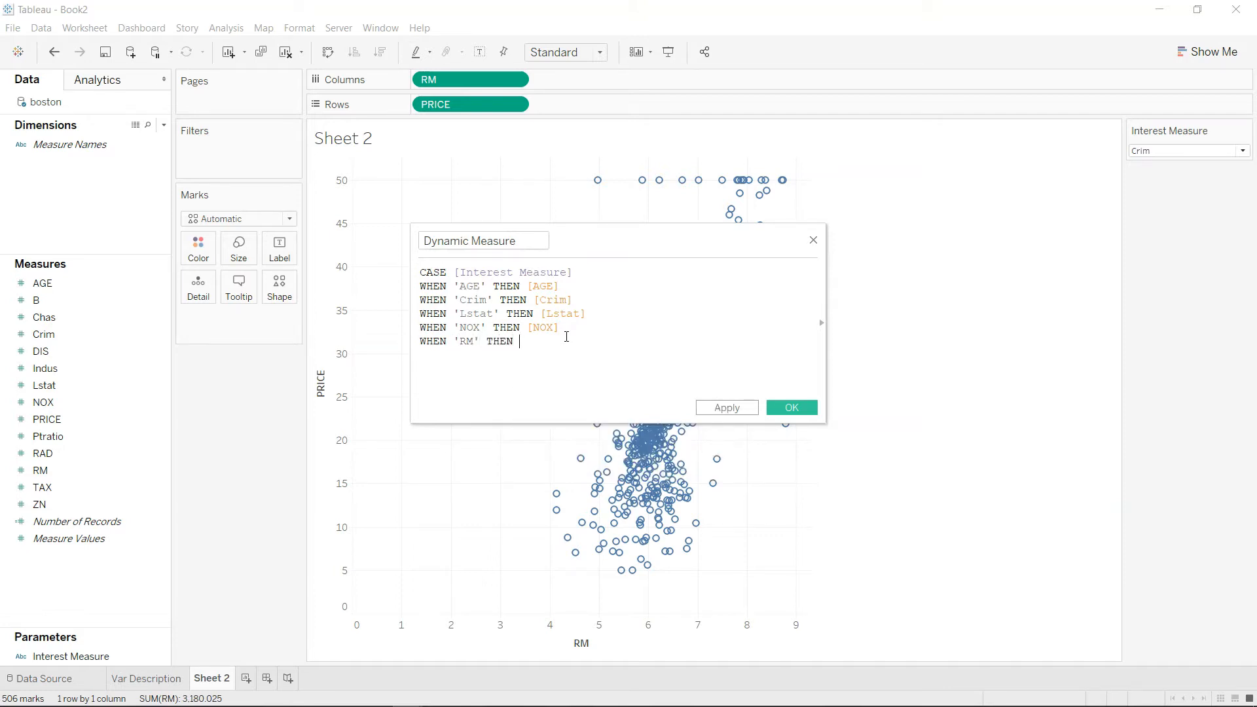
text([RM] )
text(END)
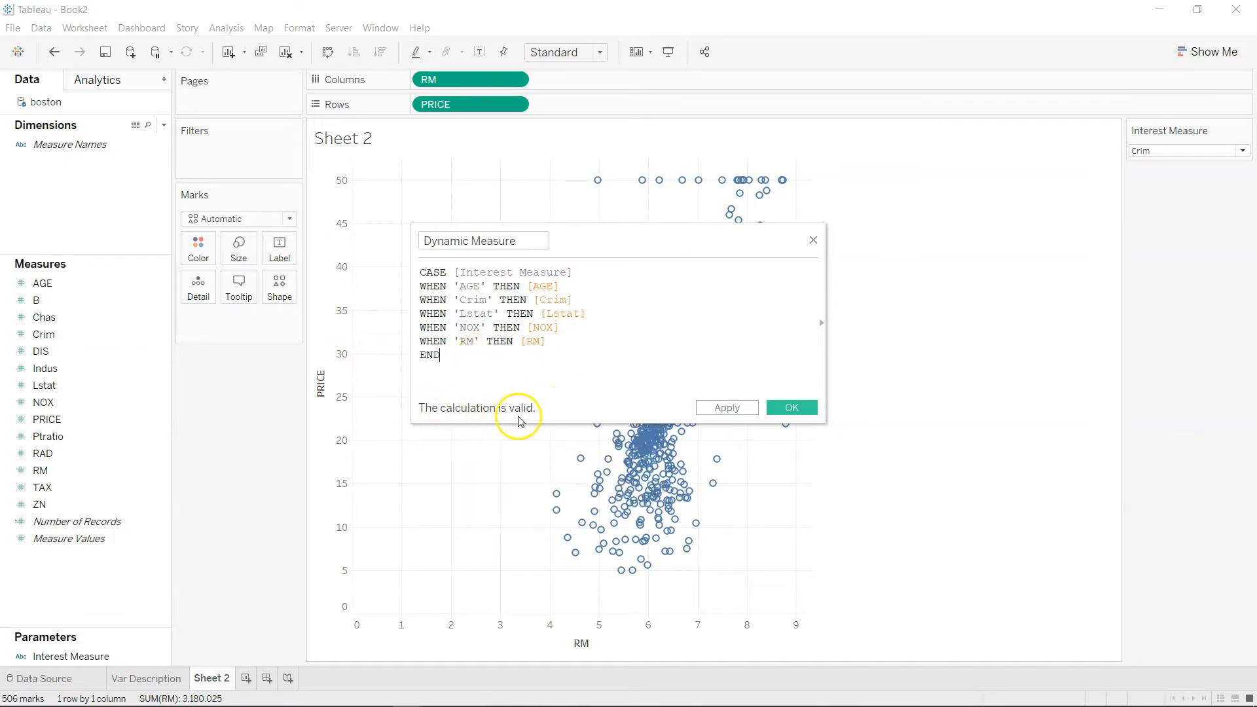
click(721, 409)
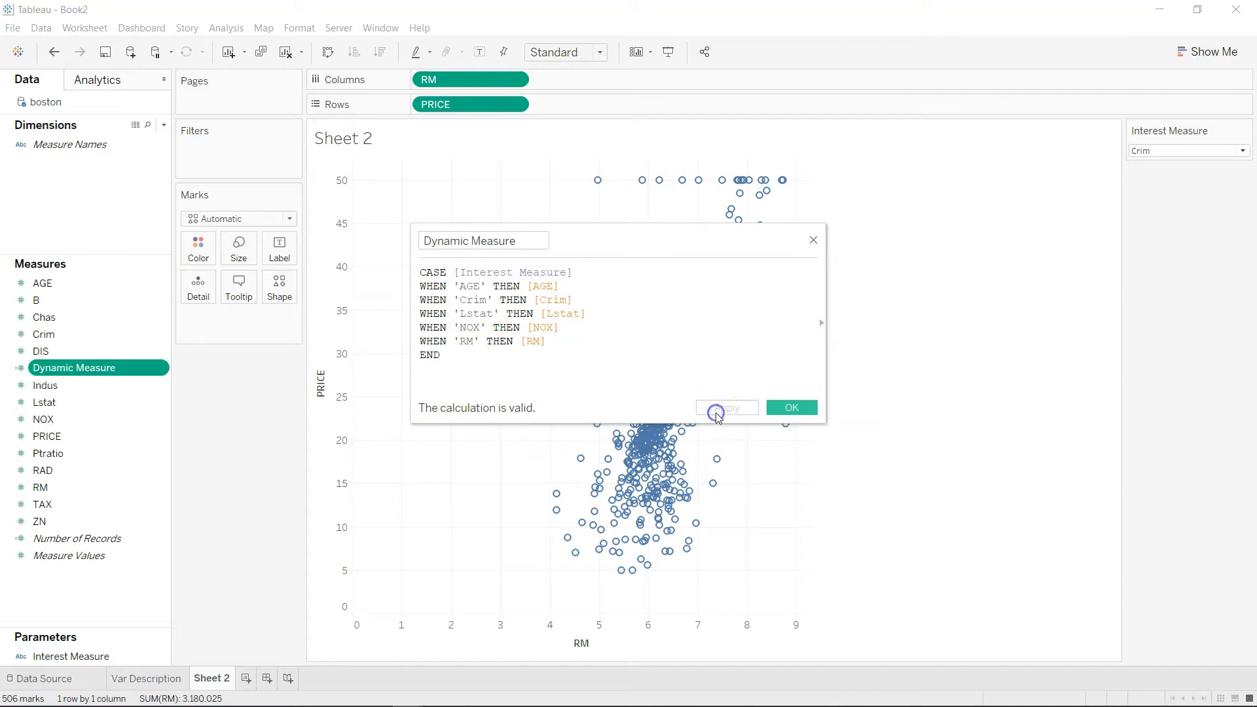
click(802, 410)
- Replace RM with Dynamic Measure on columns, set its aggregation to Average, and check that setting
drag(126, 367, 489, 80)
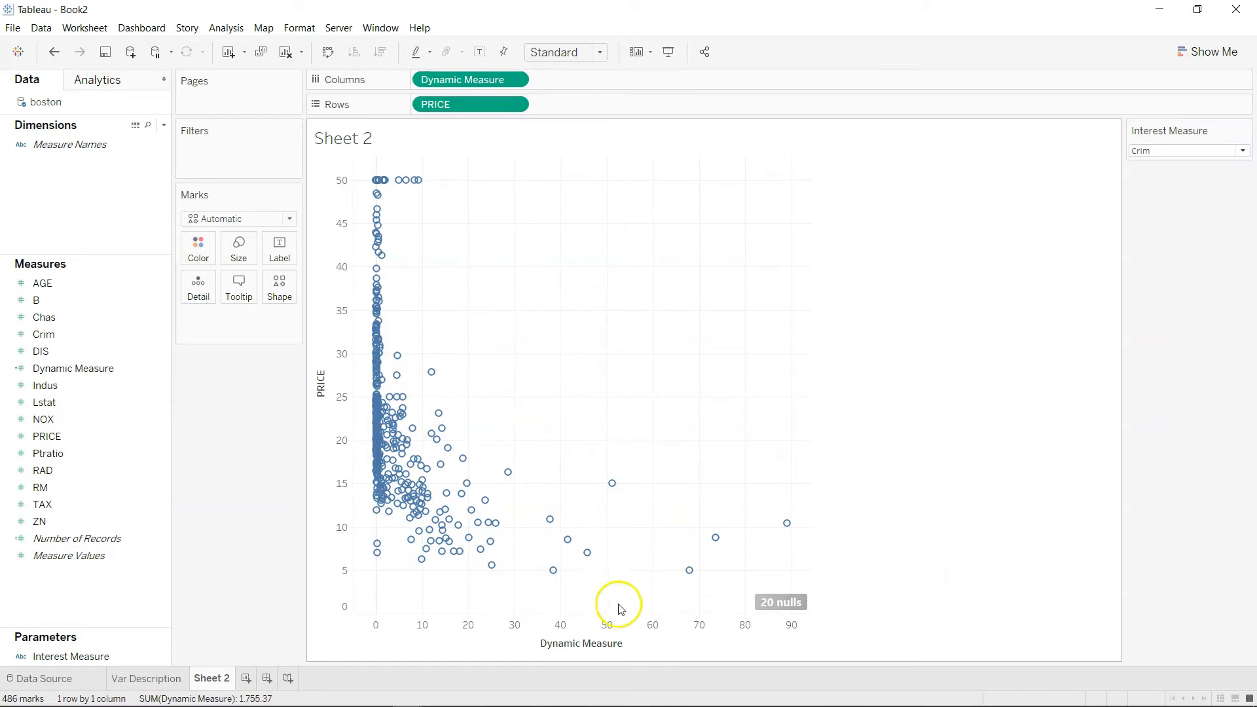
click(516, 80)
mouse_move(514, 224)
click(589, 242)
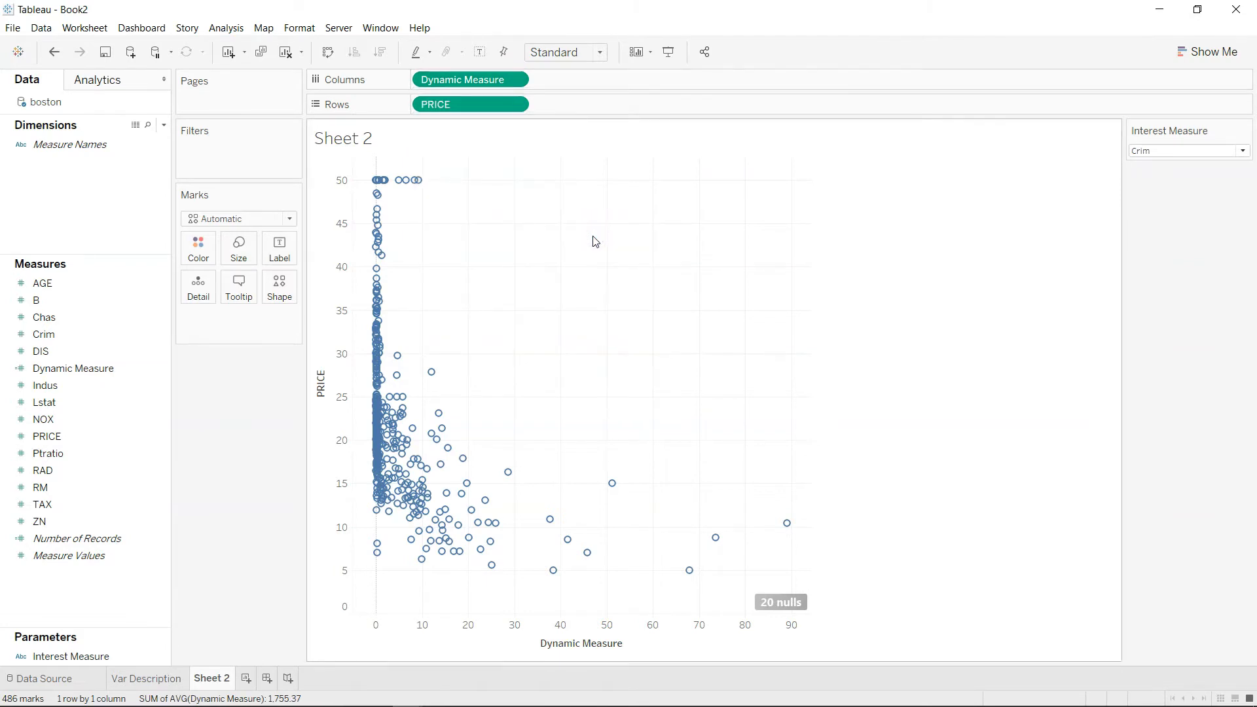
click(514, 79)
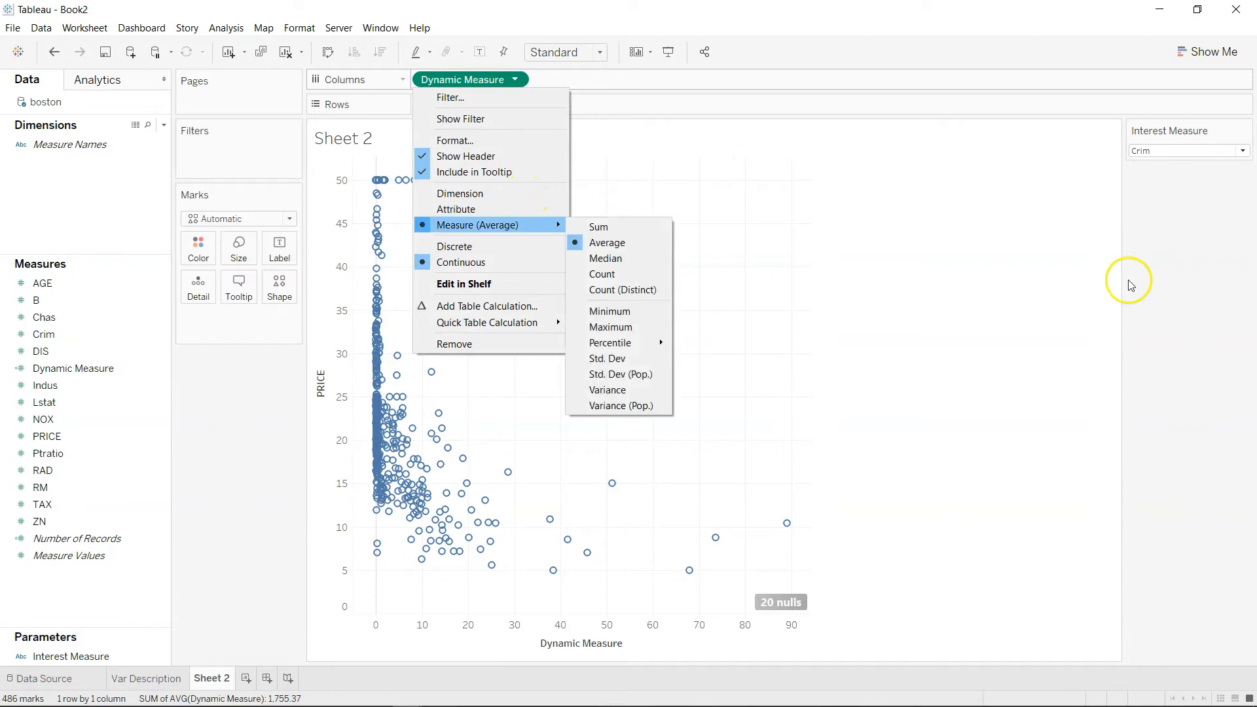
- Switch Interest Measure through AGE, Lstat, NOX and RM, examining how PRICE relates to each variable in the scatter plot
click(1195, 153)
click(1192, 164)
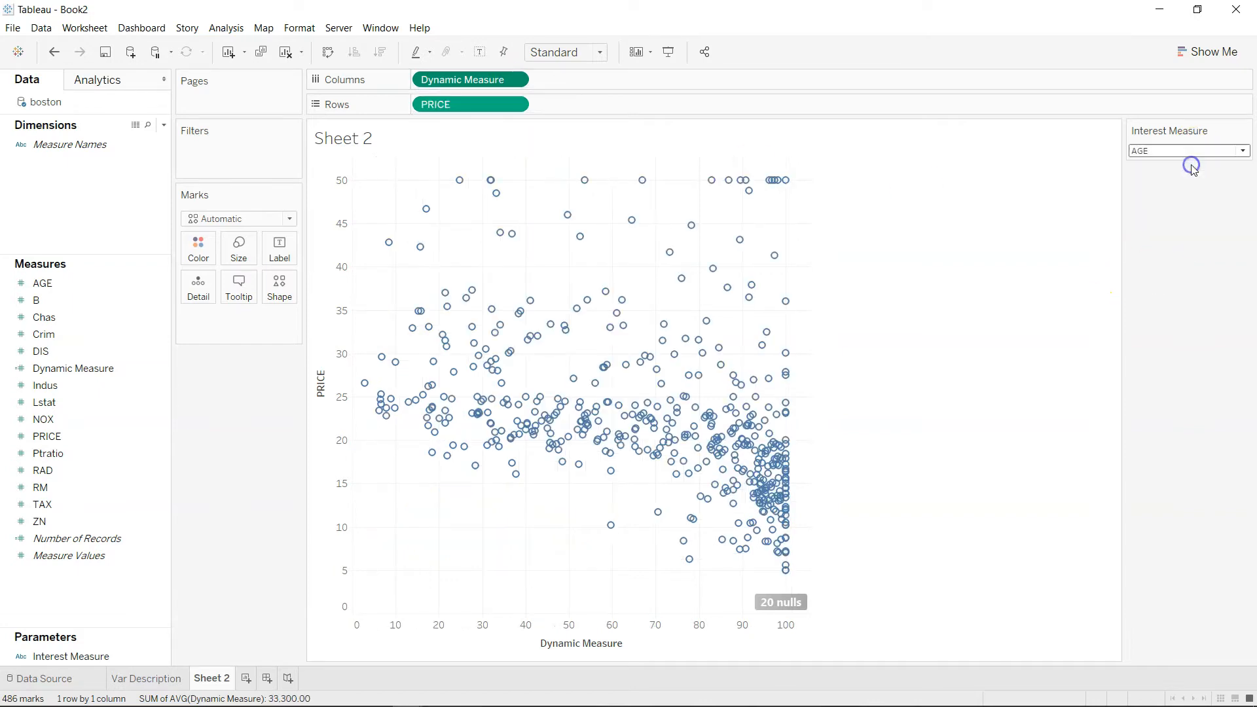
mouse_move(705, 482)
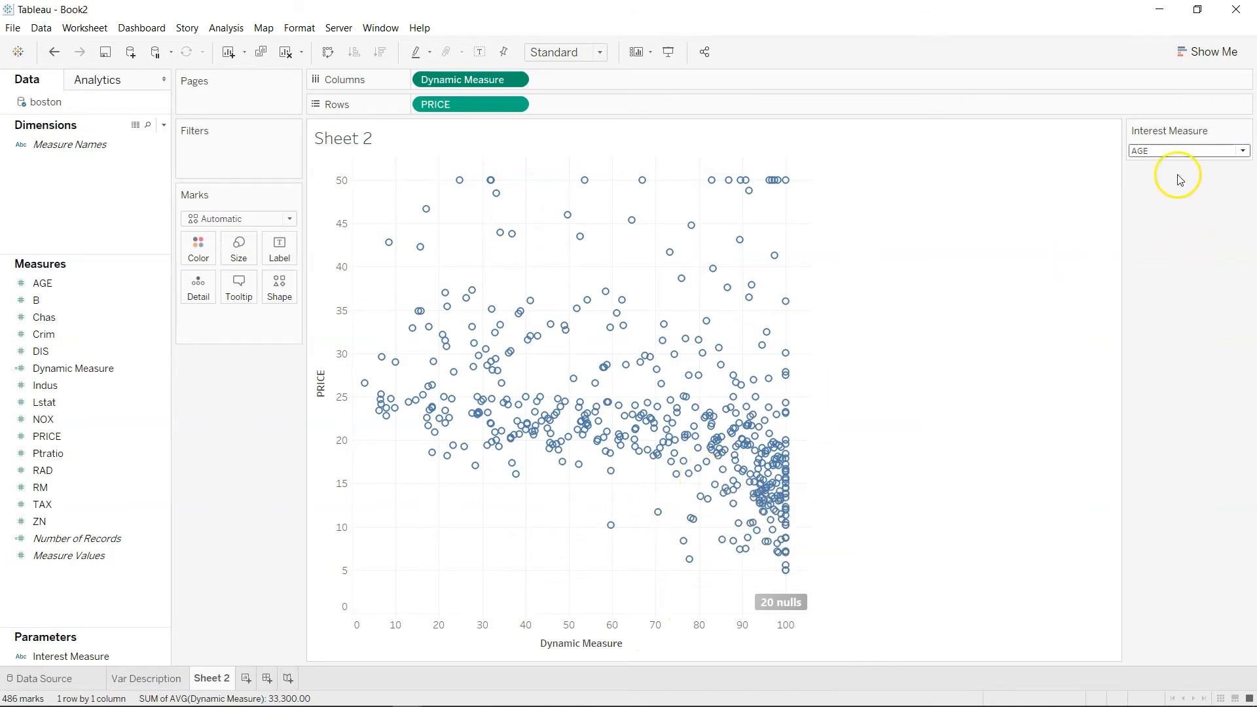
click(1183, 153)
click(1184, 190)
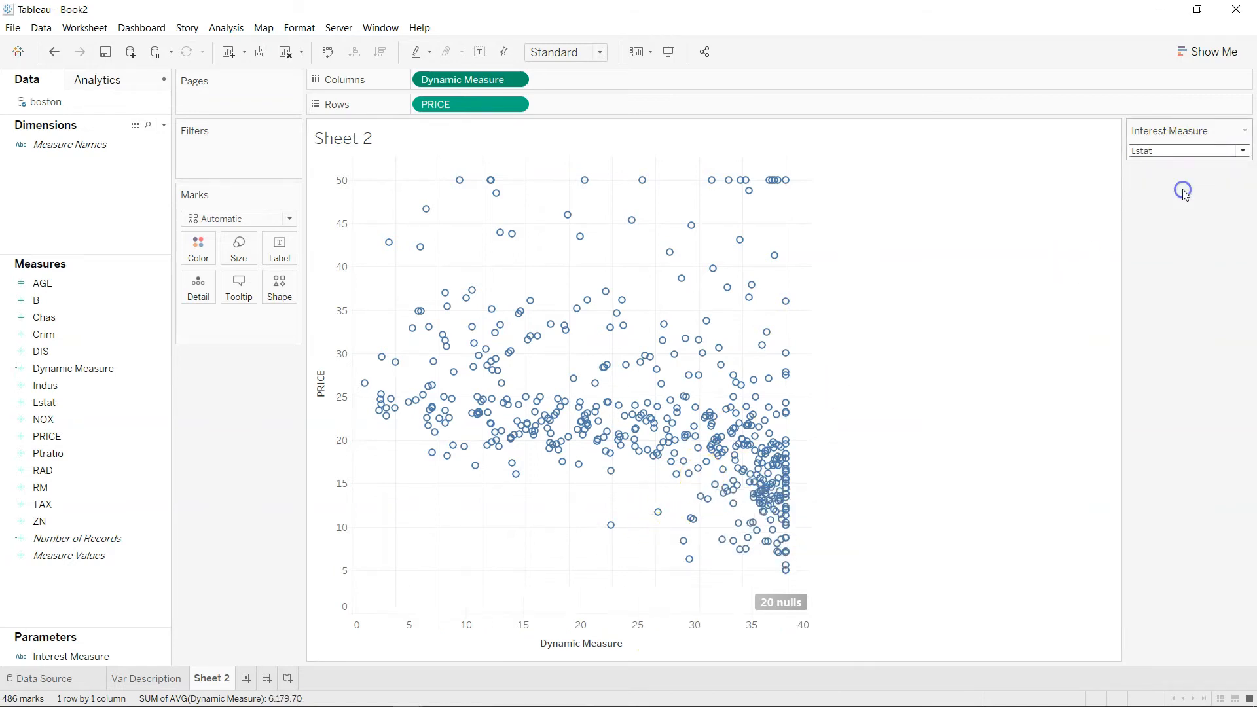
click(1195, 153)
click(1195, 206)
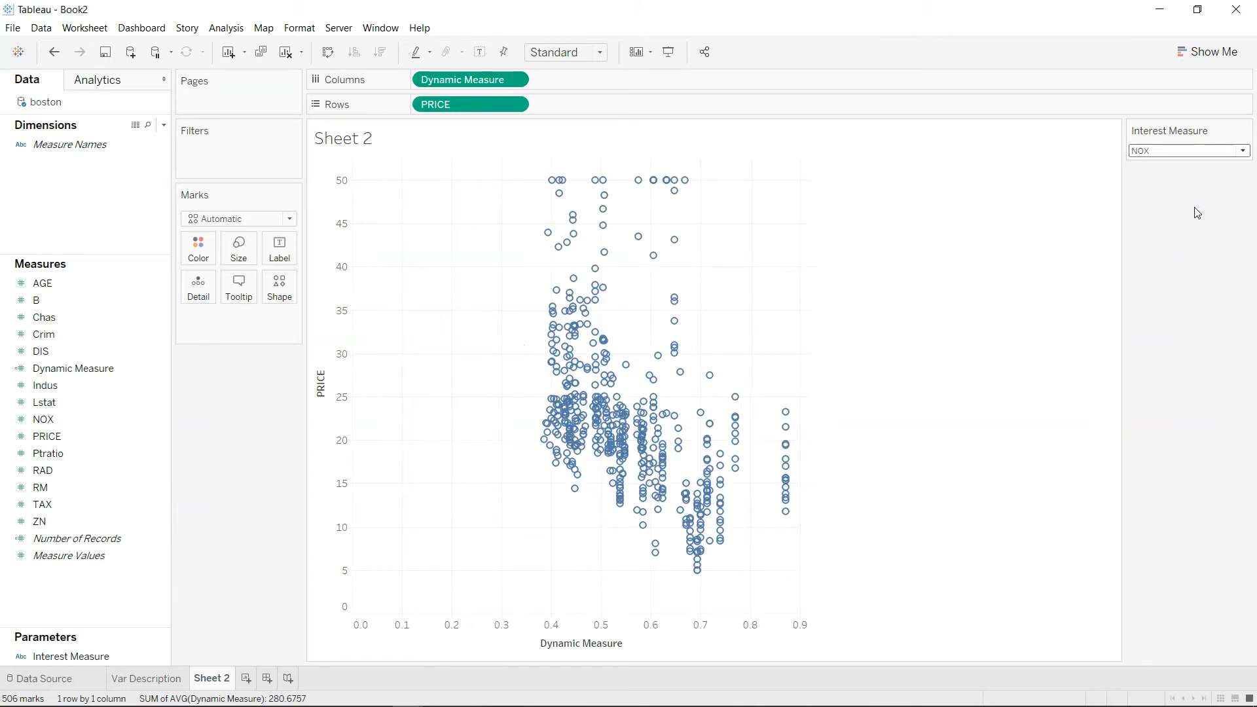
click(1193, 150)
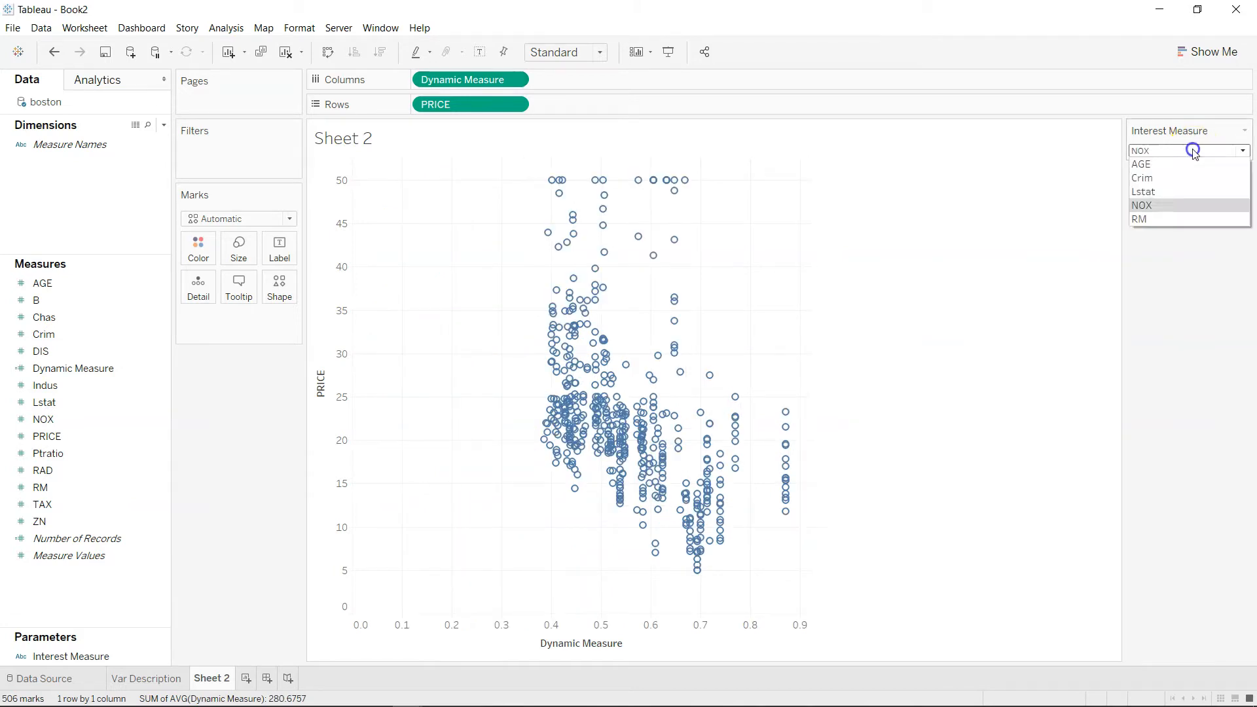
click(1180, 218)
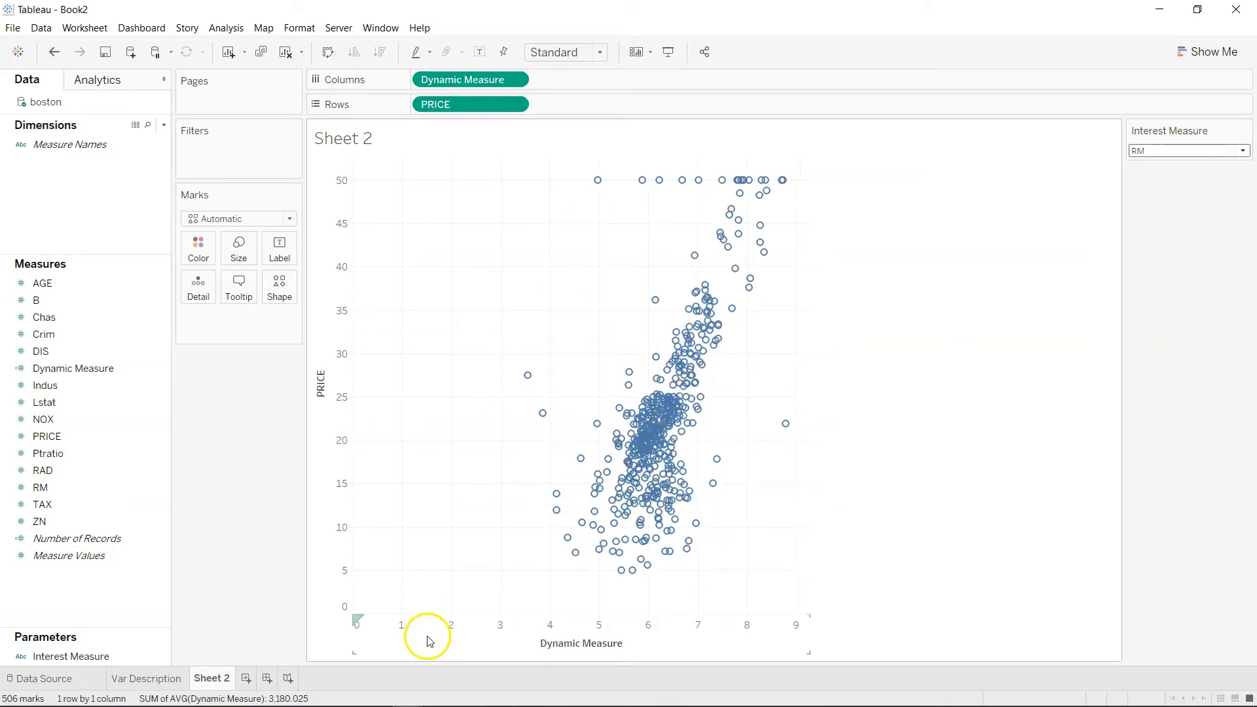
mouse_move(665, 479)
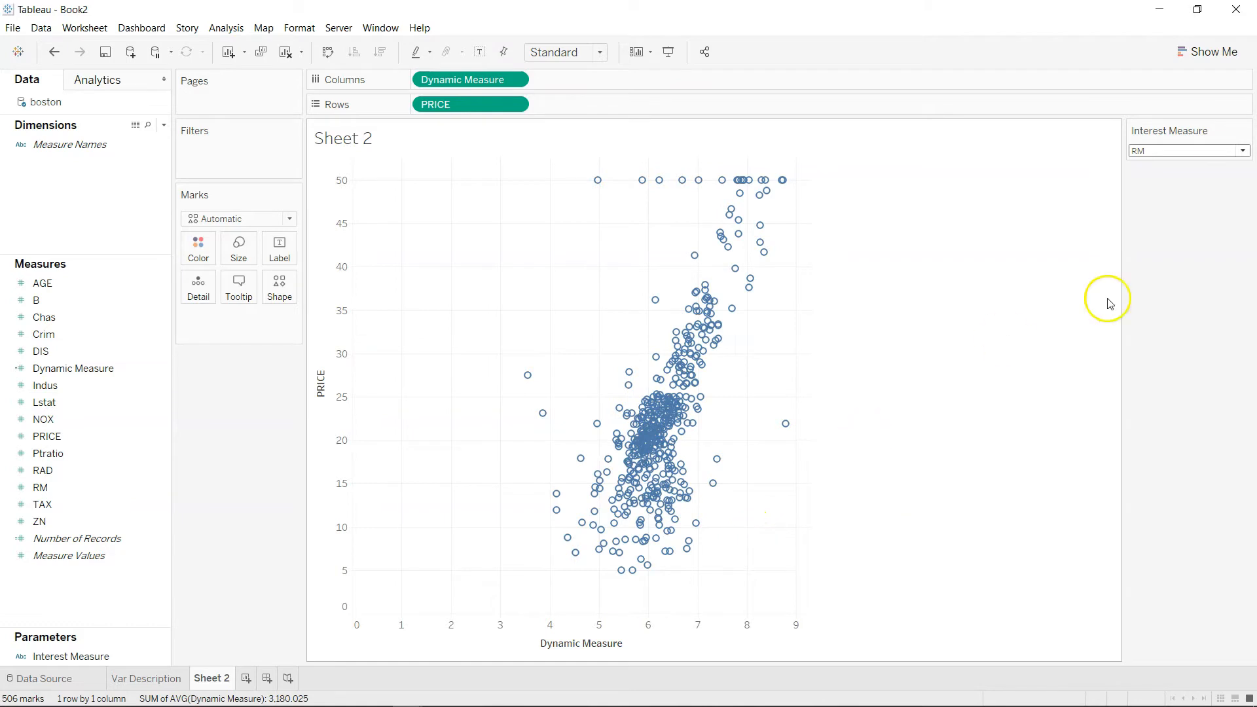
- Set Interest Measure to AGE and then NOX, and inspect the scatter plot's points for each
click(1186, 150)
click(1188, 165)
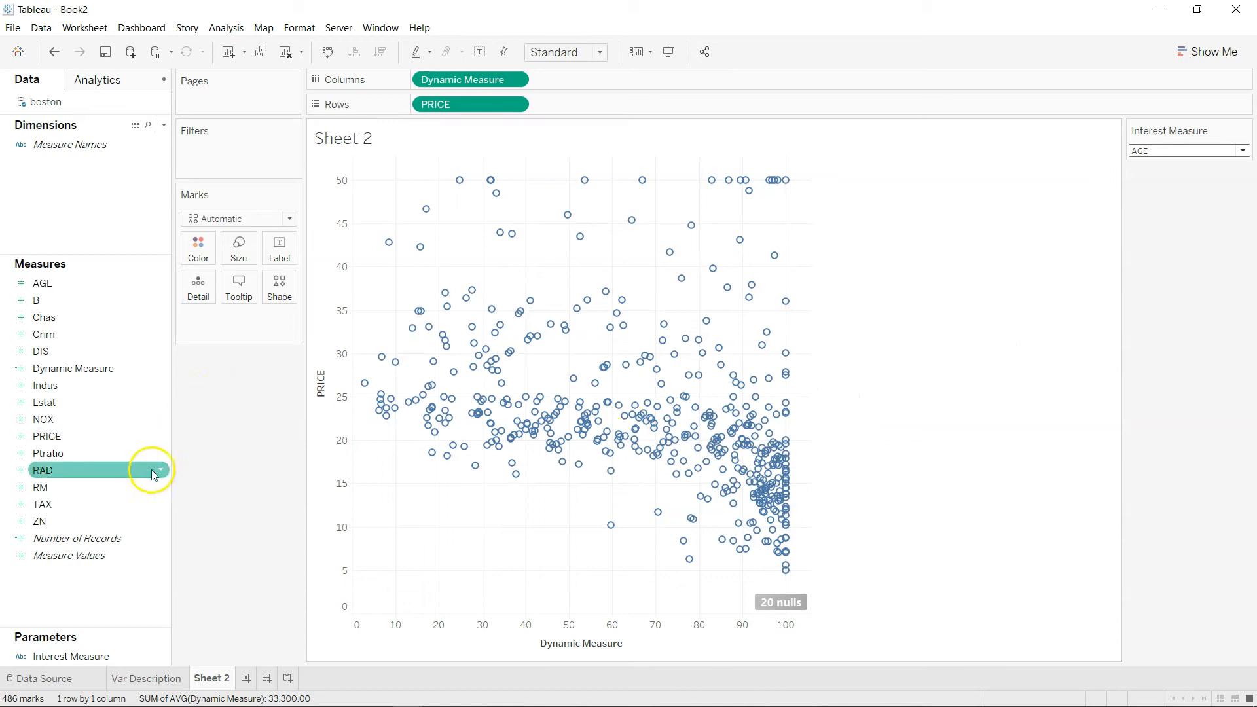
click(1199, 156)
click(1200, 204)
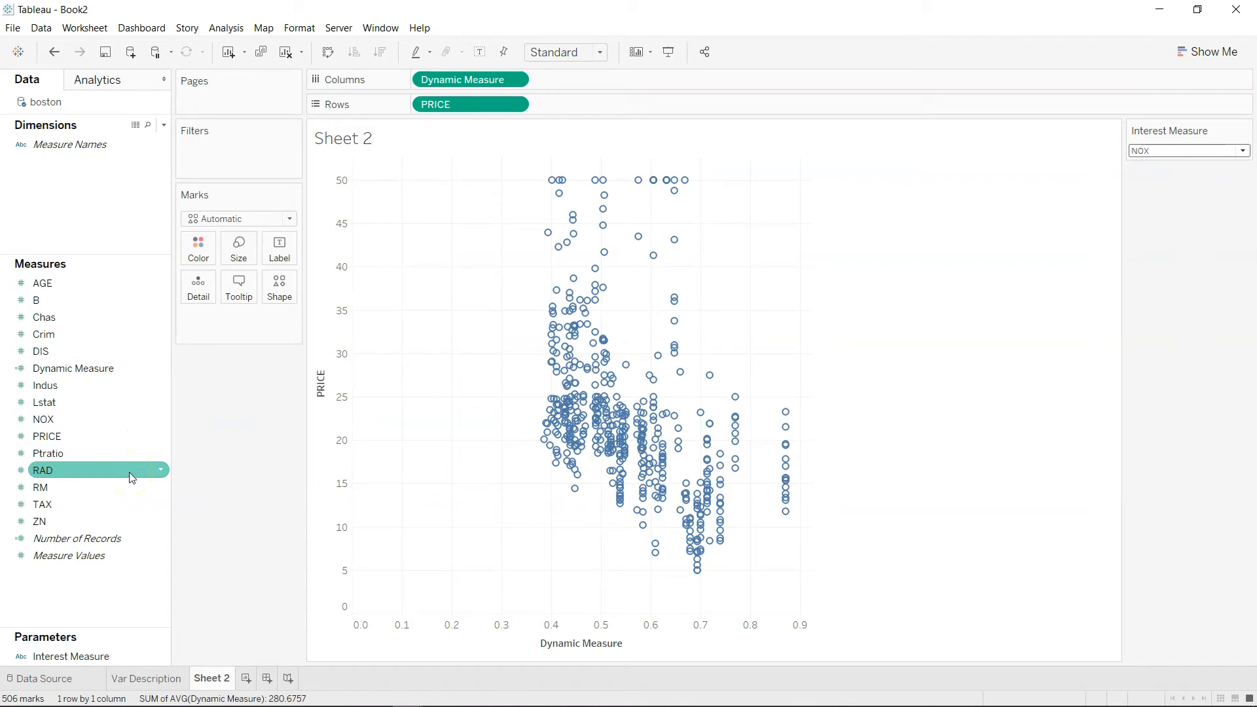
click(566, 309)
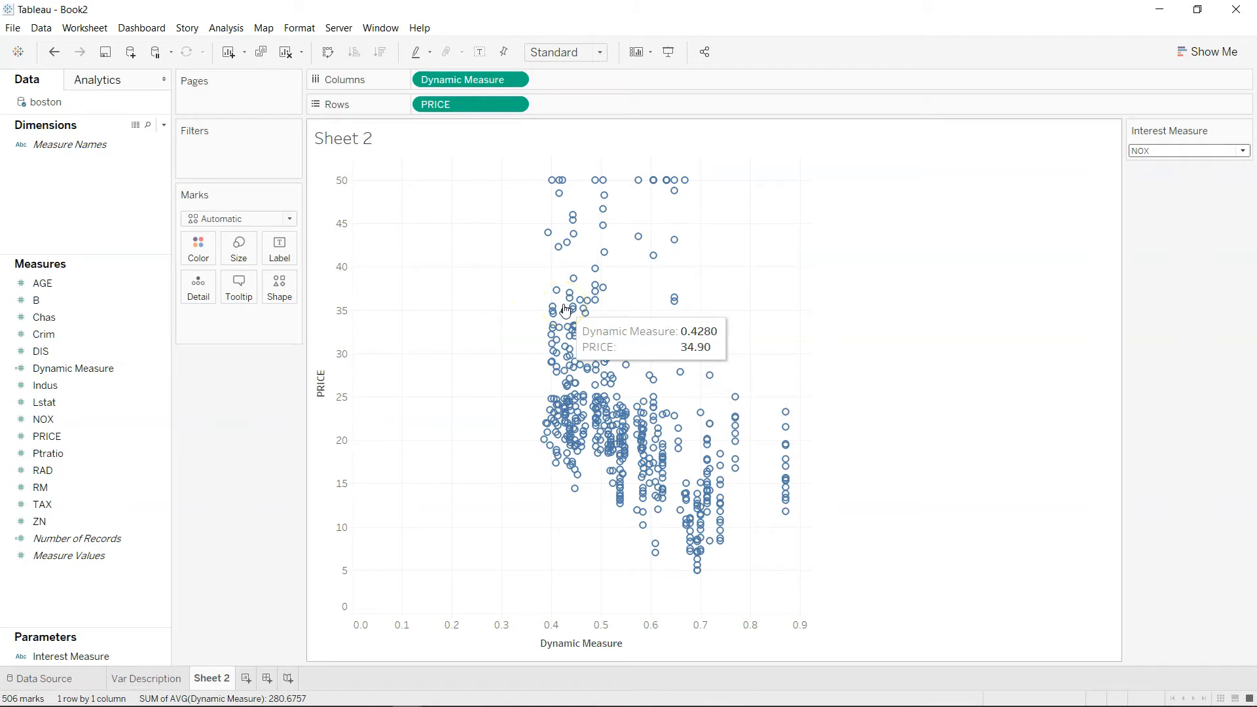
click(644, 253)
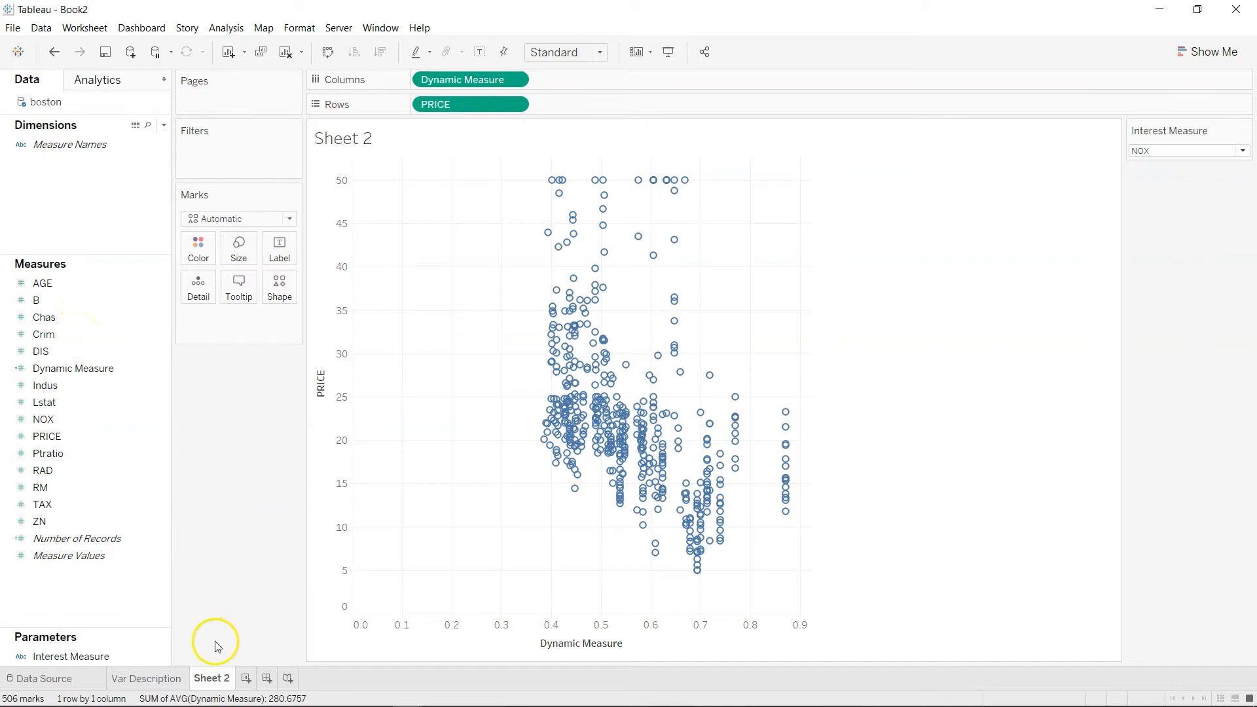
- Add a new worksheet and open the bin creation settings for the Crim measure
click(246, 679)
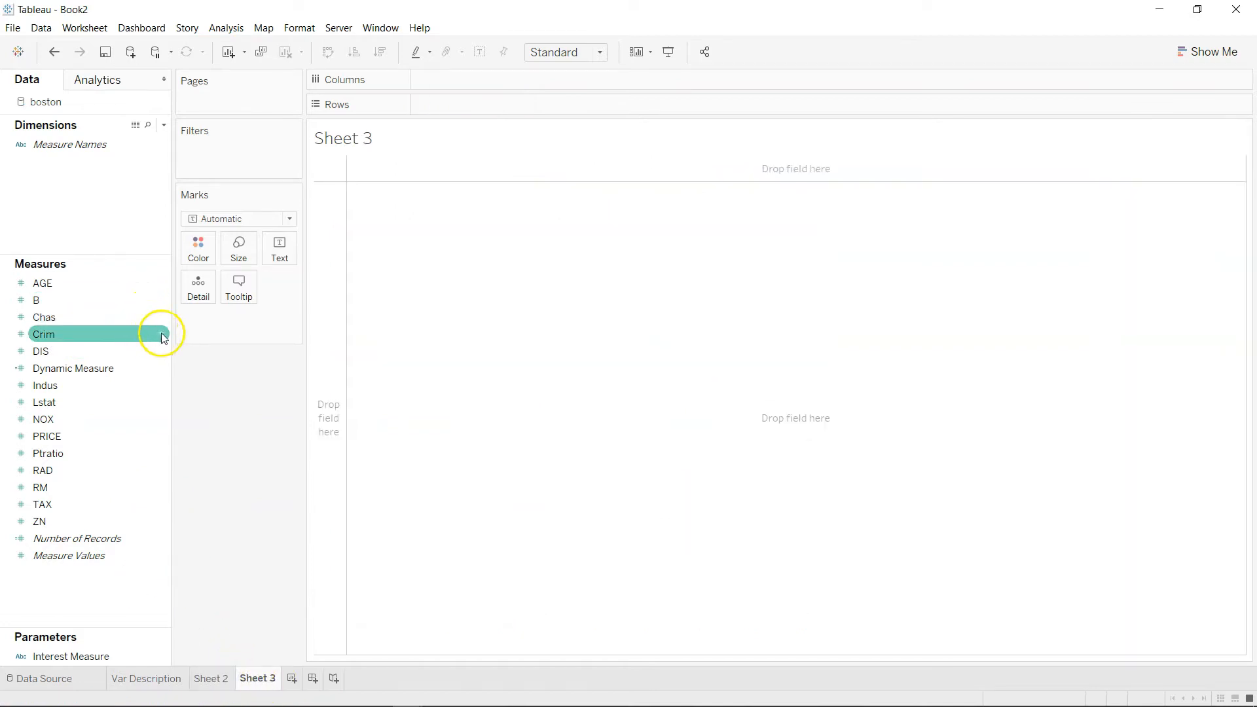
right_click(162, 334)
mouse_move(210, 417)
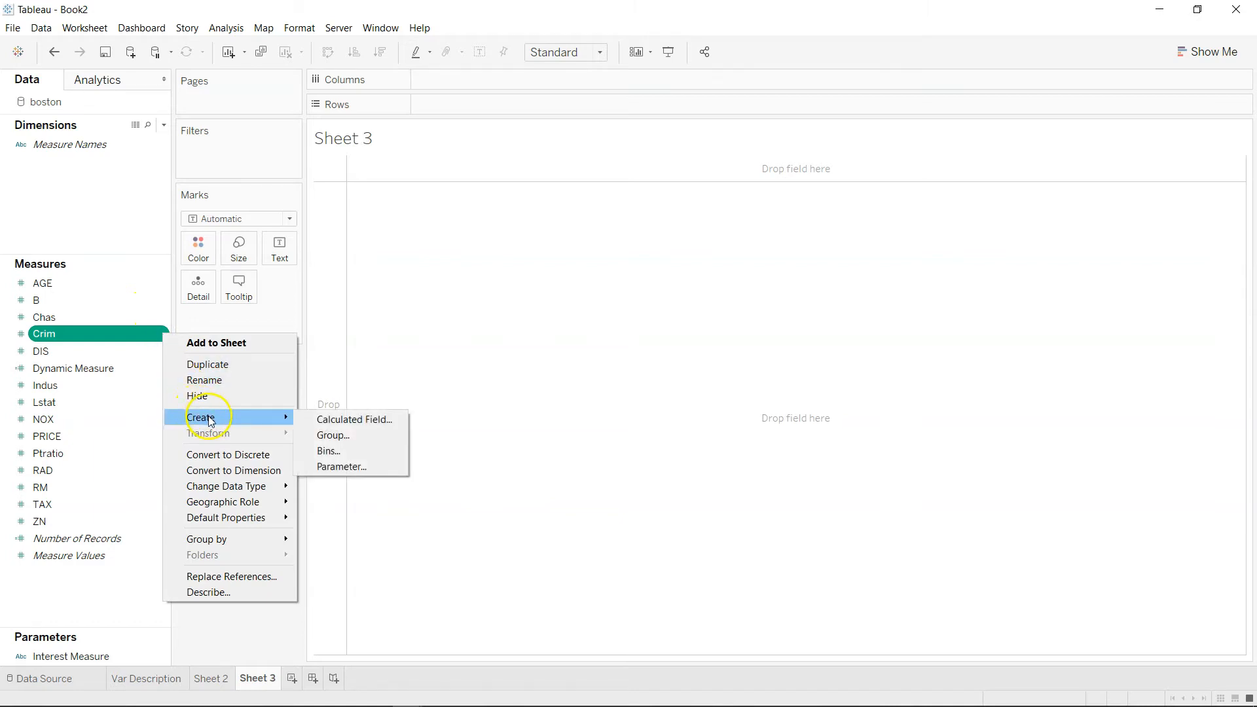
click(328, 451)
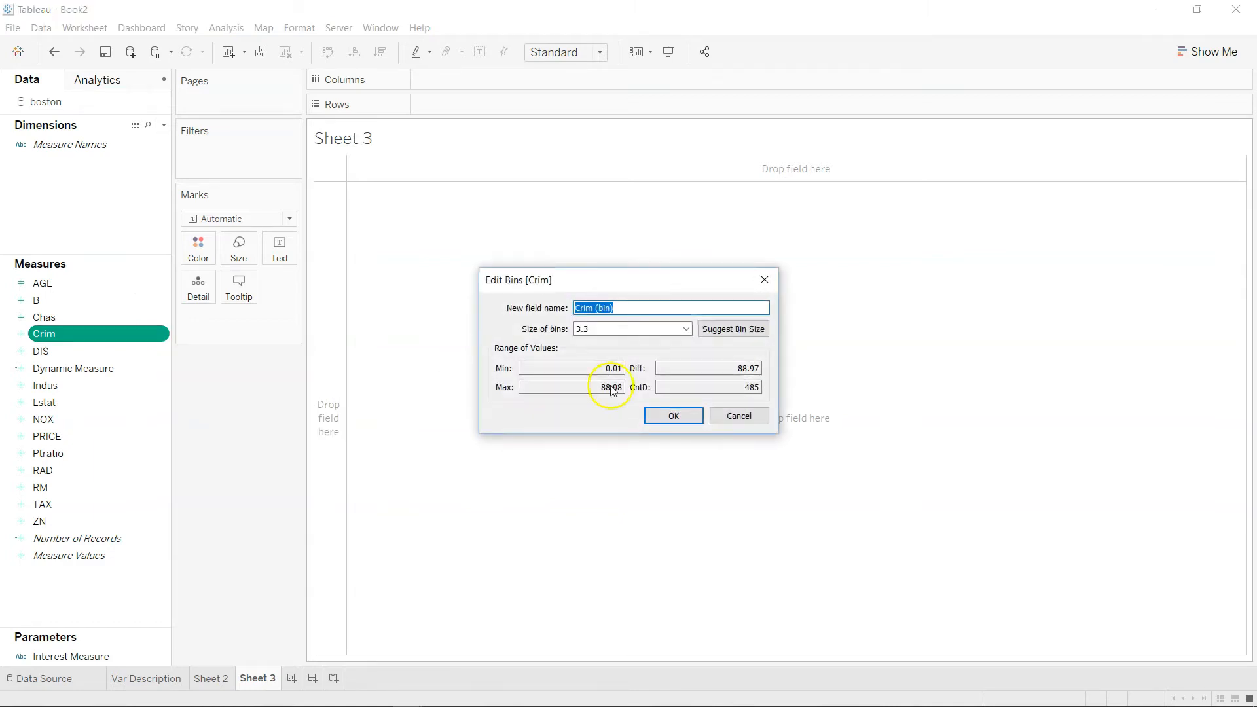
click(620, 328)
key(BackSpace)
key(BackSpace)
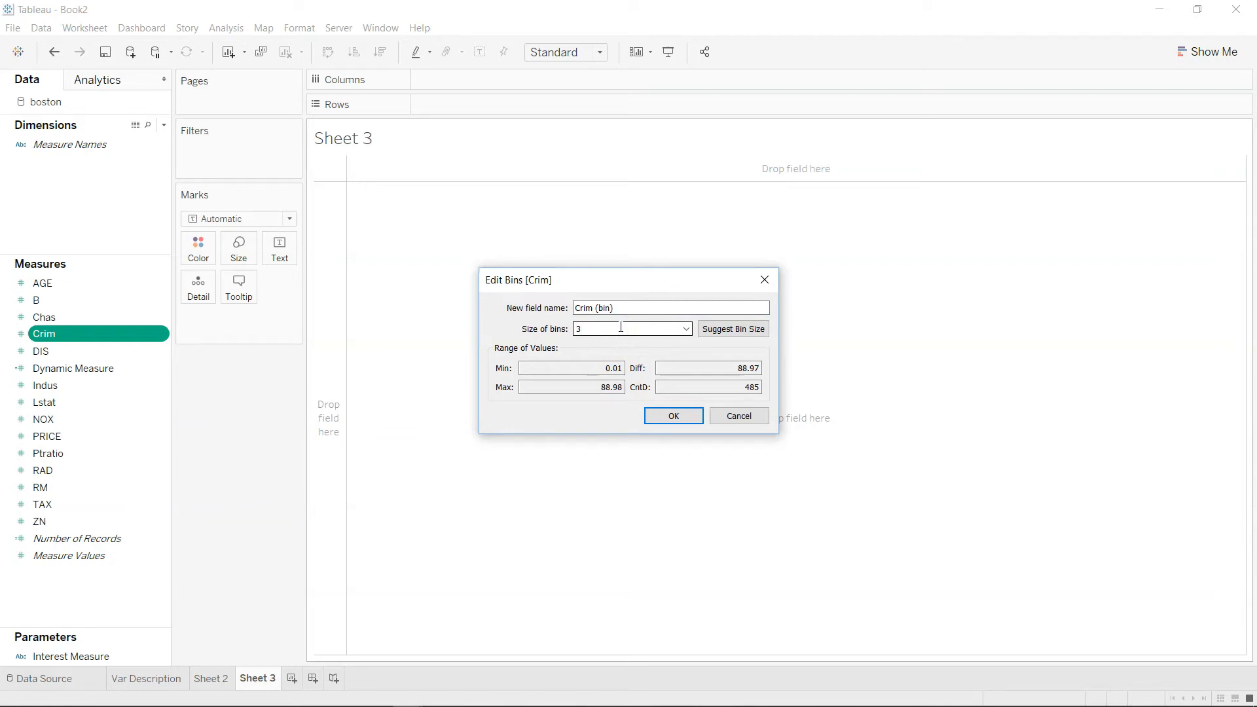
click(725, 329)
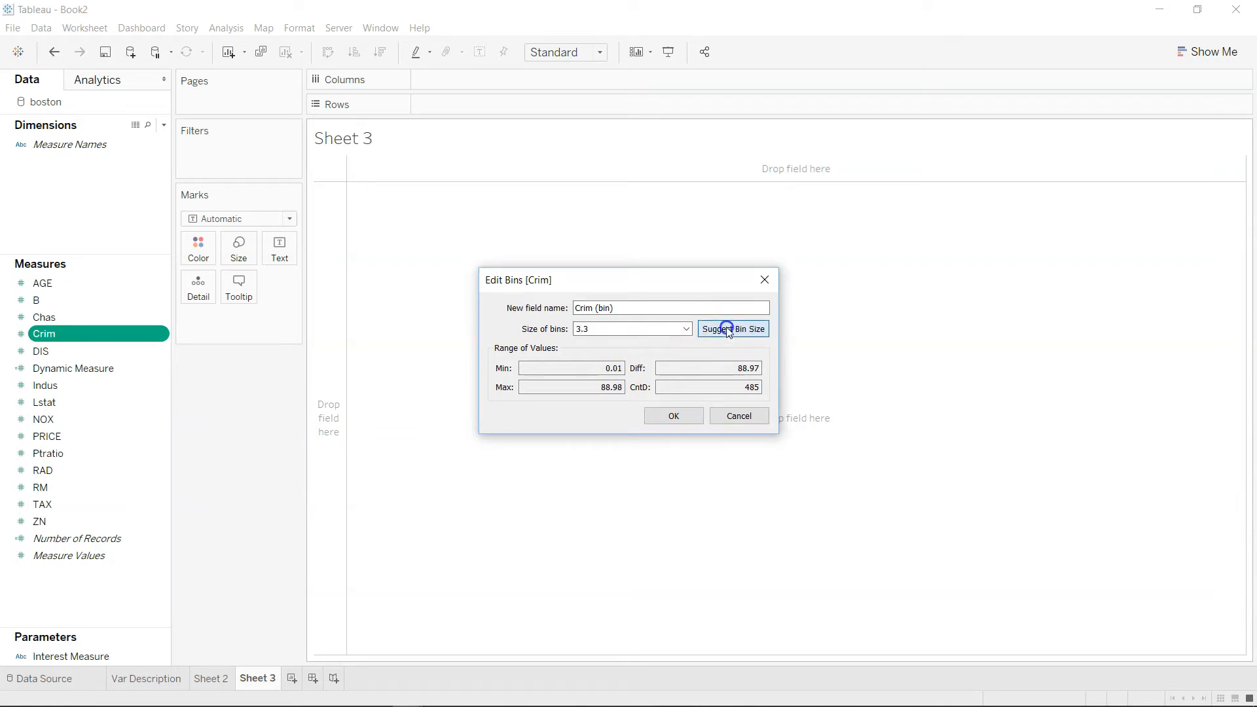
- Set the Crim bin size to 3 and create the Crim (bin) field
click(593, 327)
key(BackSpace)
key(BackSpace)
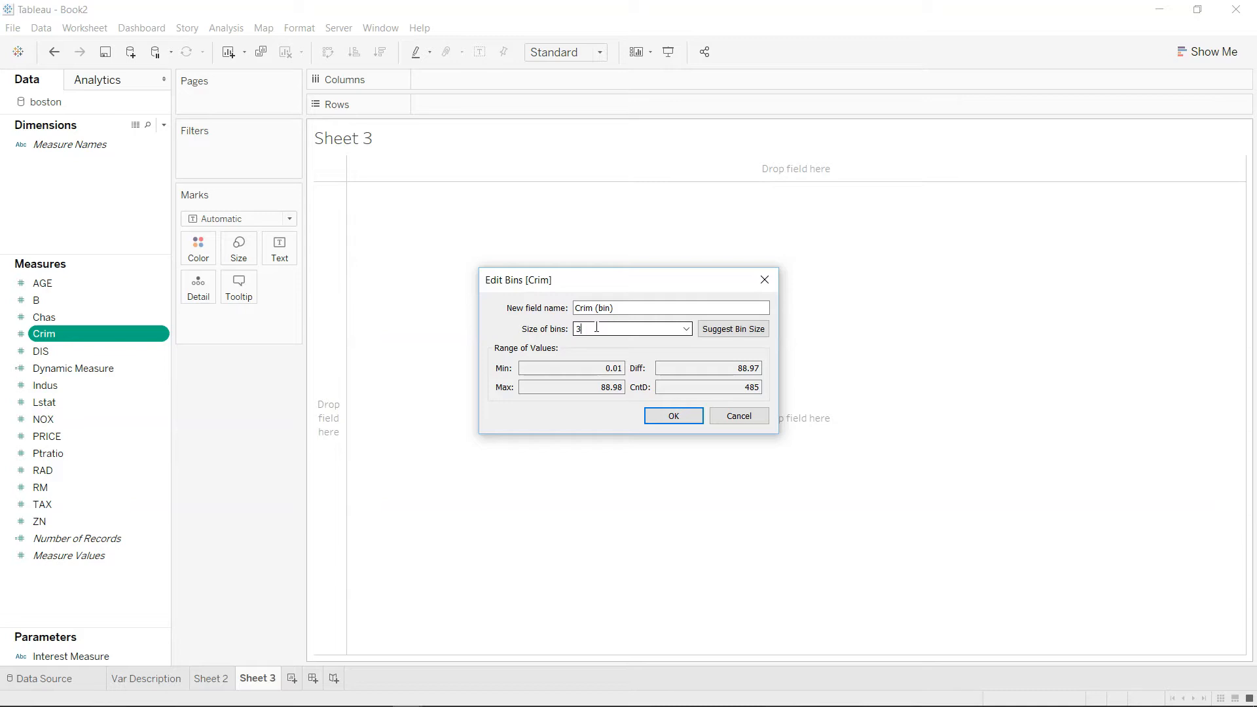
click(672, 418)
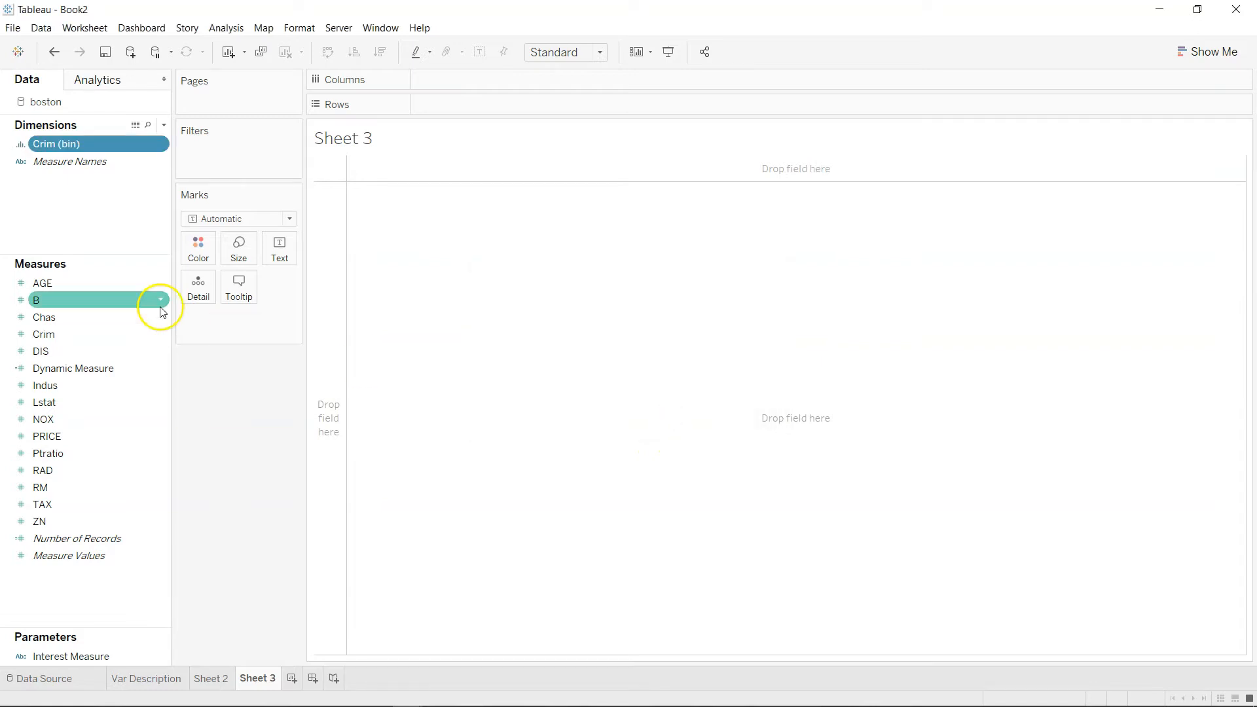
- Build a bar chart with Crim (bin) on columns and PRICE on rows, and inspect the bar for bin 0
click(118, 146)
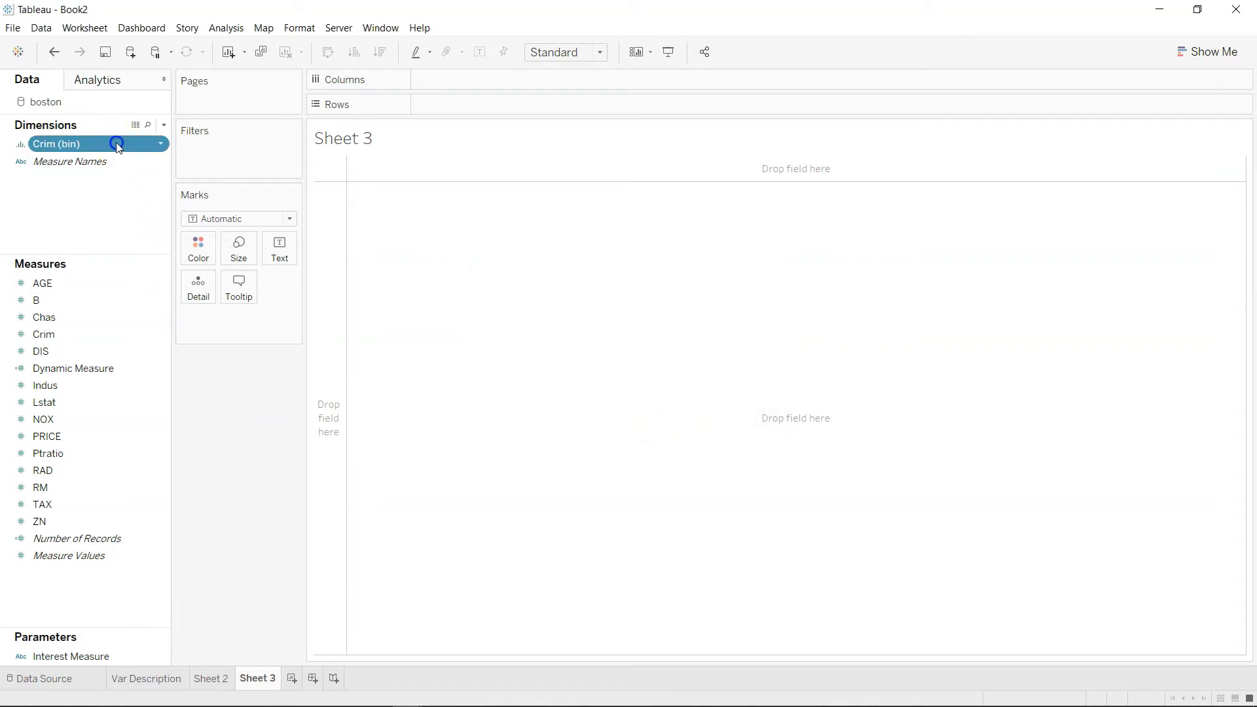
drag(118, 145, 485, 78)
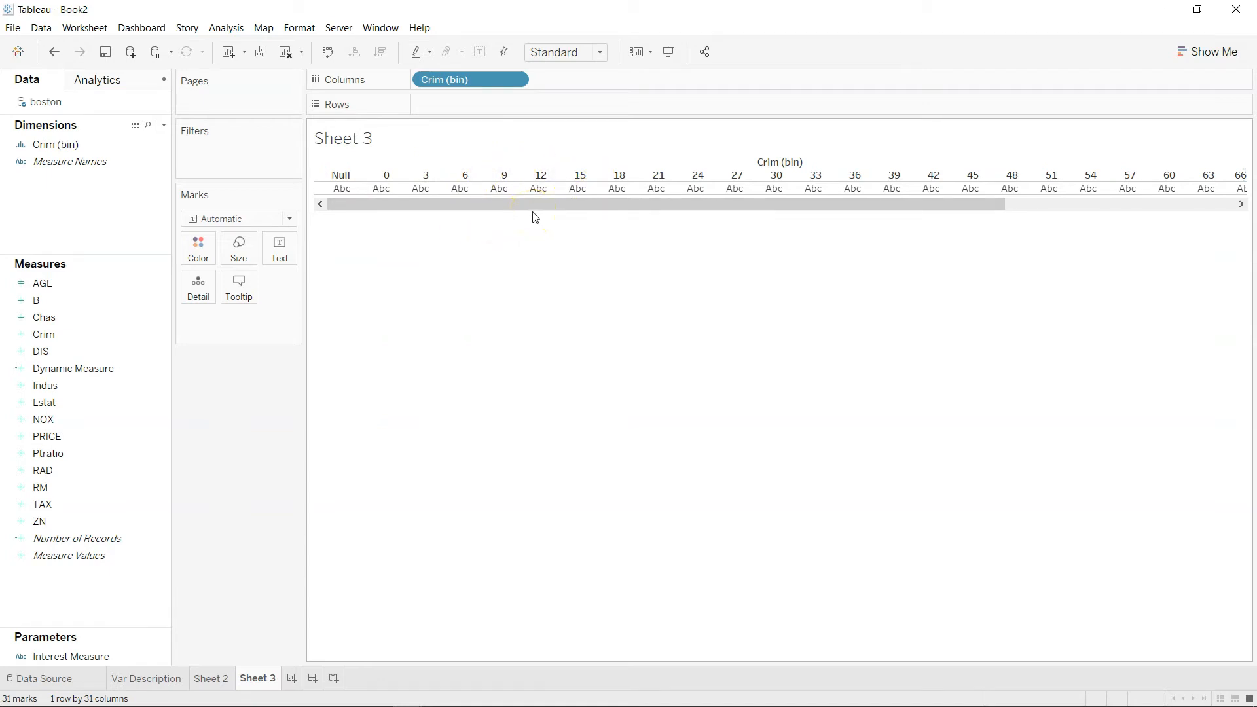
click(462, 106)
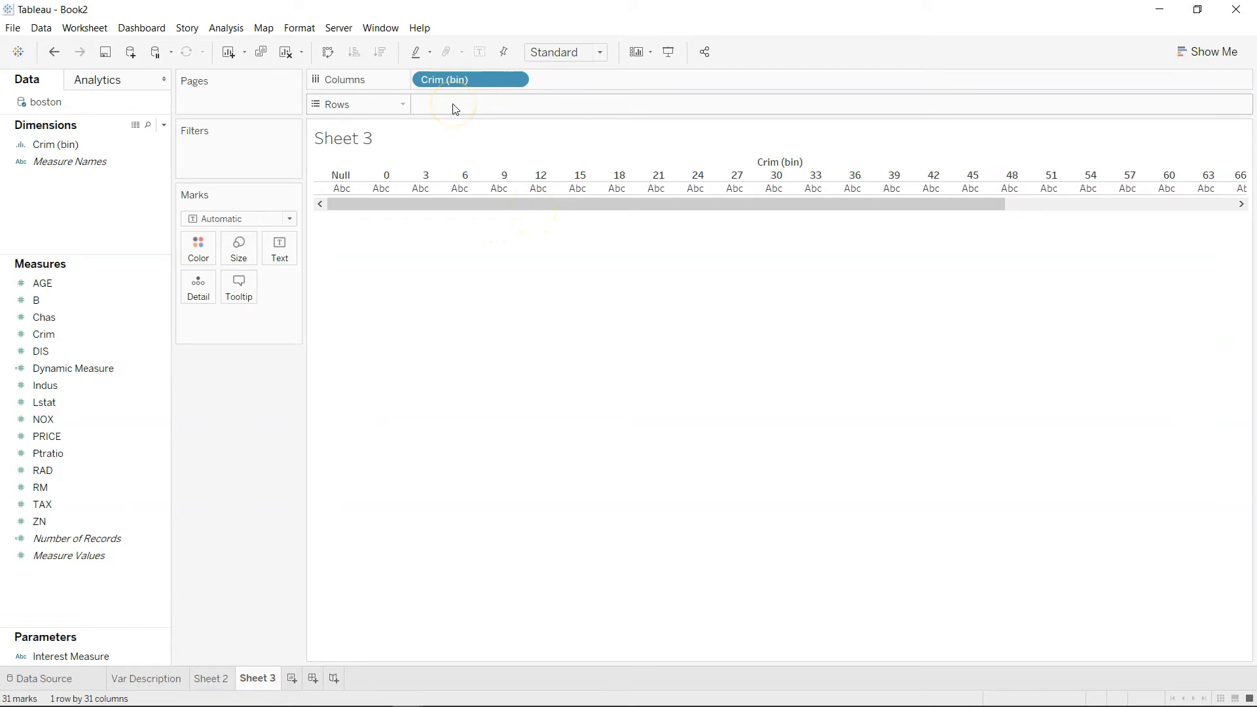
click(160, 283)
click(160, 353)
click(135, 504)
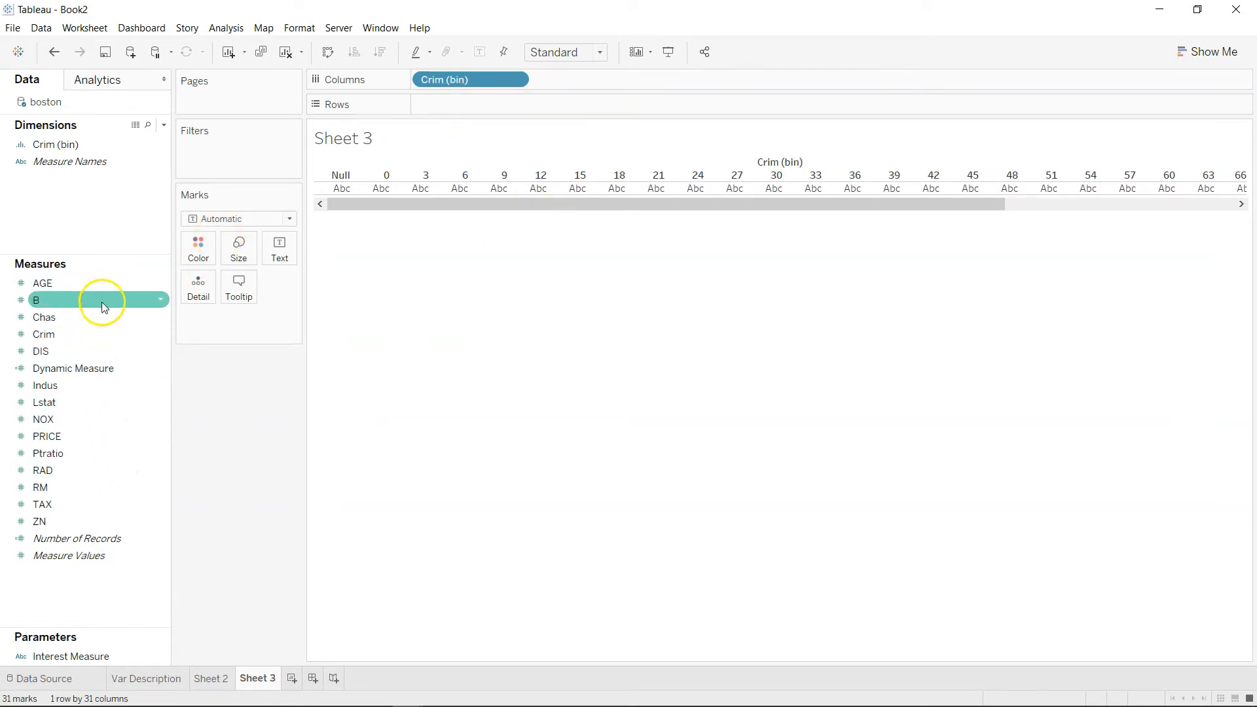
drag(95, 434, 462, 105)
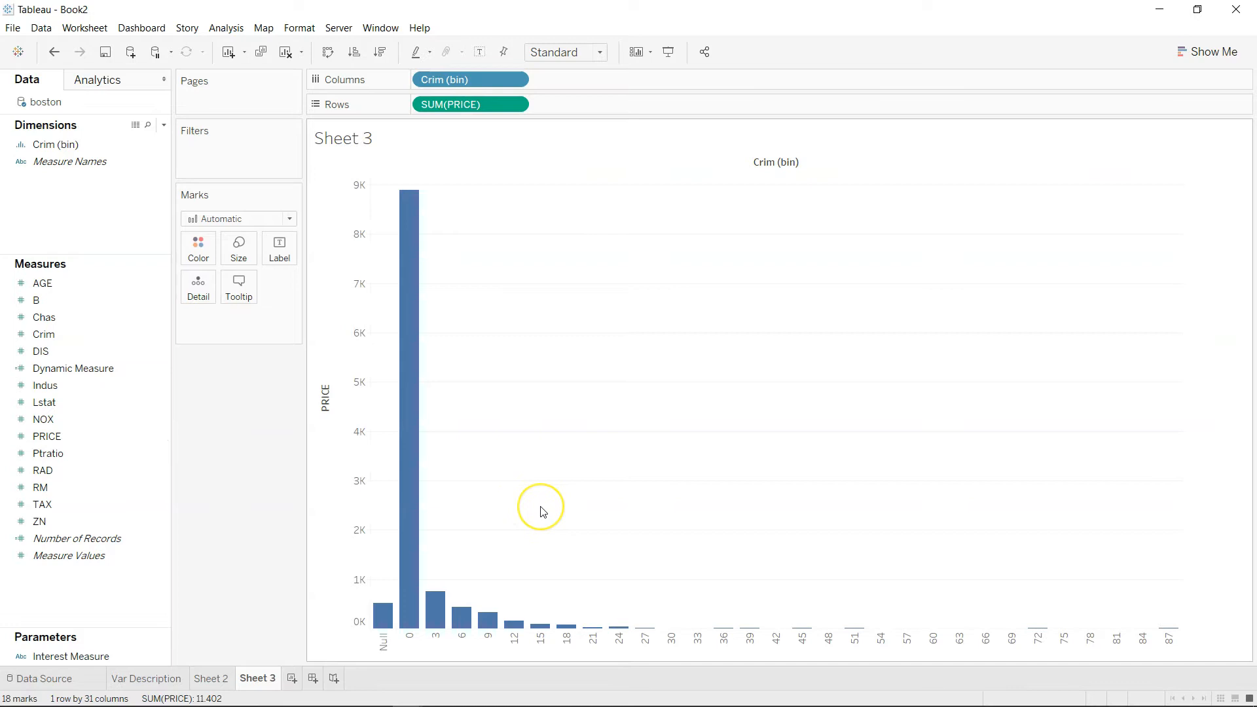
mouse_move(403, 211)
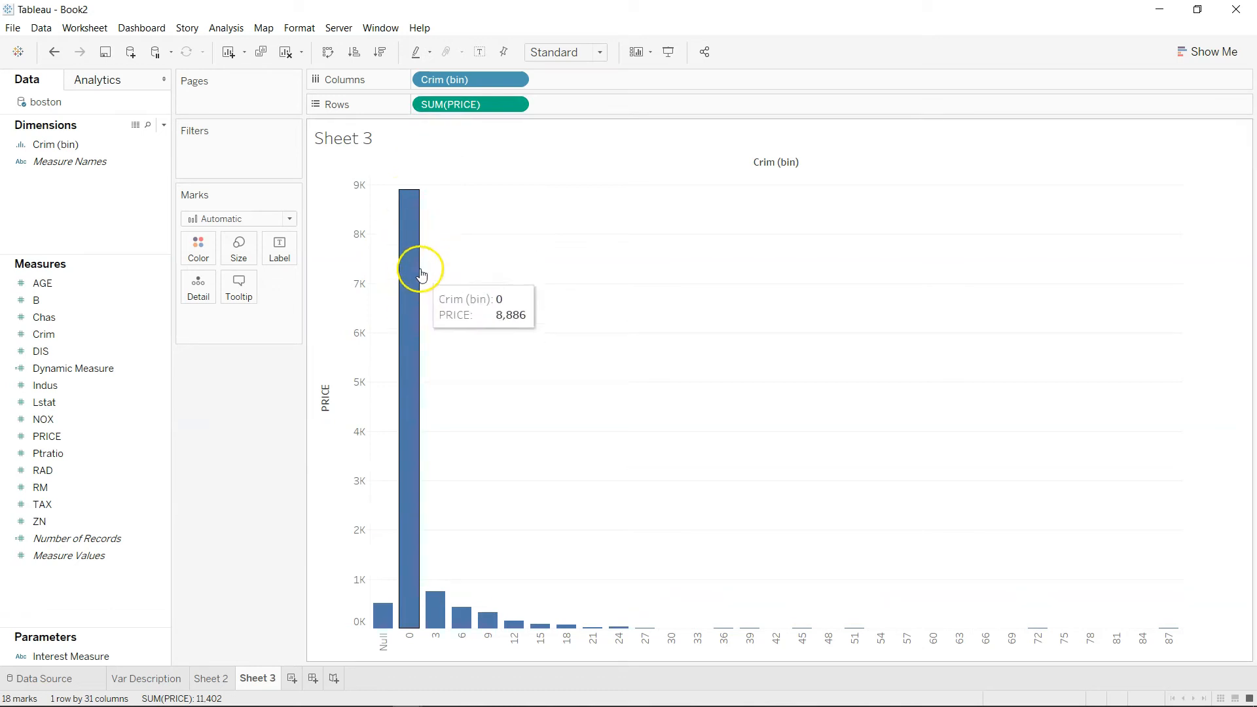
click(444, 304)
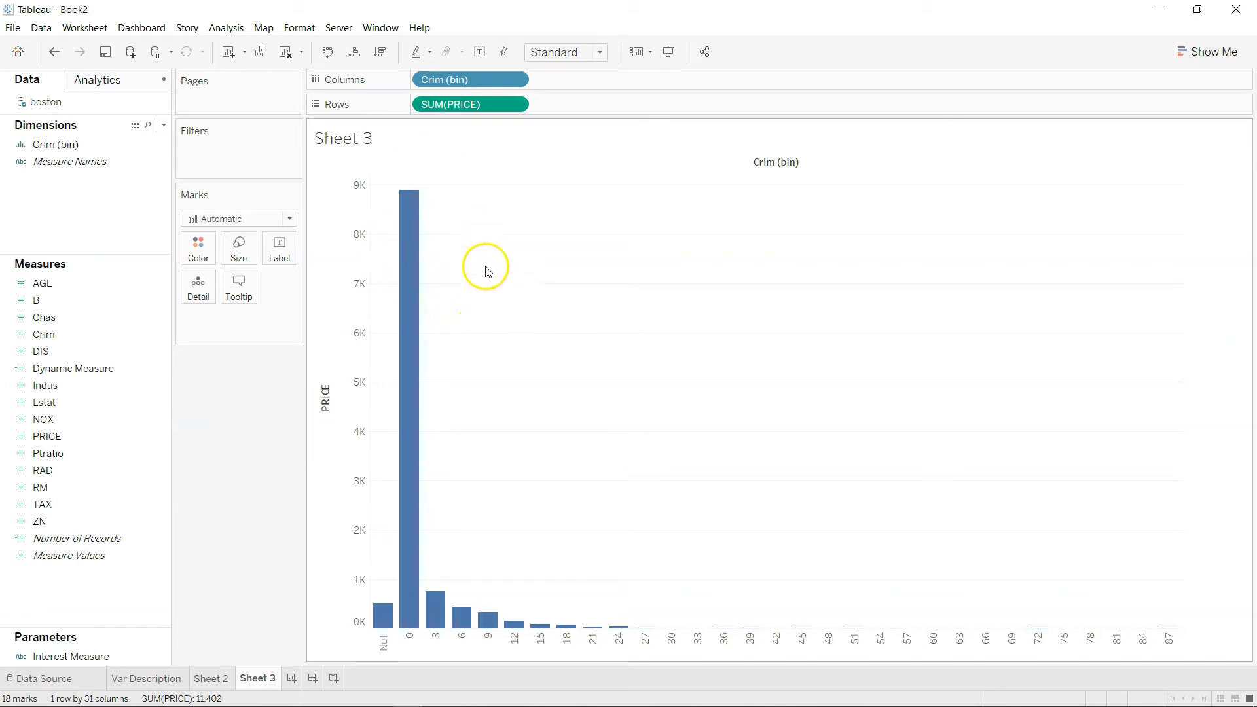
- Change the chart to a box-and-whisker plot with Crim (bin) on columns, and exclude the Null bin
click(1201, 52)
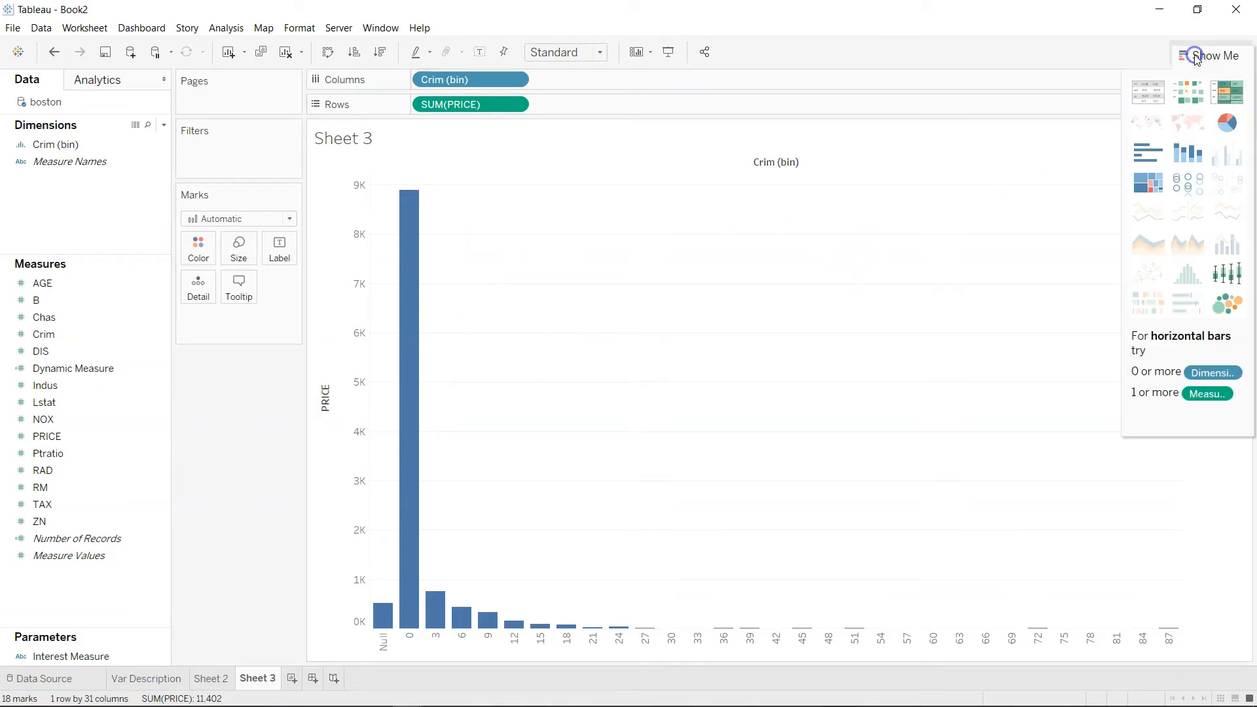
click(1237, 276)
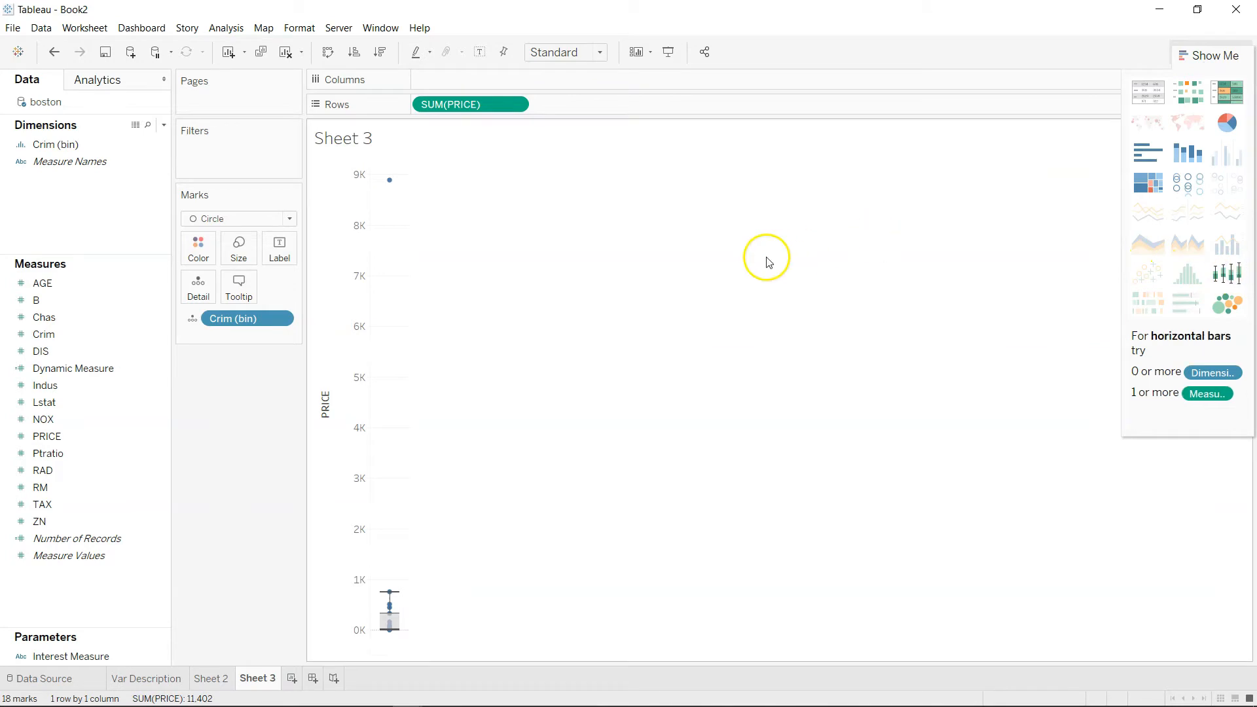
drag(240, 319, 472, 82)
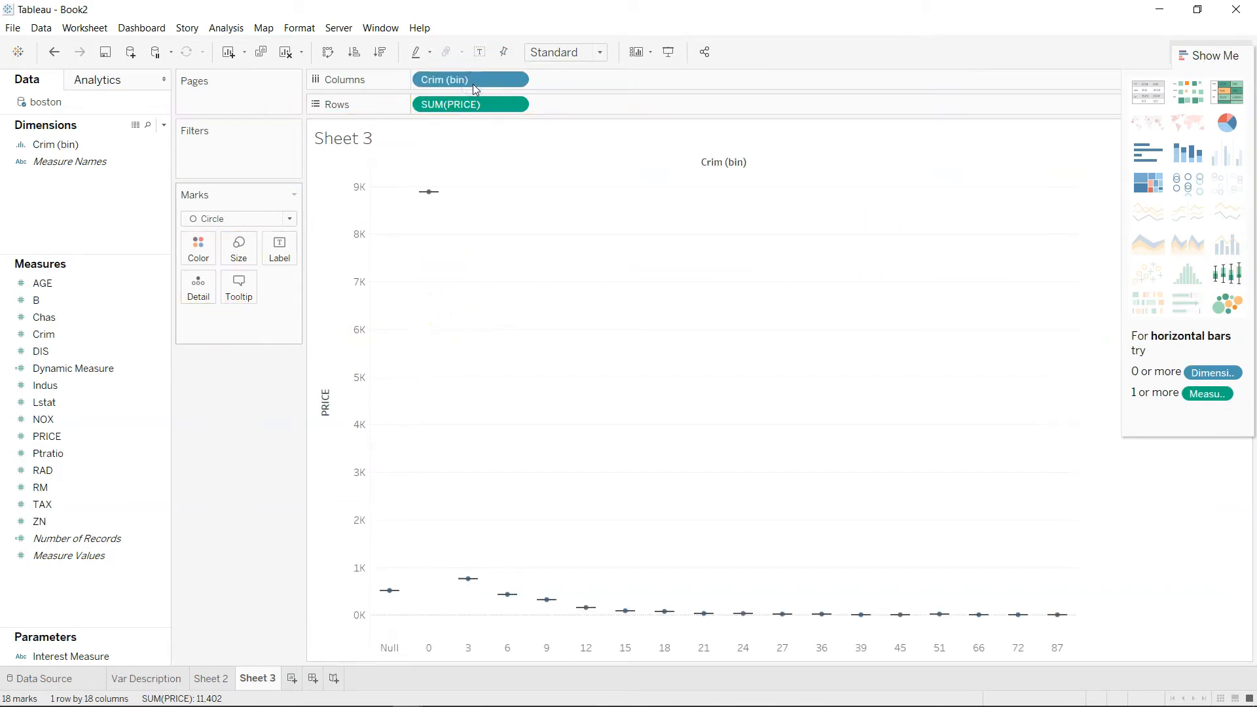
click(1211, 57)
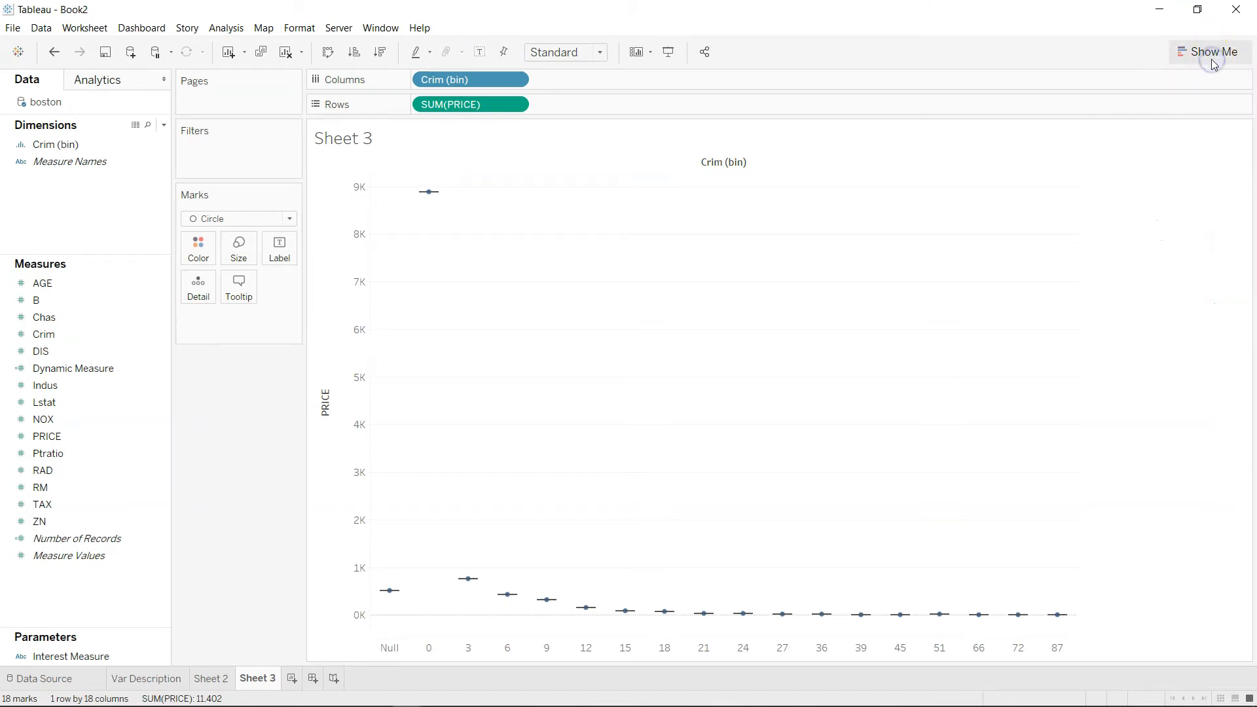
right_click(389, 652)
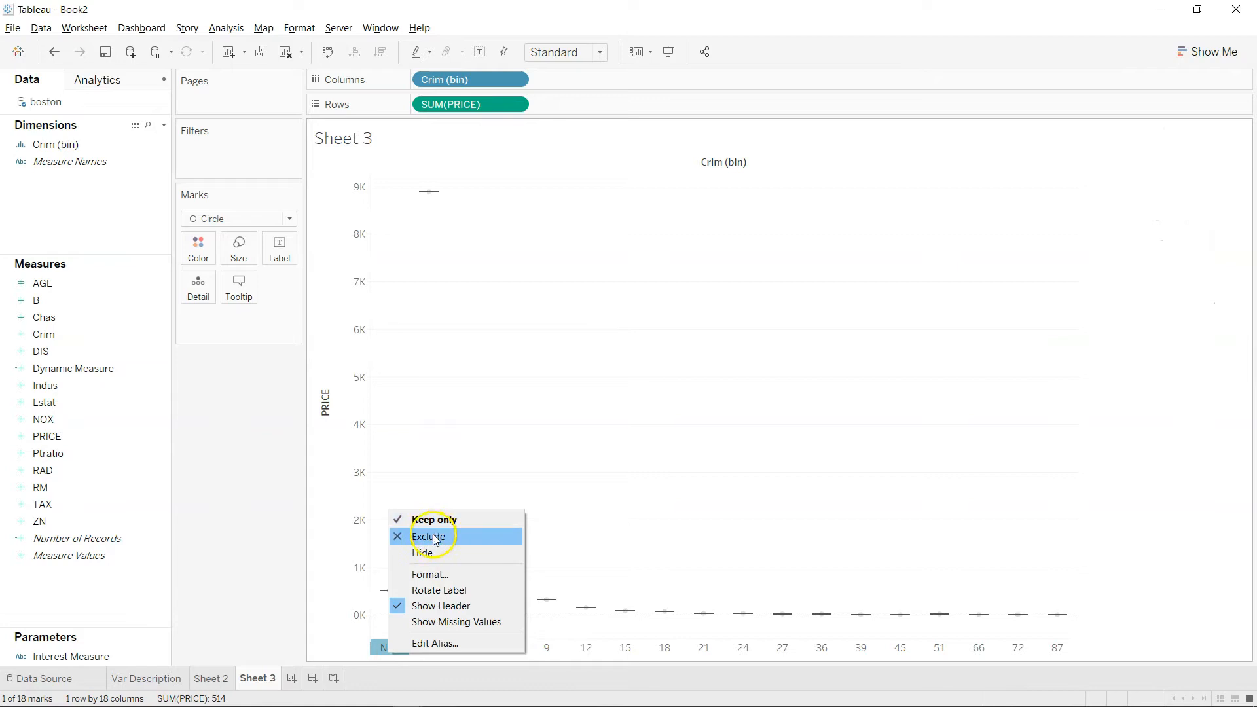
click(432, 537)
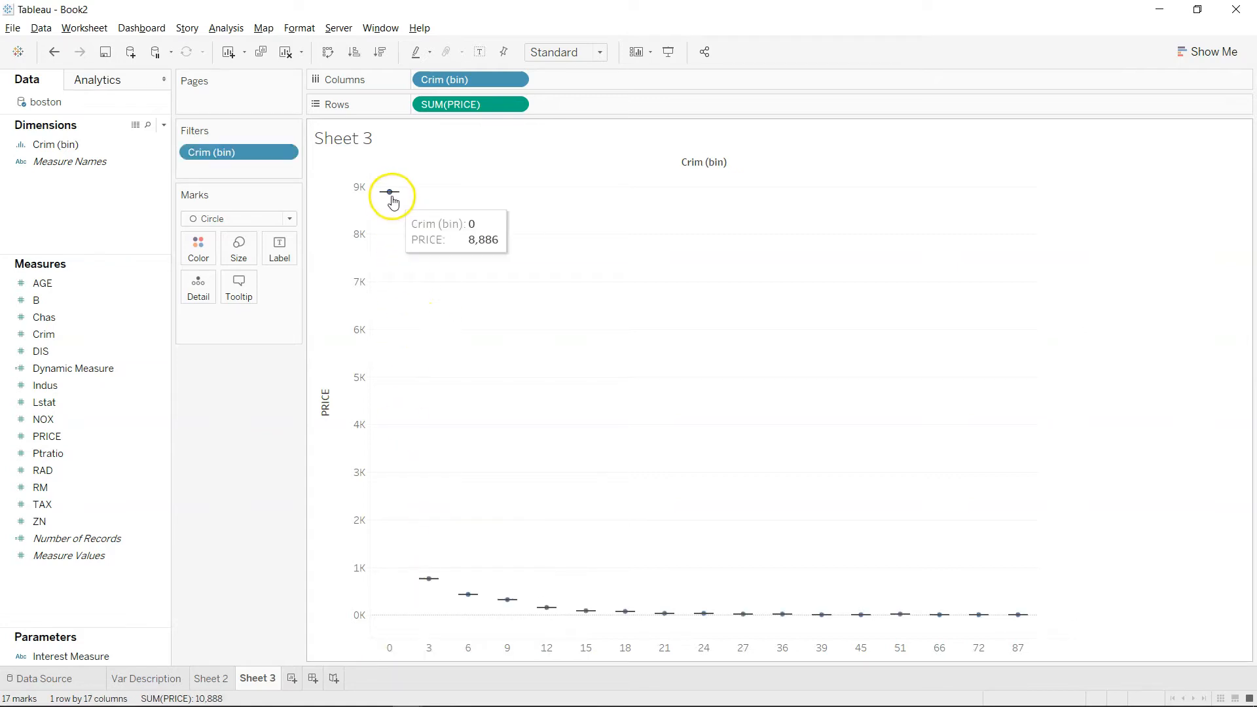
click(356, 210)
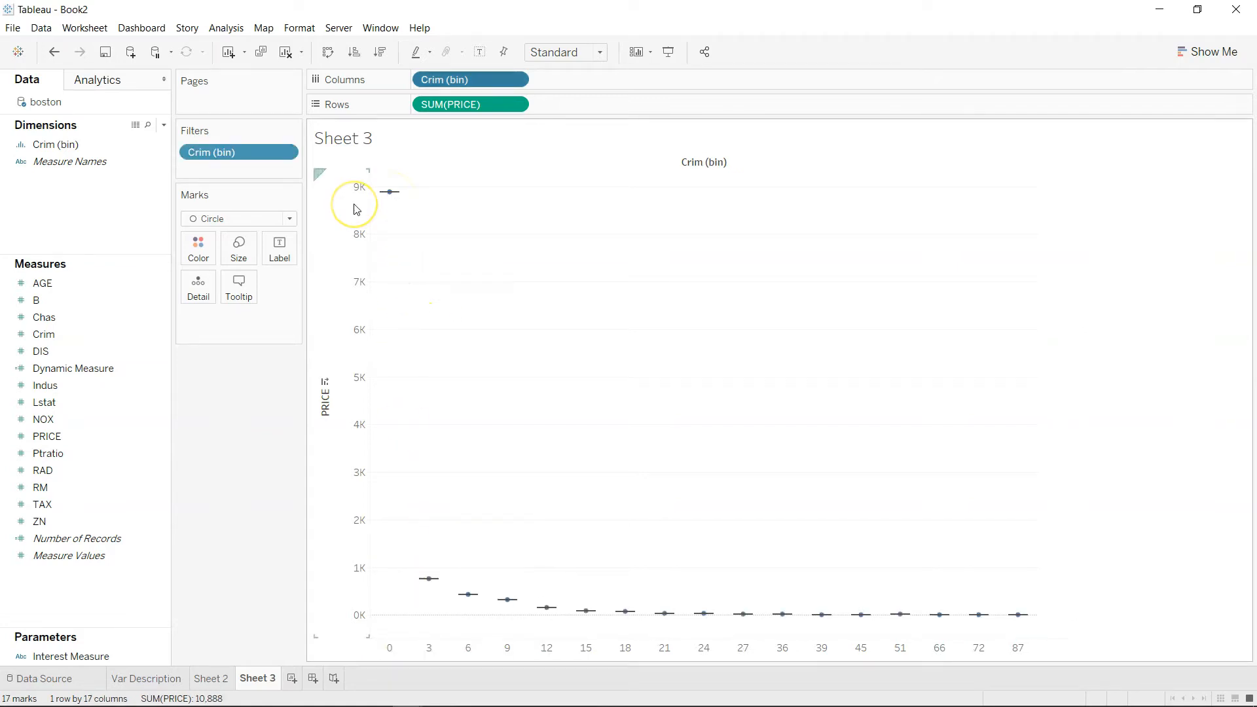
- Clear the sheet by removing PRICE from rows, the Crim (bin) filter and Crim (bin) from columns
drag(463, 104, 207, 497)
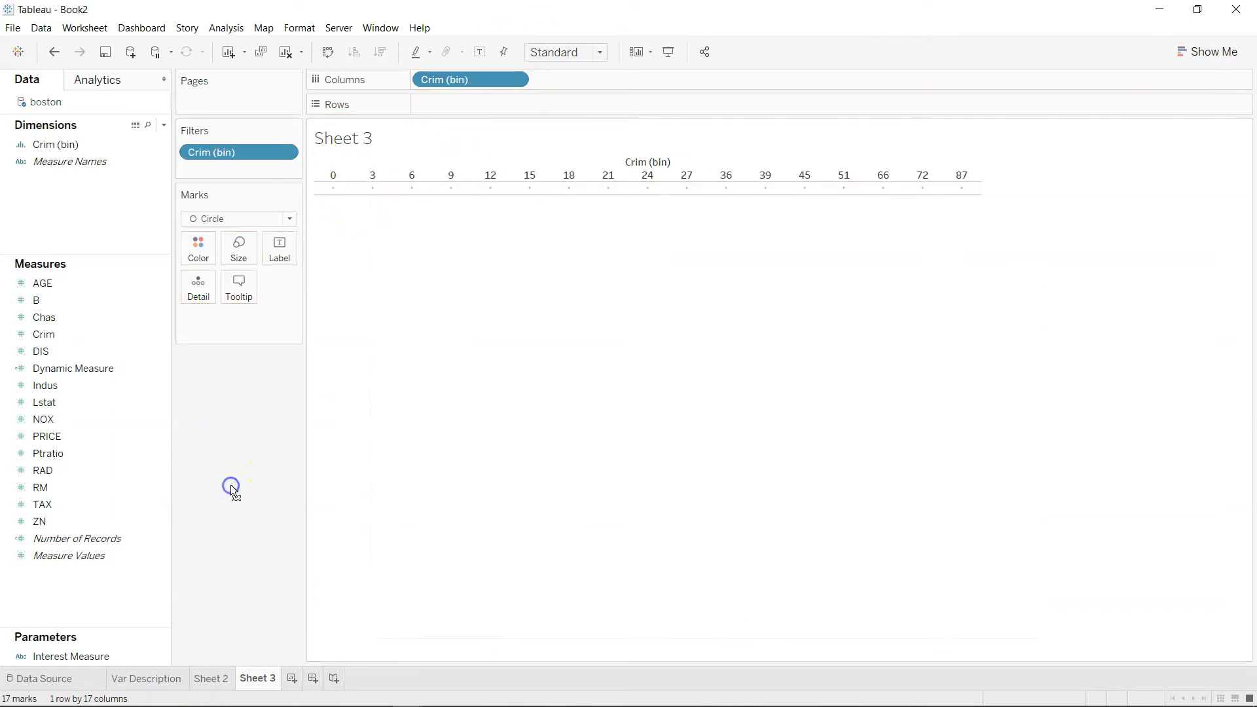
drag(252, 156, 243, 511)
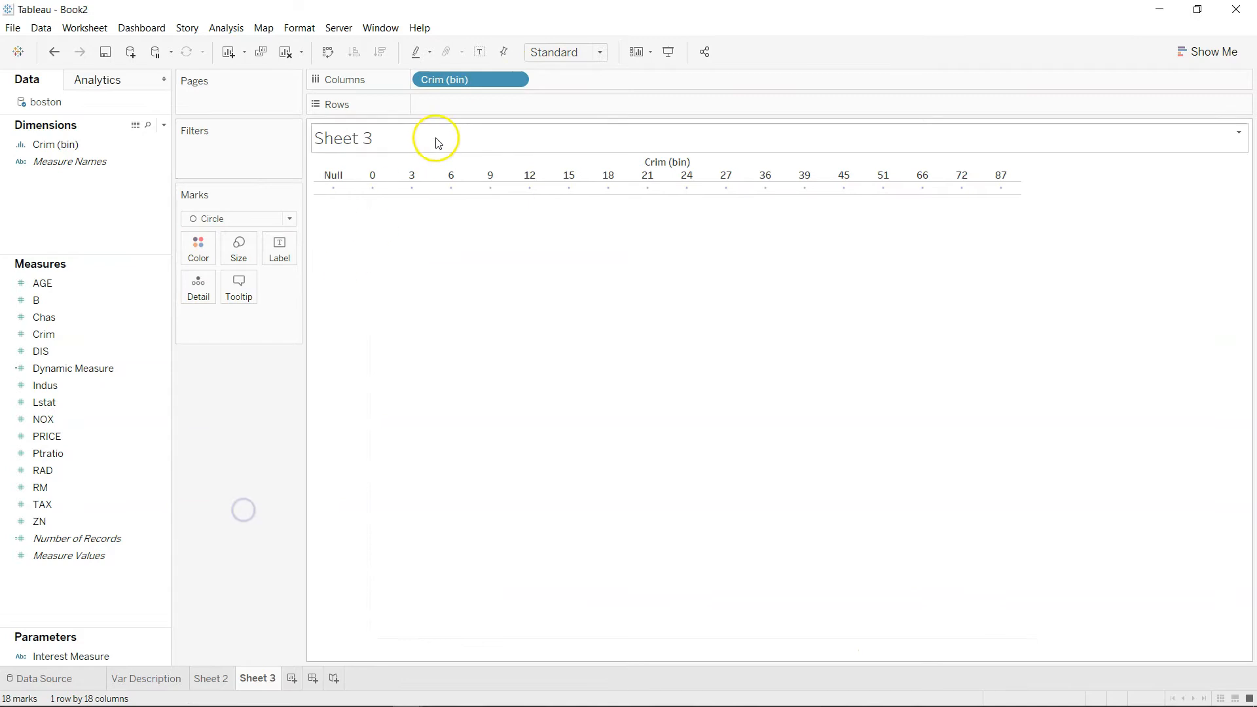
drag(467, 81, 242, 472)
click(81, 143)
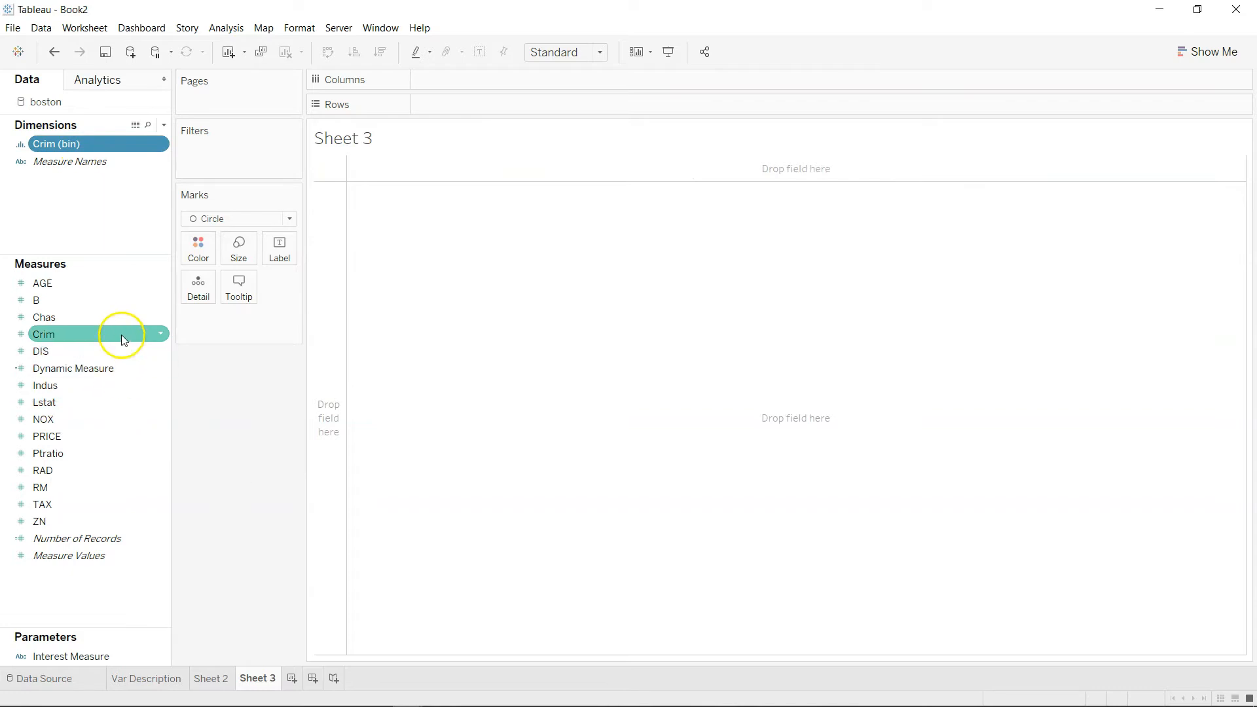
- Create a box-and-whisker plot from the Crim (bin) and PRICE fields
ctrl+click(123, 419)
ctrl+click(125, 433)
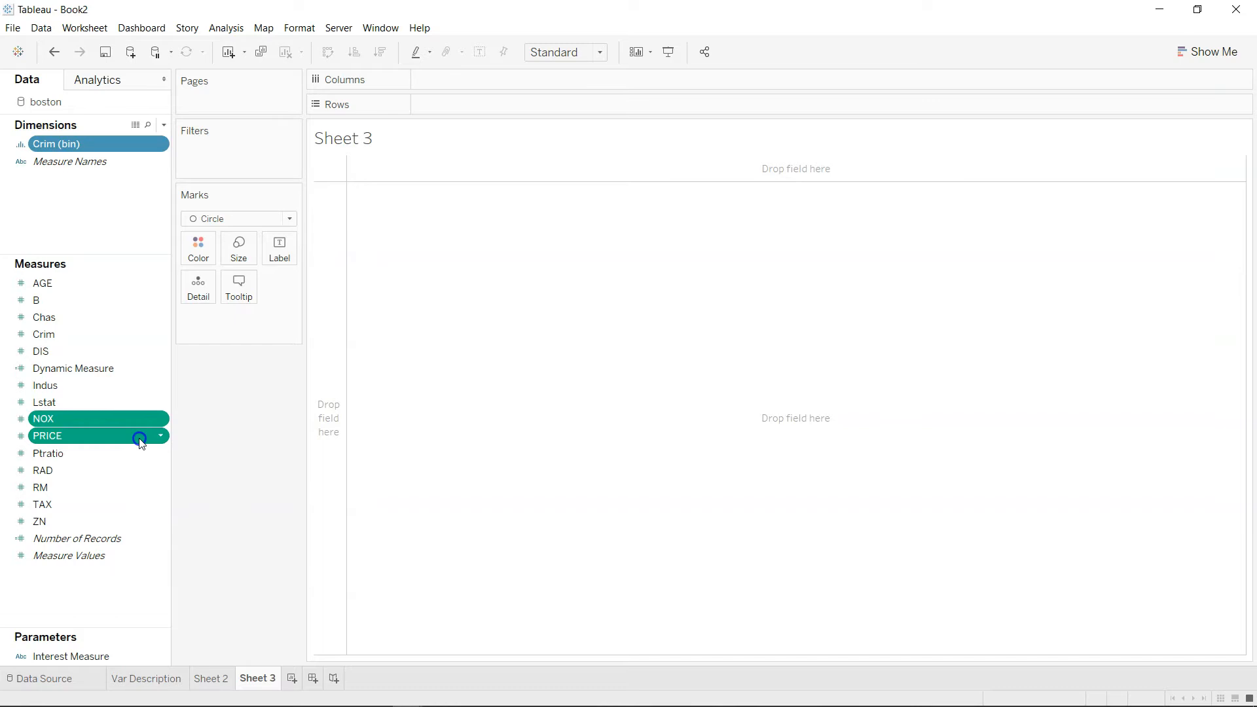
click(139, 436)
ctrl+click(116, 146)
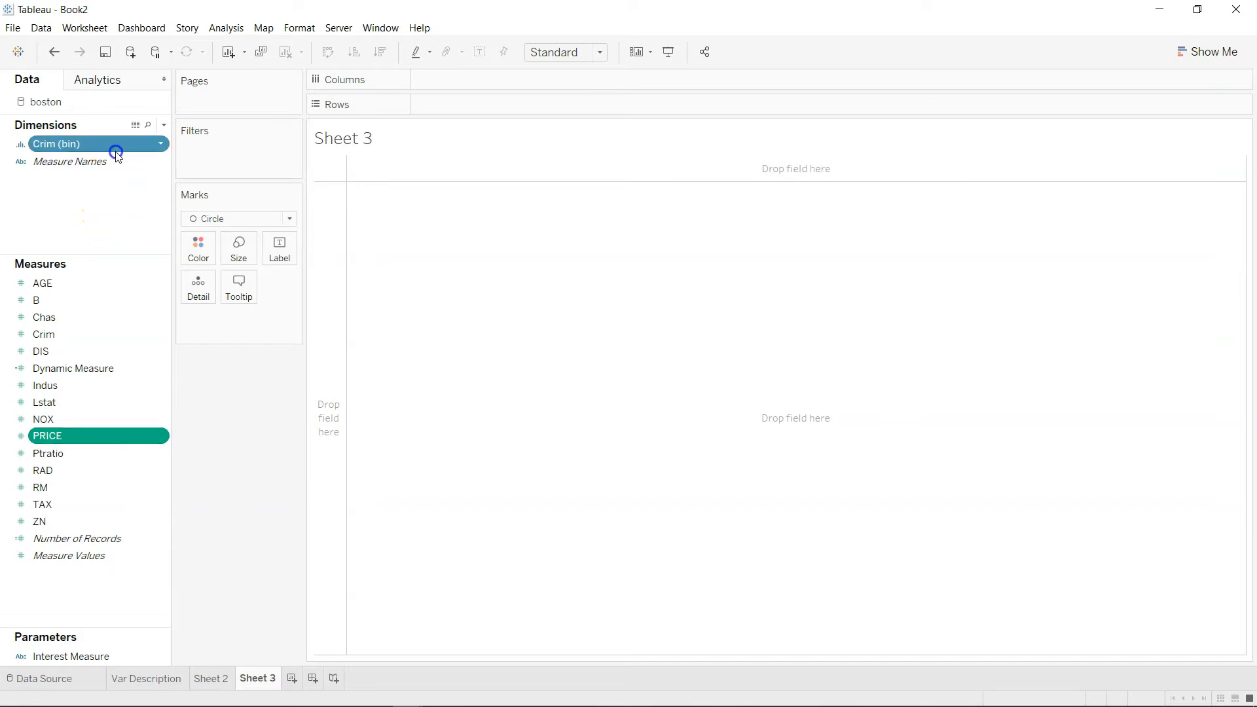
click(1205, 52)
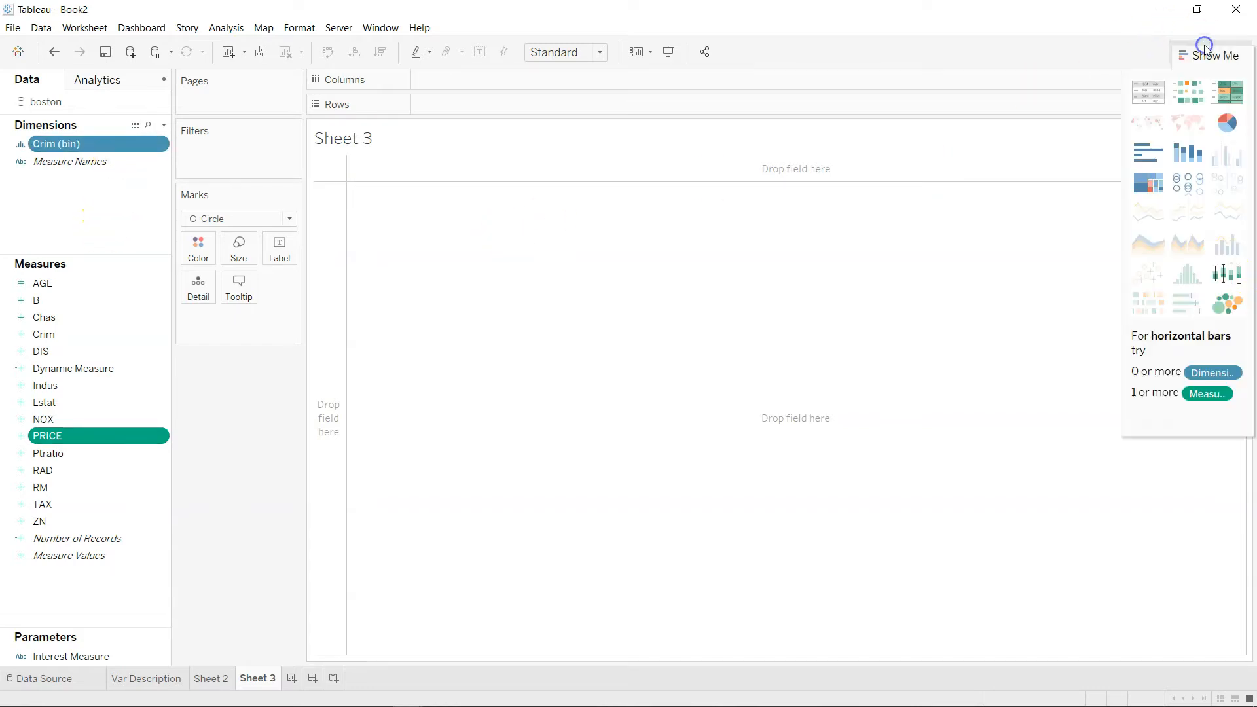
click(1224, 274)
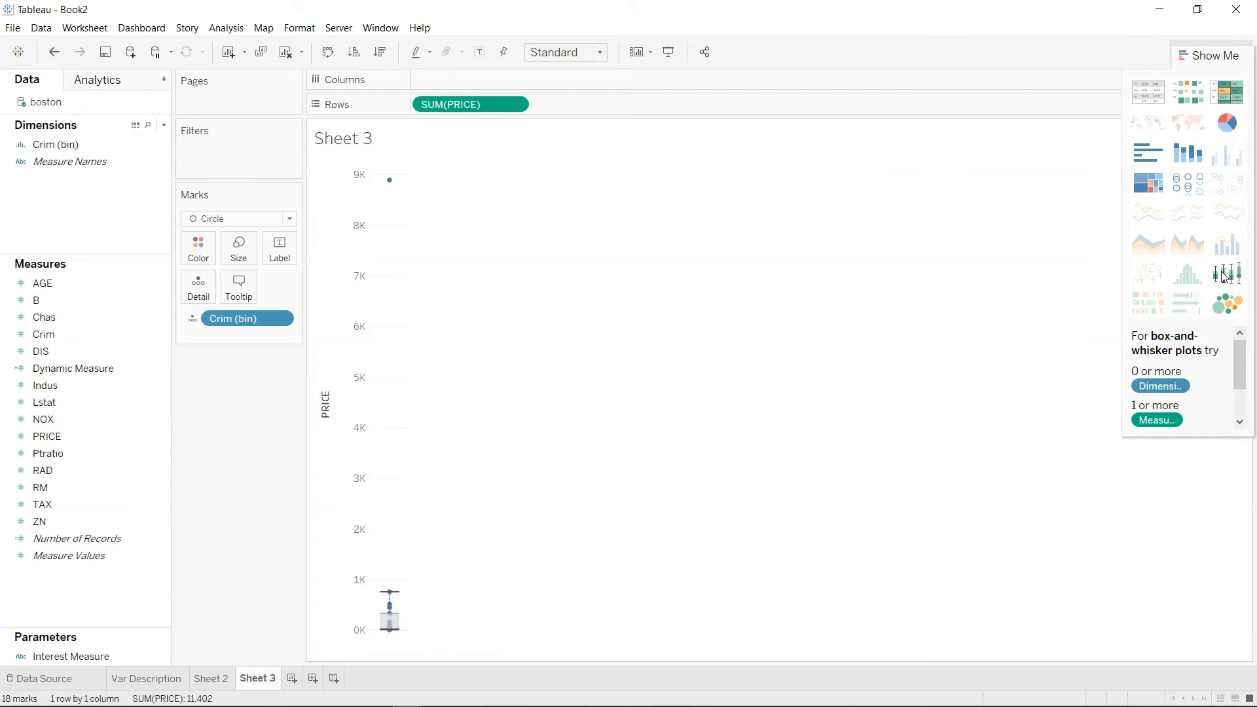
- Move Crim (bin) from the marks detail to columns and change PRICE on rows from a sum to a dimension
drag(238, 319, 466, 80)
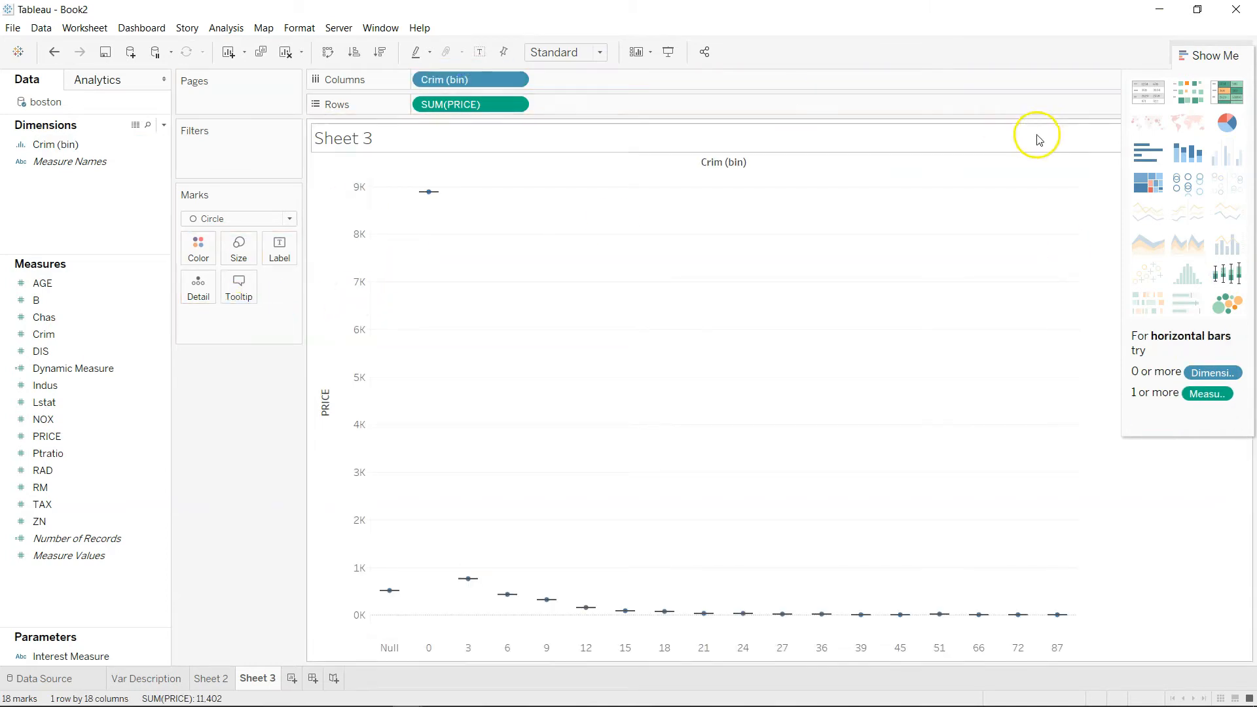
click(1215, 55)
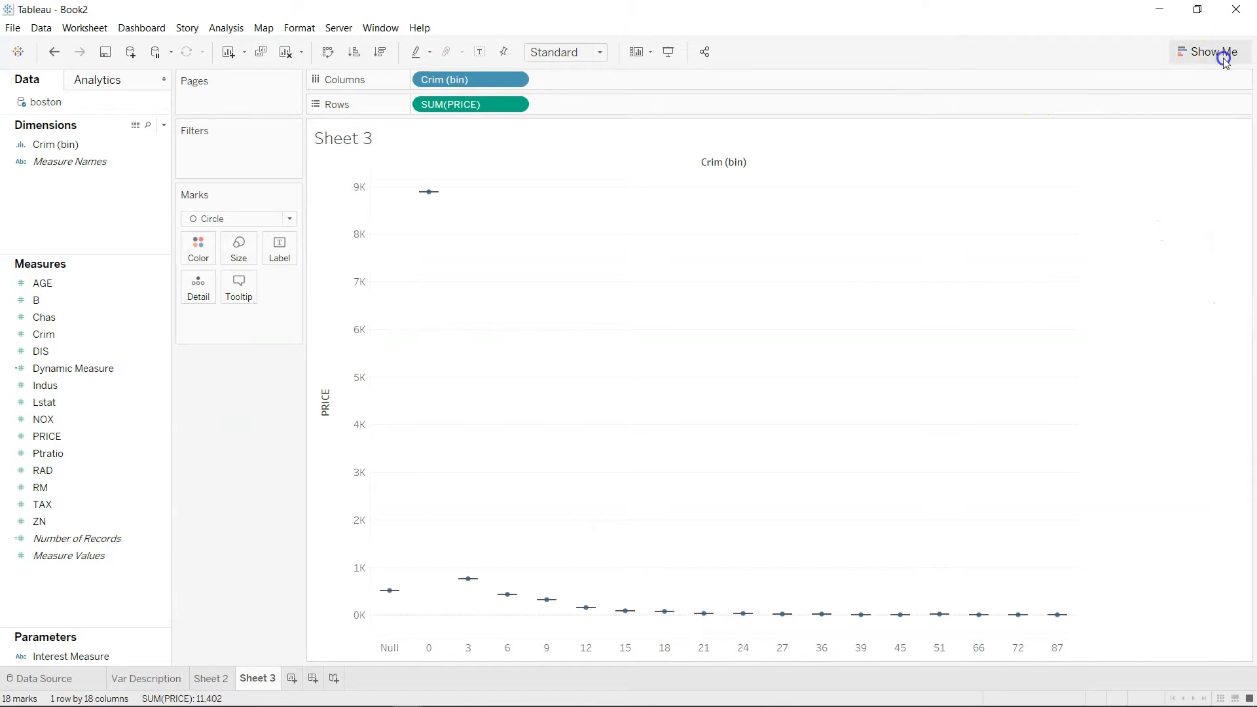
click(559, 227)
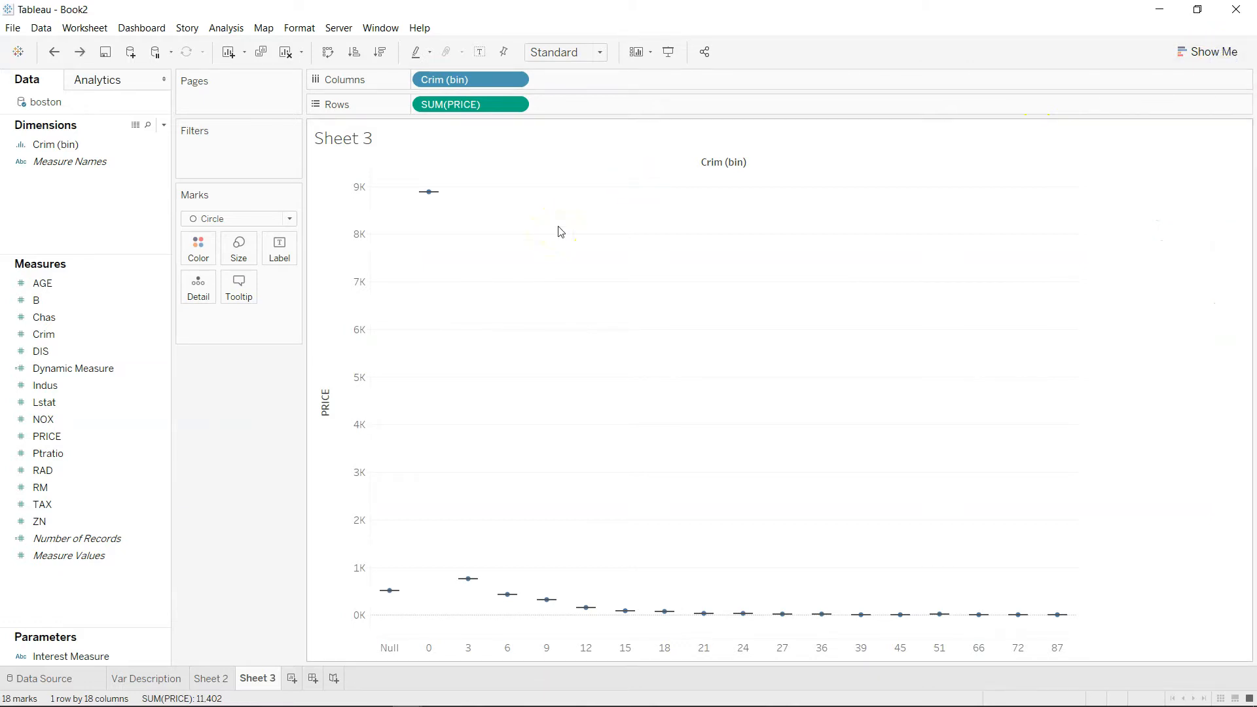
click(516, 105)
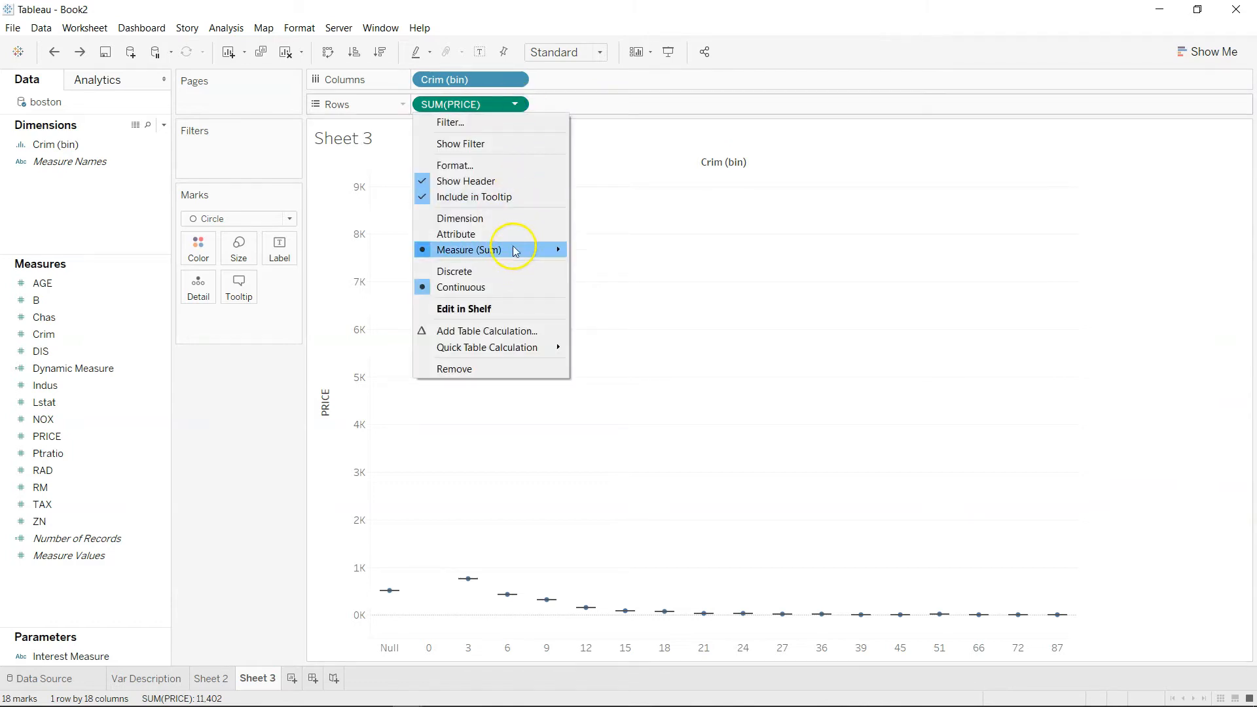
click(520, 219)
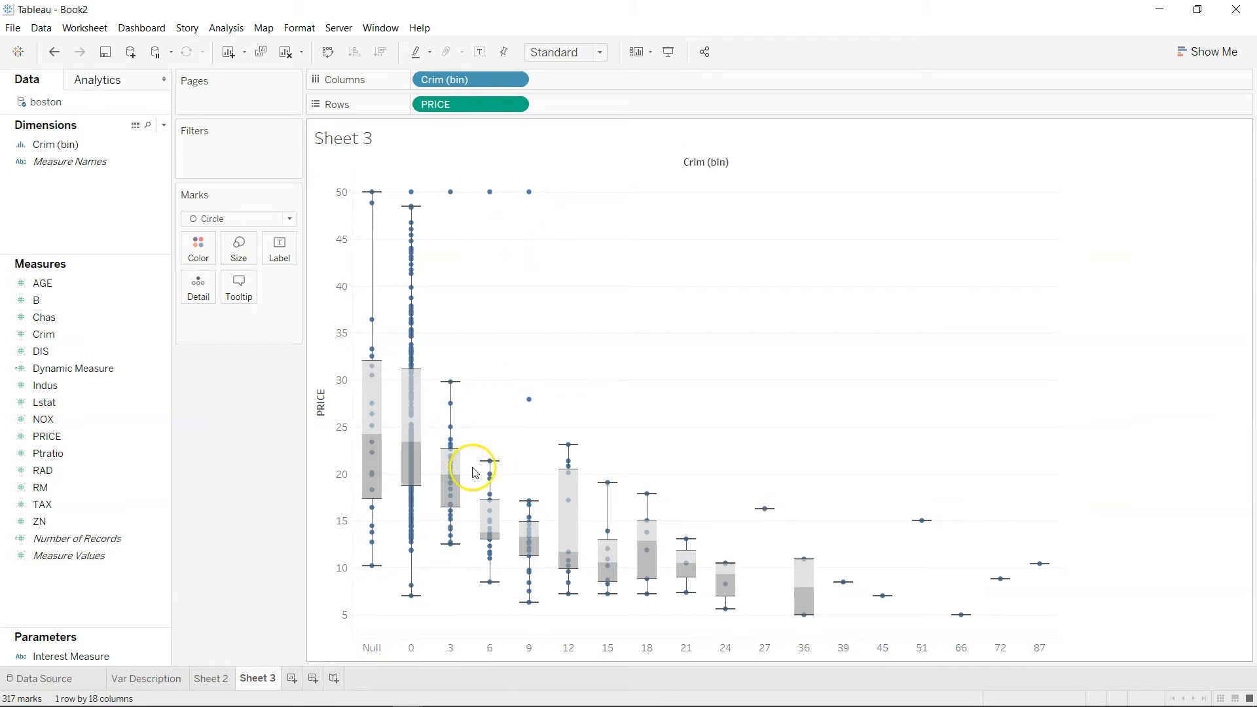
- Inspect the box plot statistics of the Null bin and review the measure aggregation options for PRICE
mouse_move(378, 487)
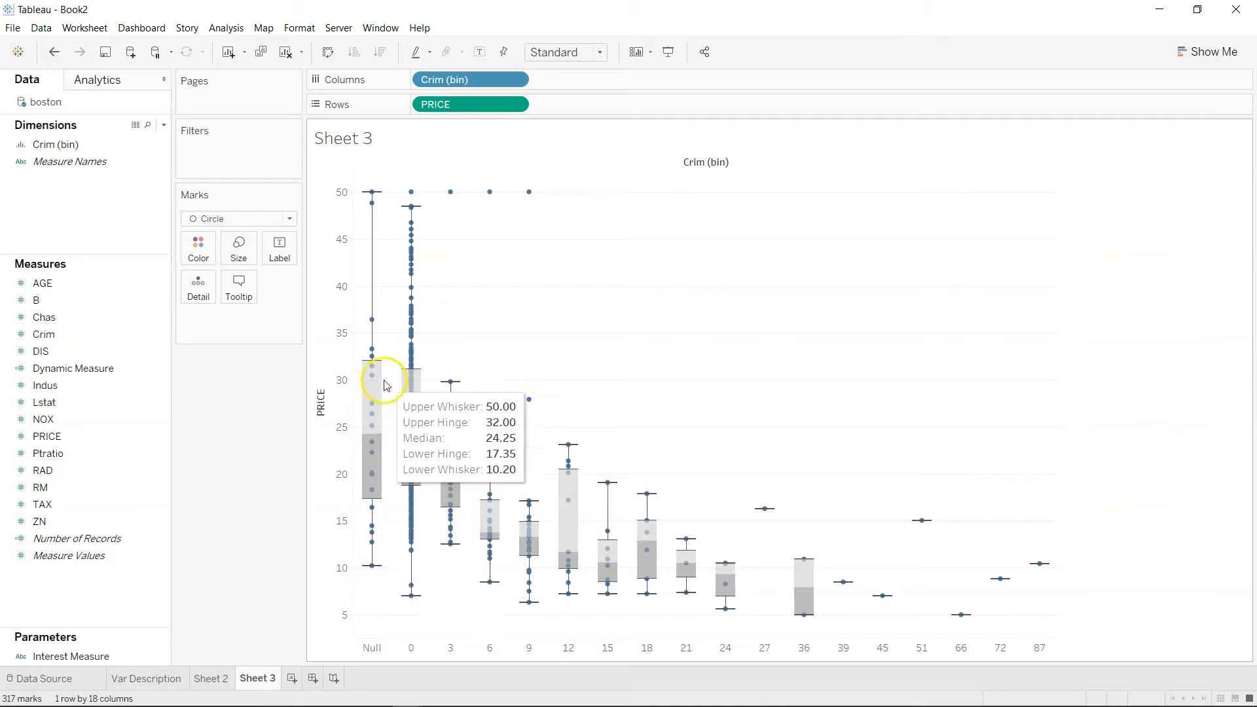
mouse_move(378, 361)
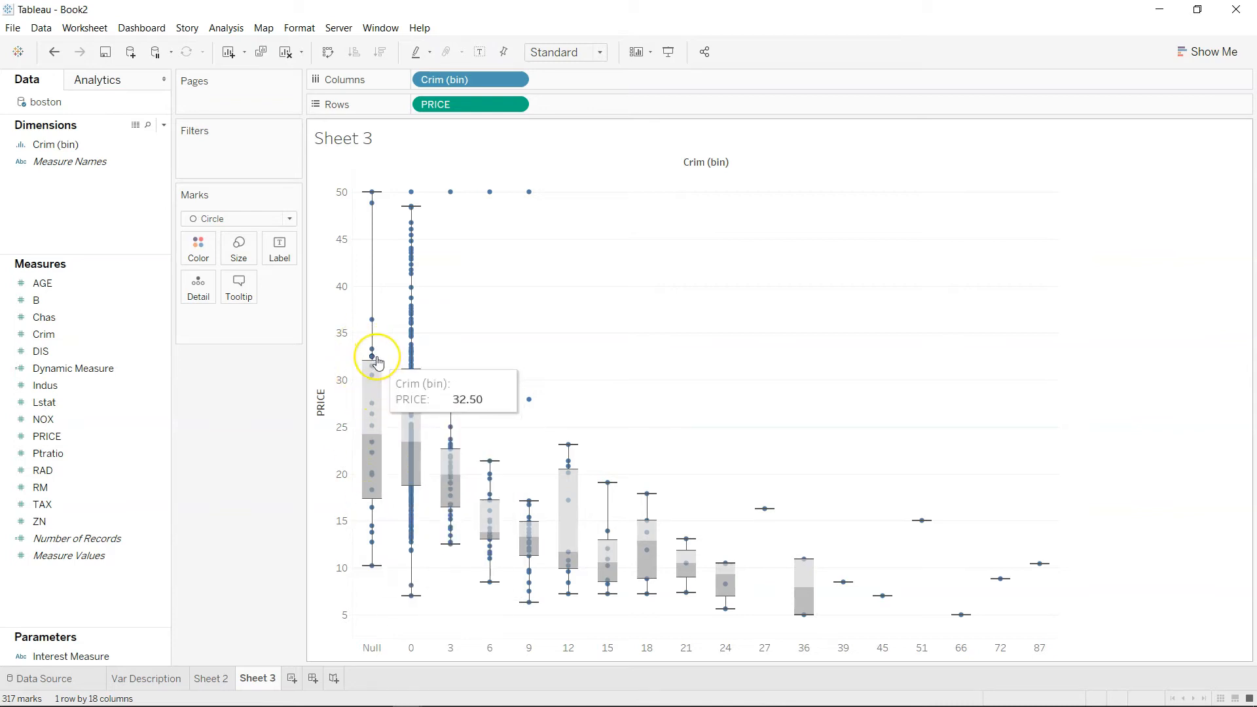
click(515, 104)
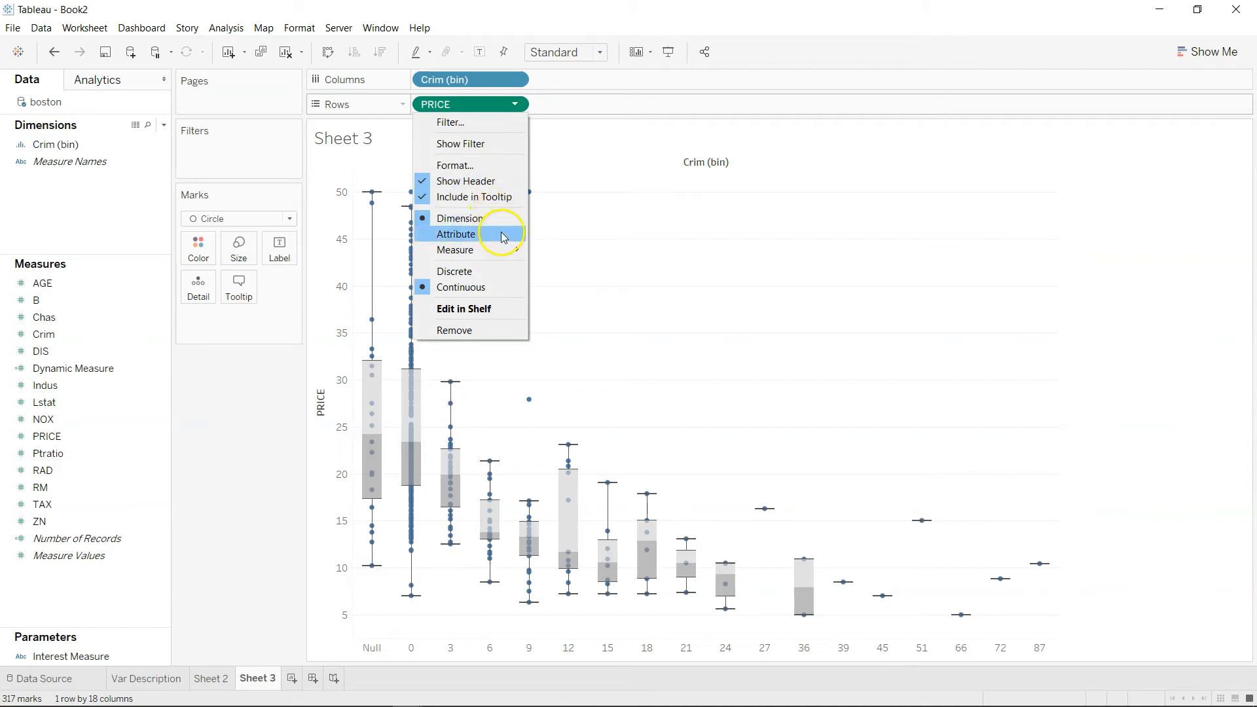
mouse_move(505, 251)
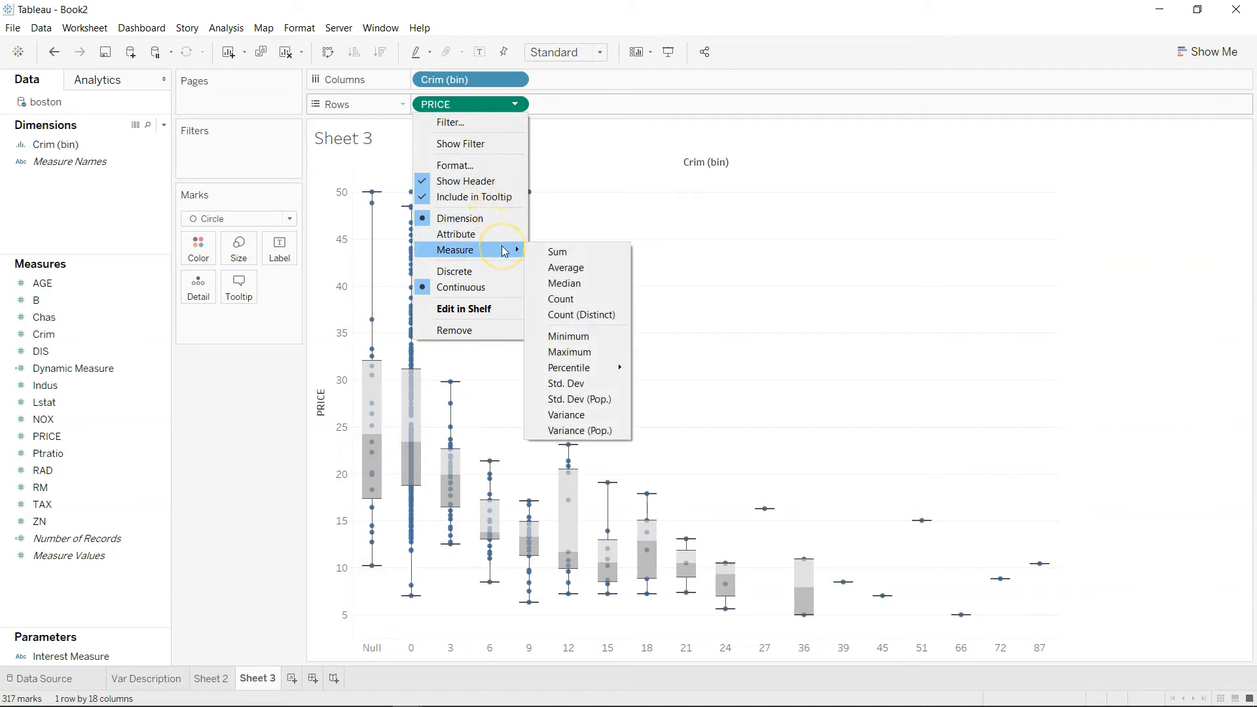
click(590, 177)
click(514, 107)
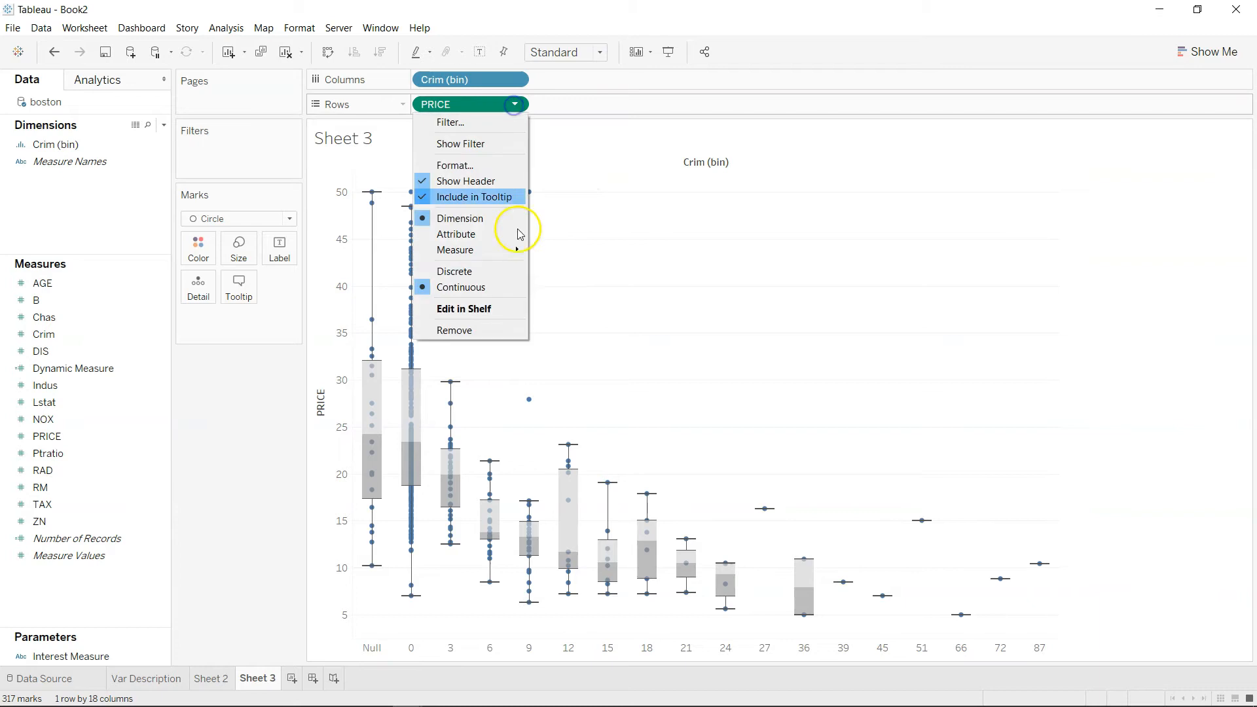
mouse_move(519, 251)
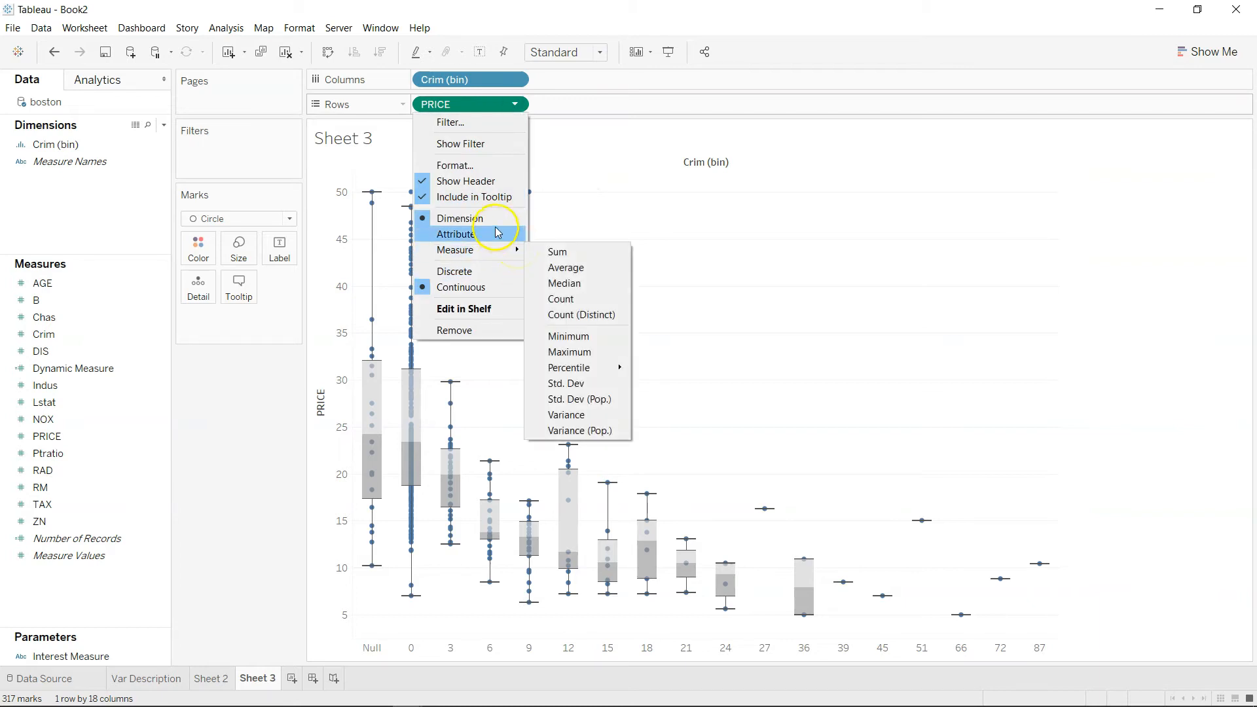
click(590, 152)
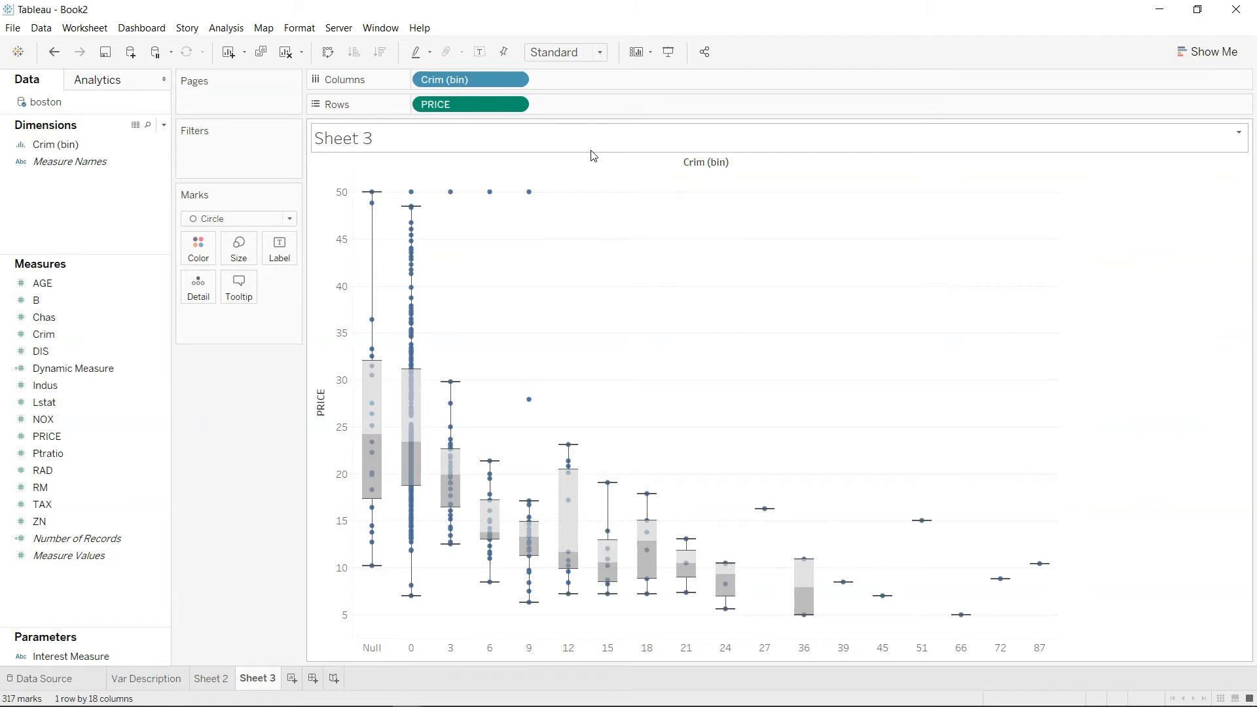
- Exclude the Null bin from the Crim (bin) box plot
mouse_move(383, 443)
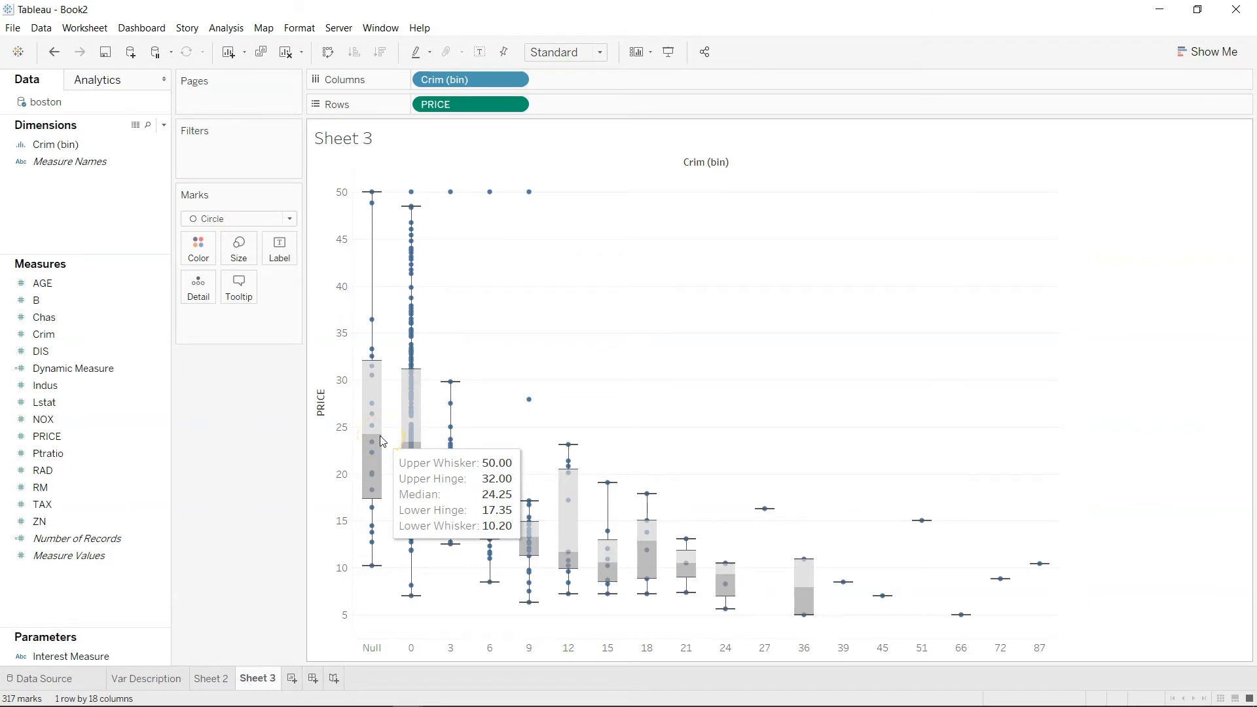
right_click(373, 650)
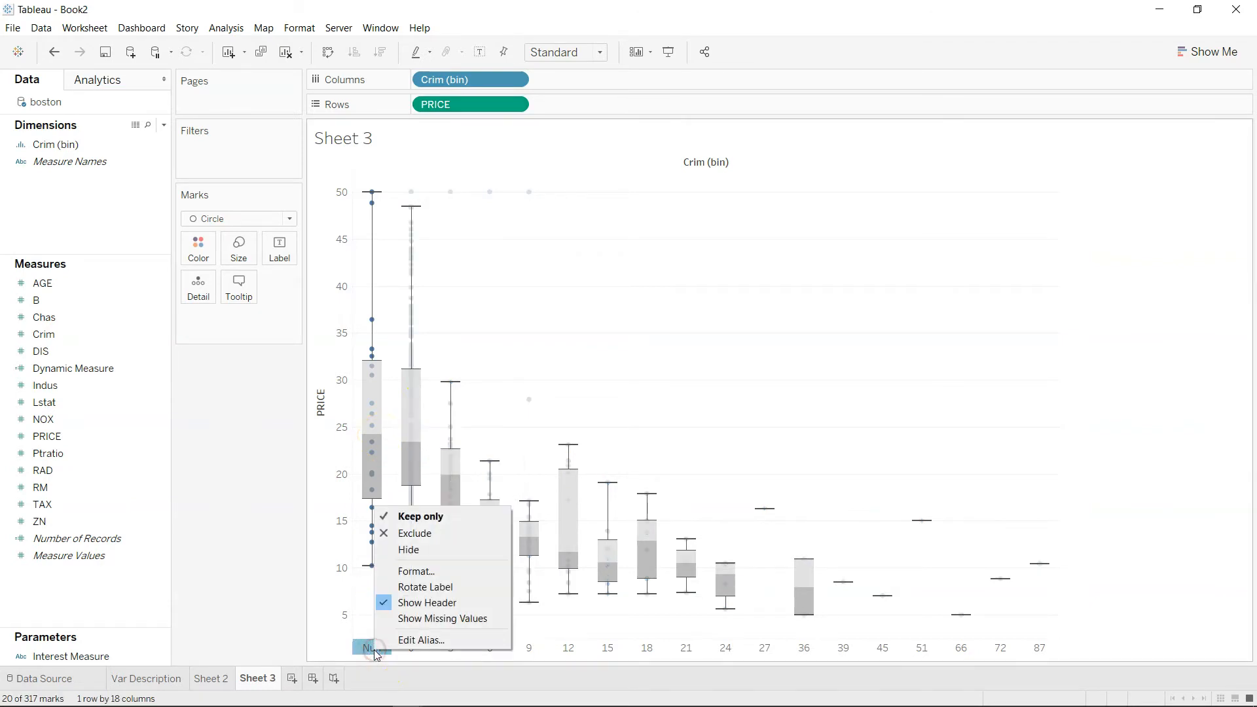
click(430, 537)
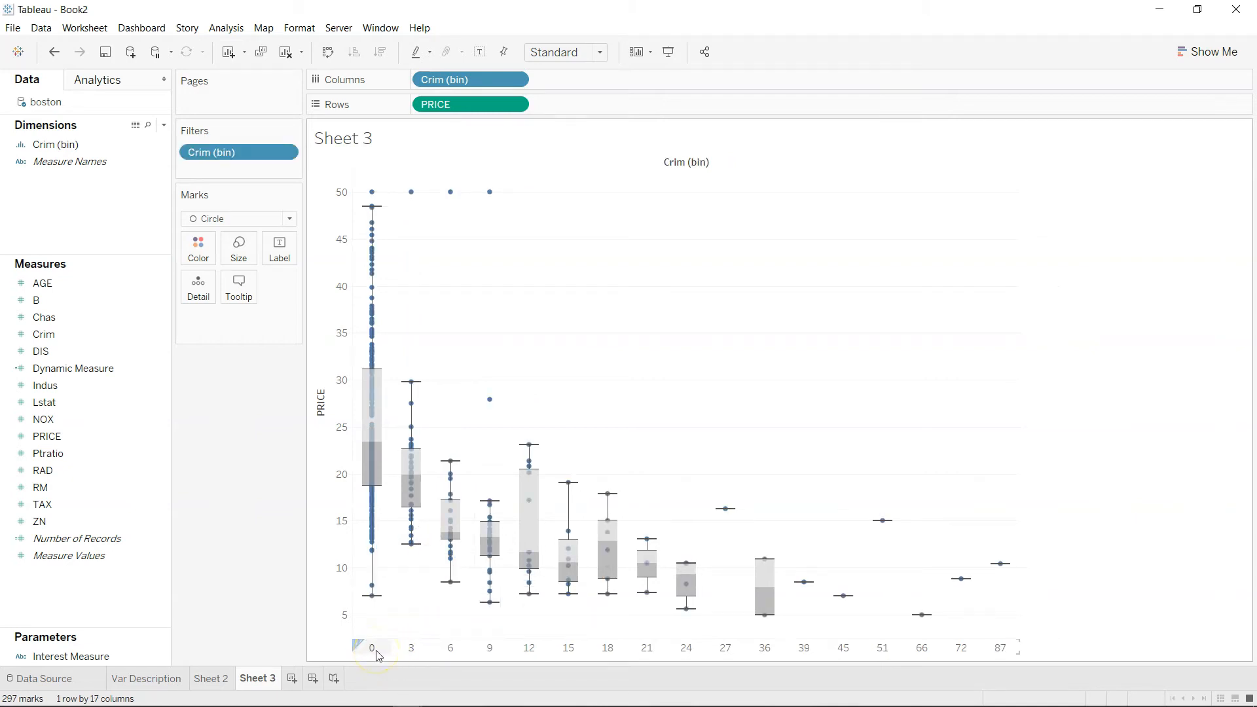
- Examine the hinges, whiskers and individual PRICE points of the boxes for bins 0, 3 and 9
mouse_move(377, 449)
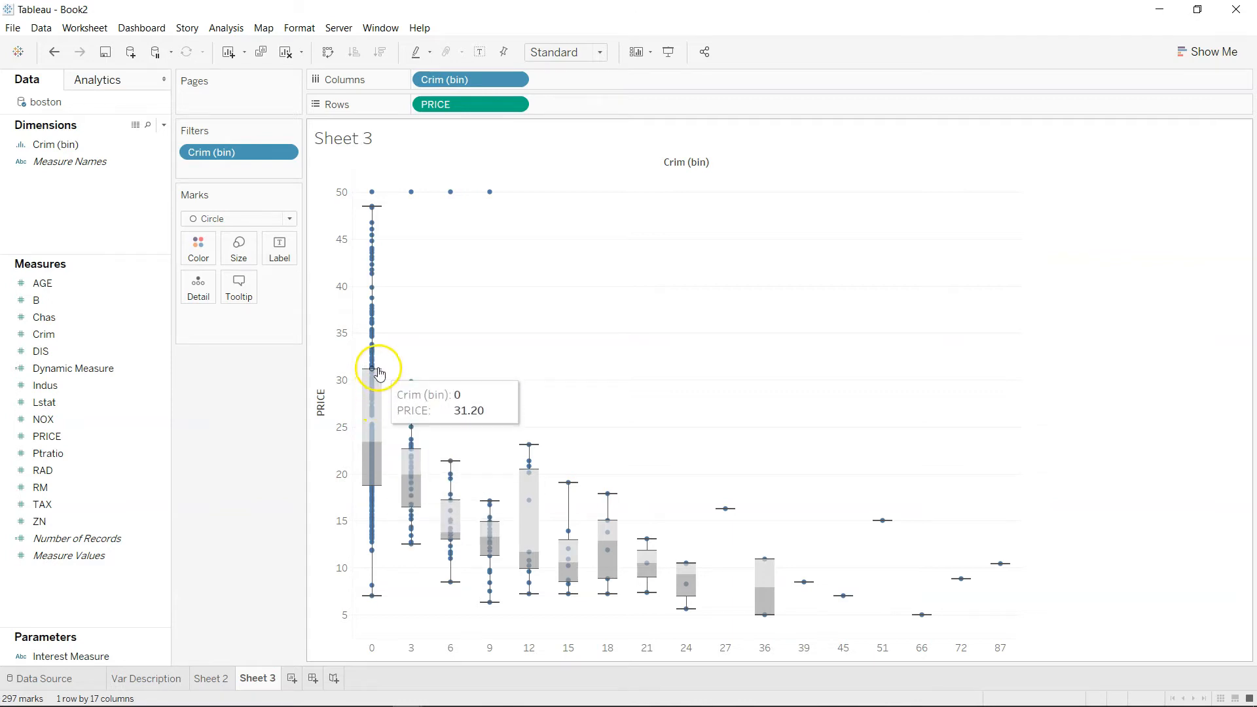
mouse_move(381, 378)
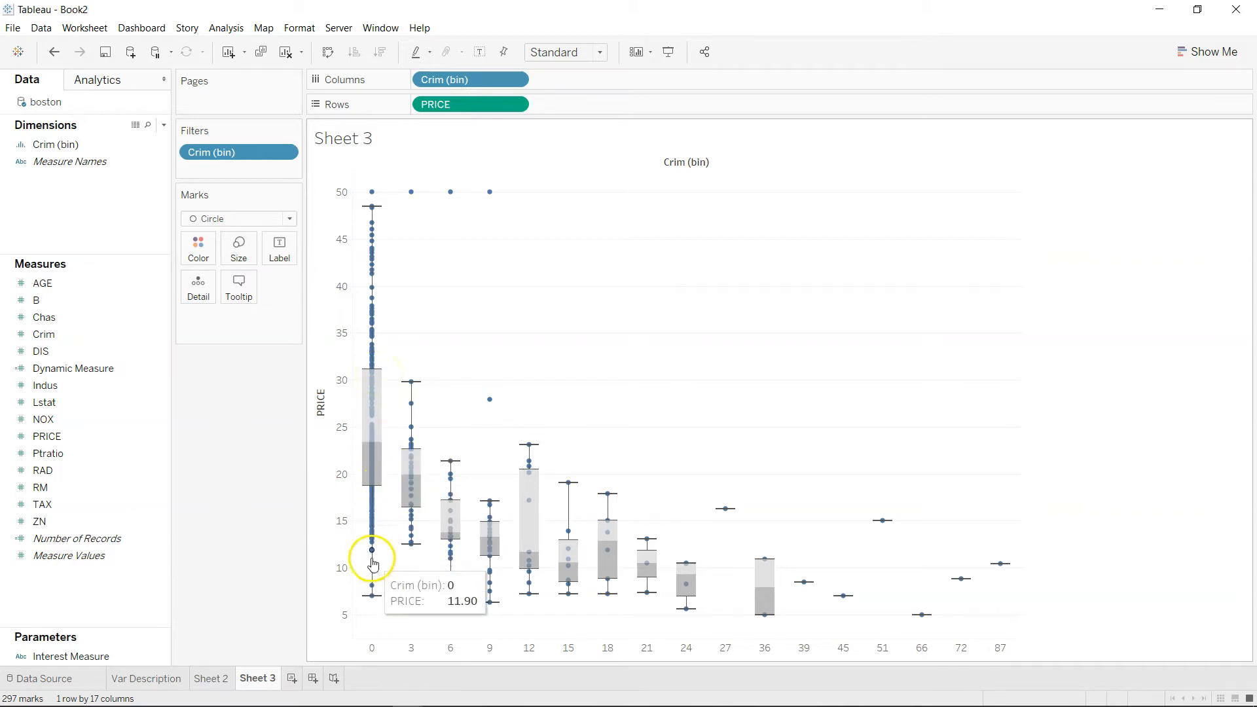
mouse_move(383, 601)
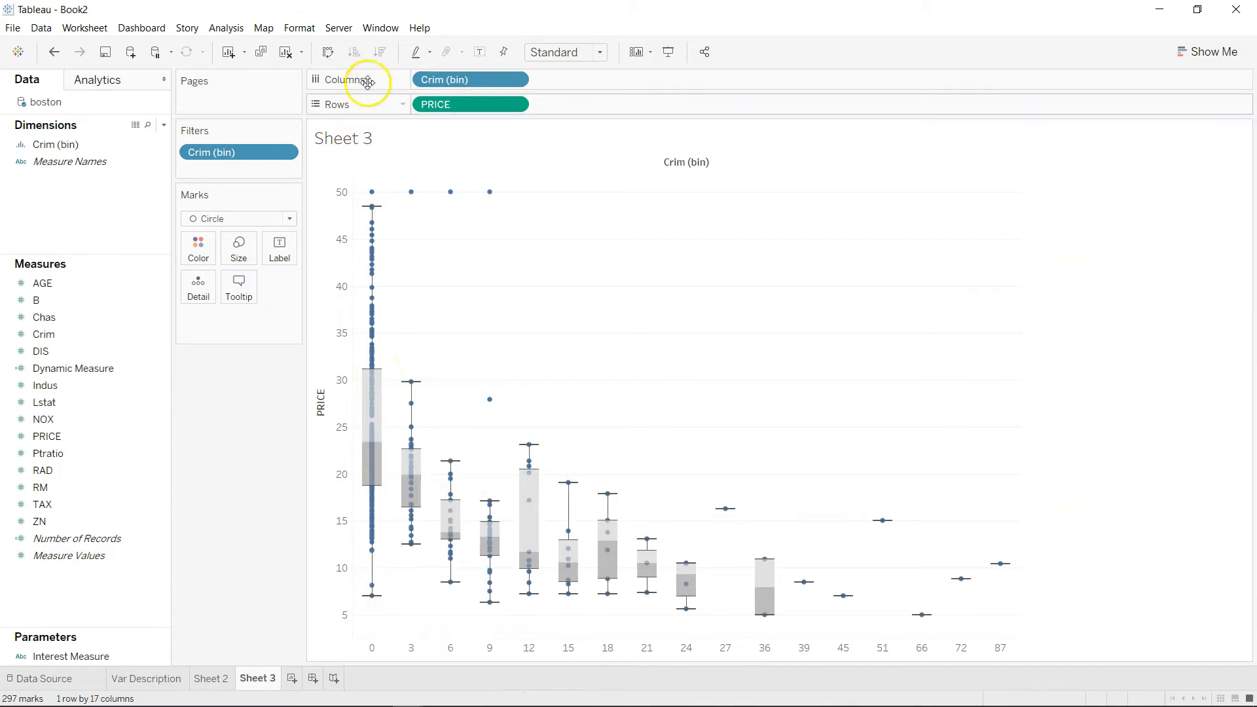
mouse_move(375, 214)
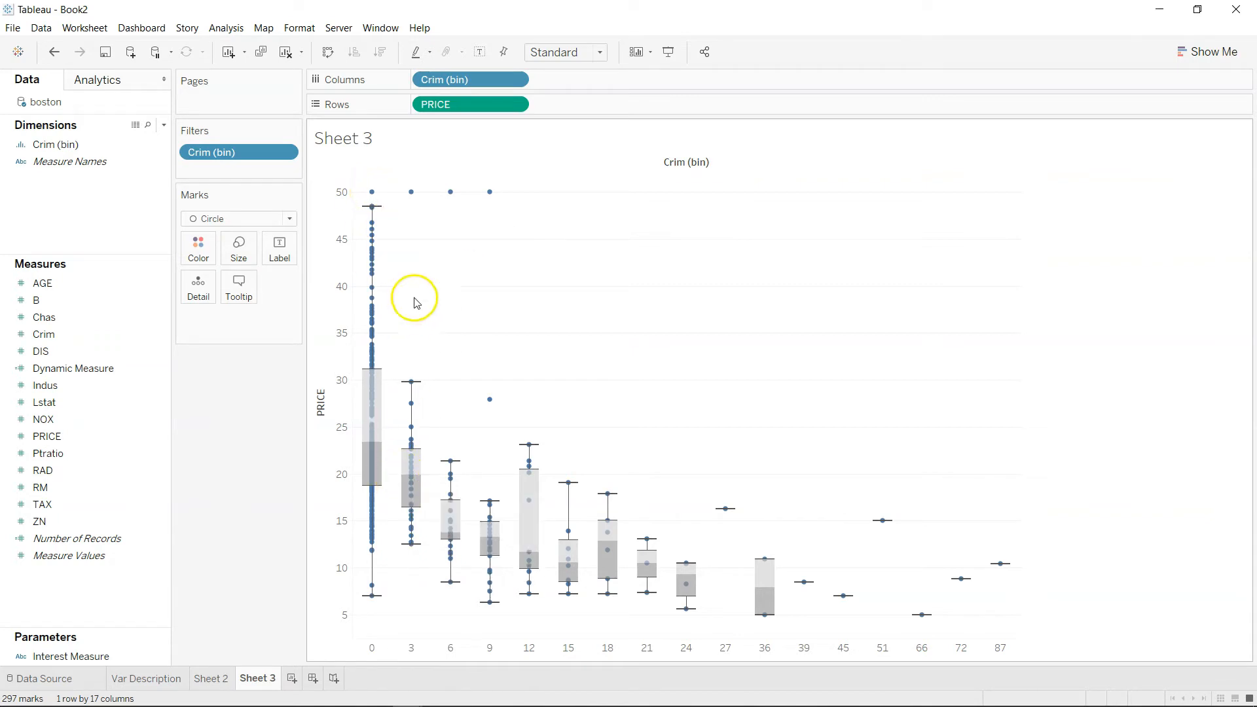
mouse_move(416, 497)
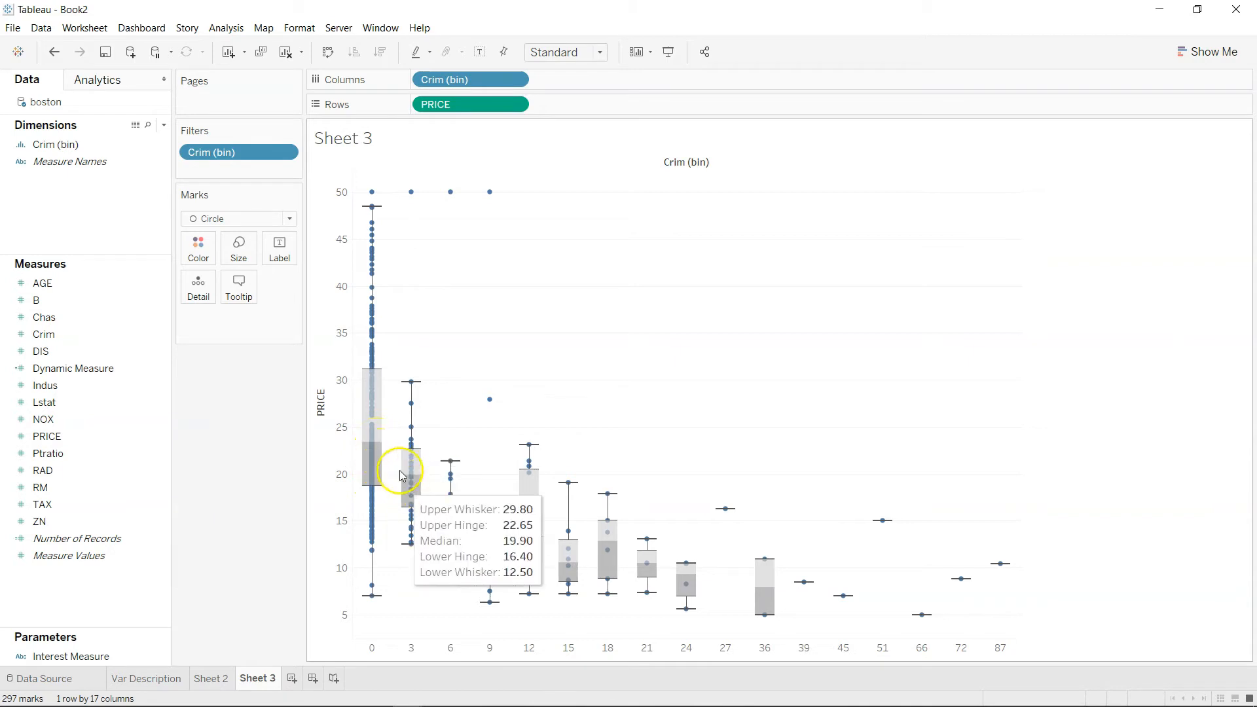
mouse_move(484, 504)
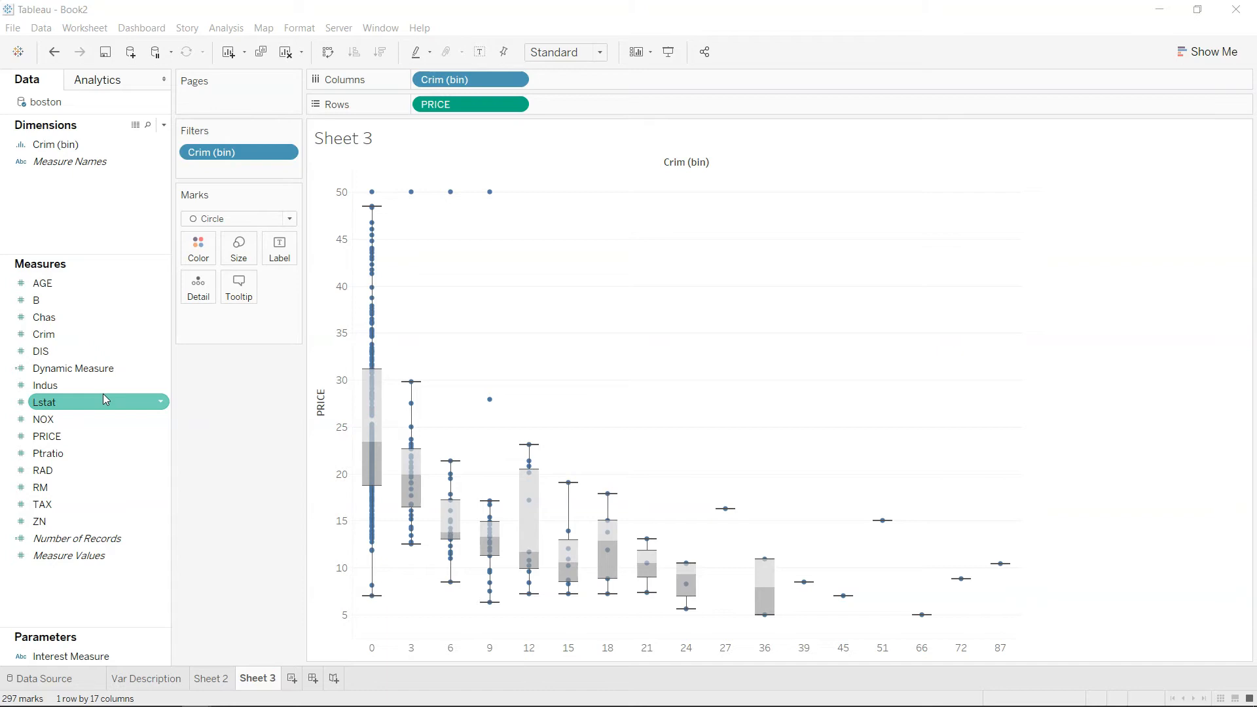
- Check the variable definitions on the Var Description sheet and return to Sheet 3
click(124, 407)
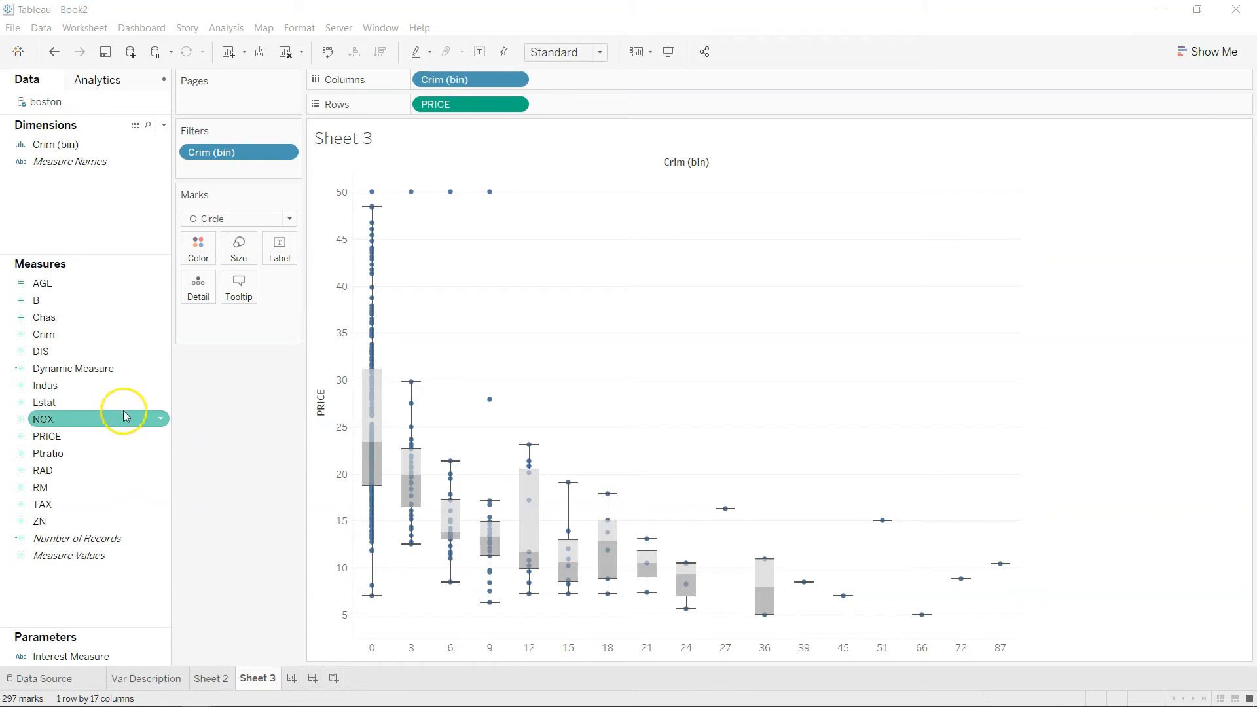
click(154, 678)
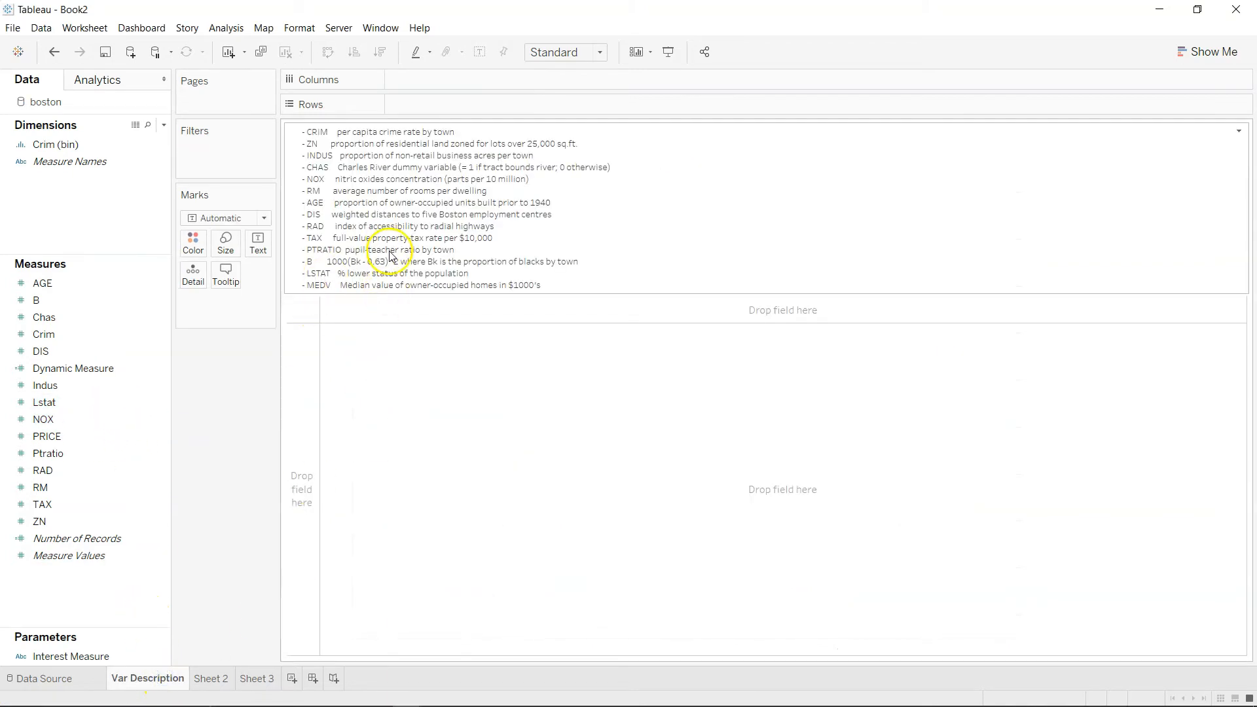
click(258, 678)
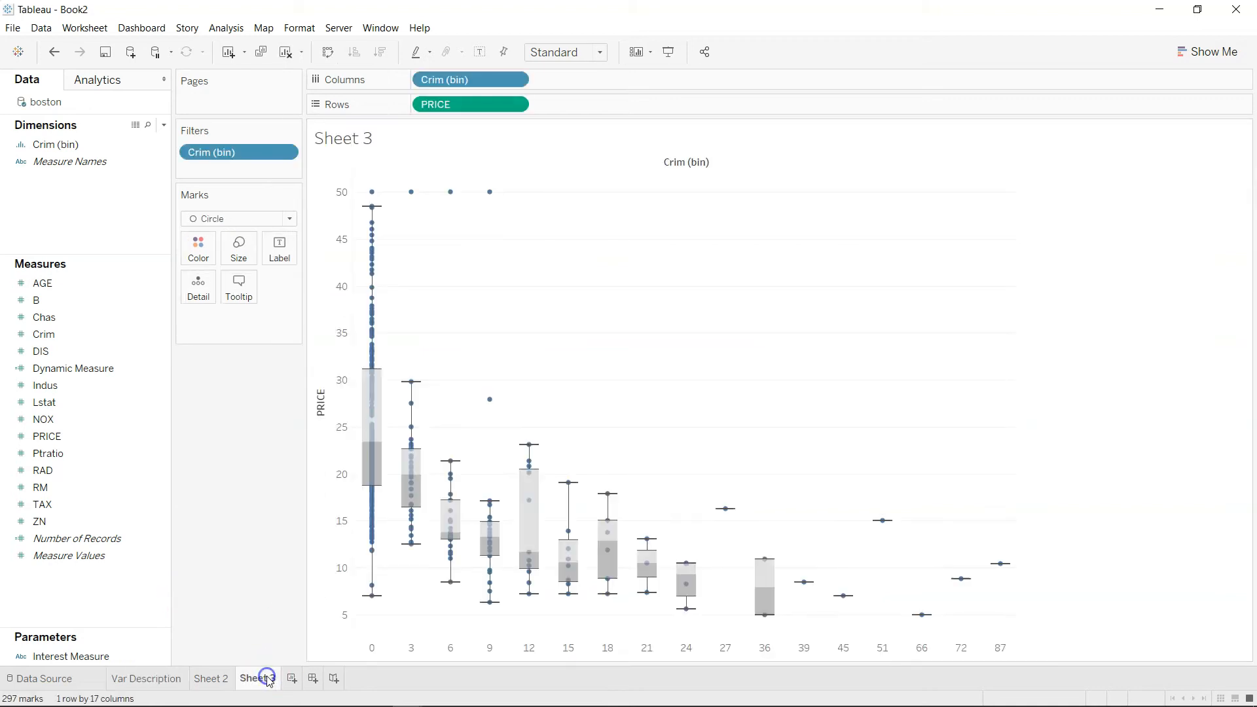
- Add a new worksheet and build a bar chart with Measure Names on columns and Measure Values on rows
click(292, 679)
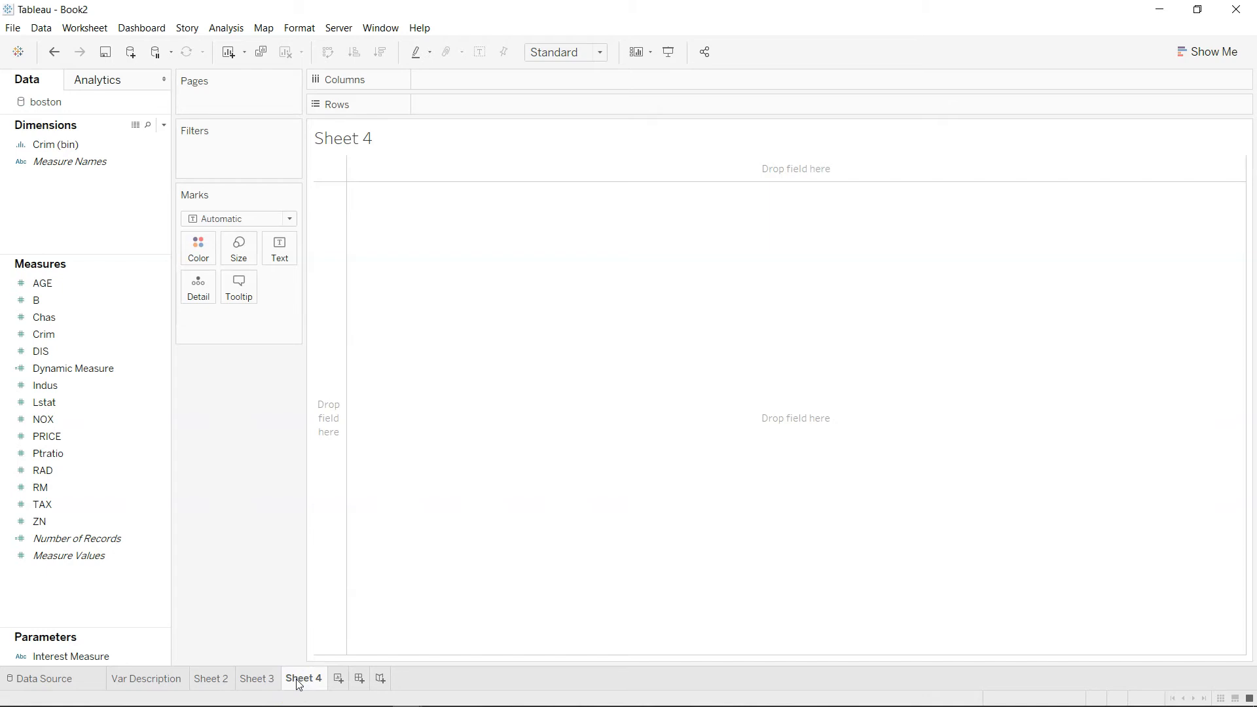
click(135, 553)
click(112, 369)
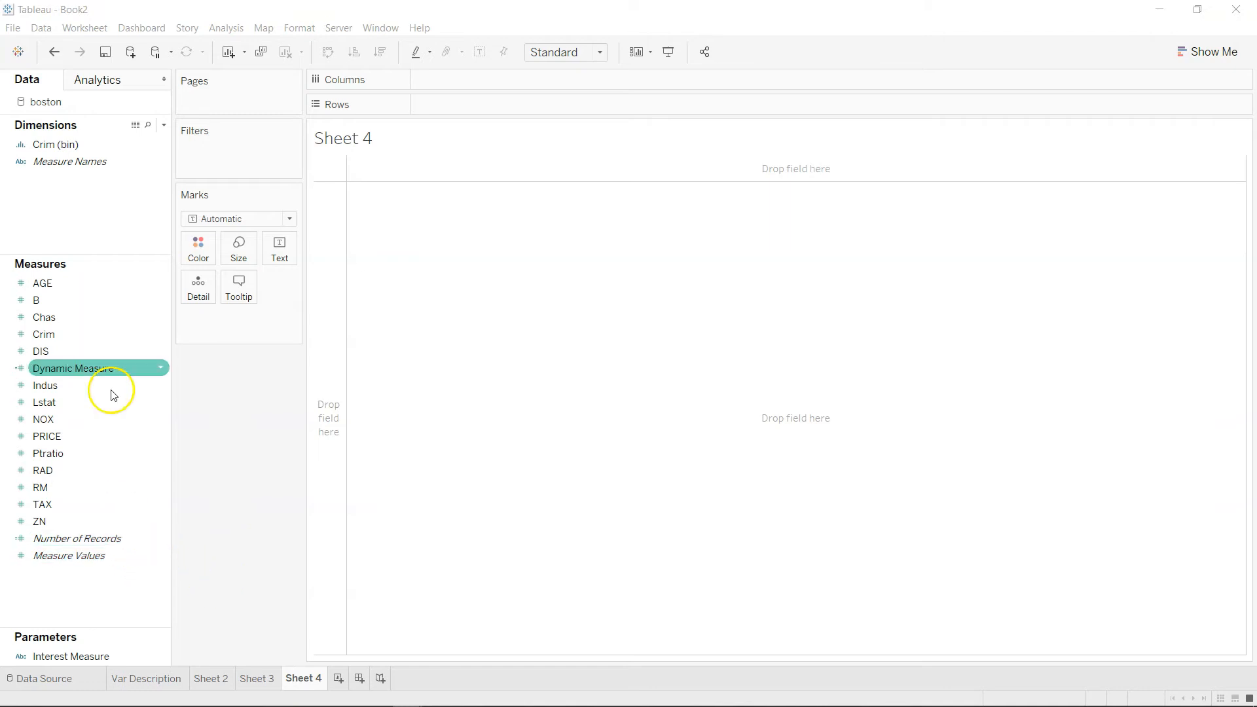
drag(99, 161, 509, 82)
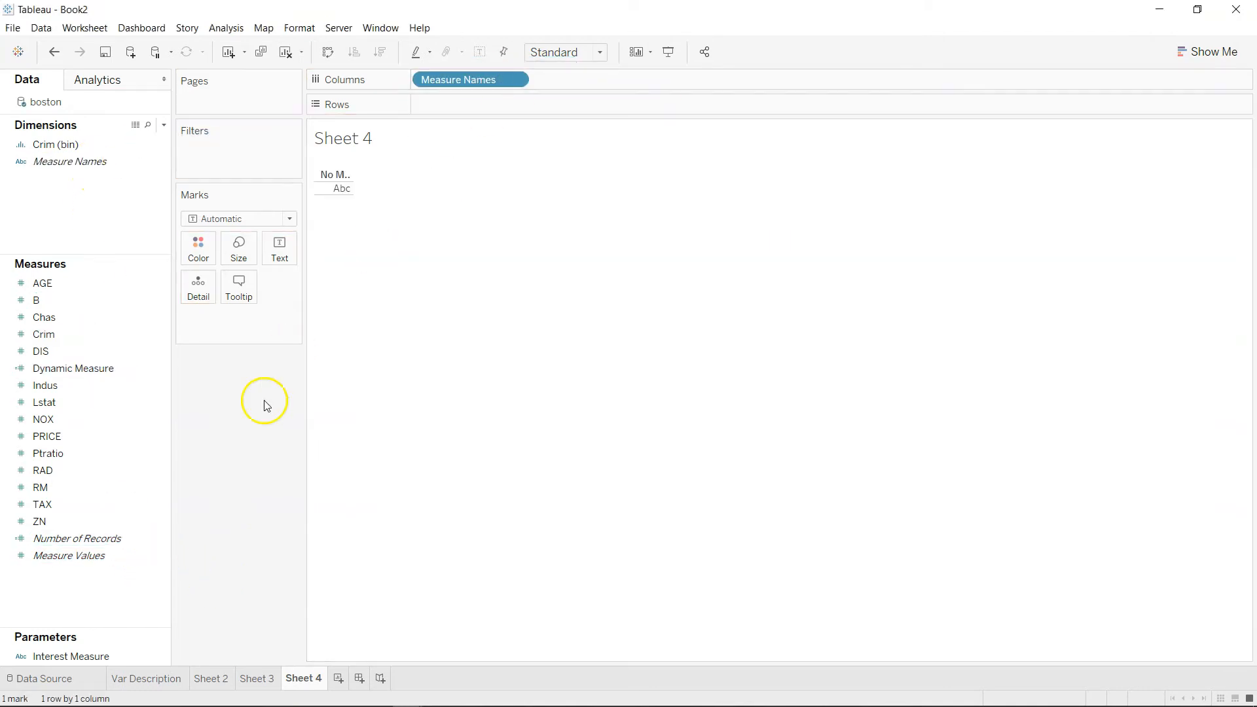
drag(105, 557, 488, 104)
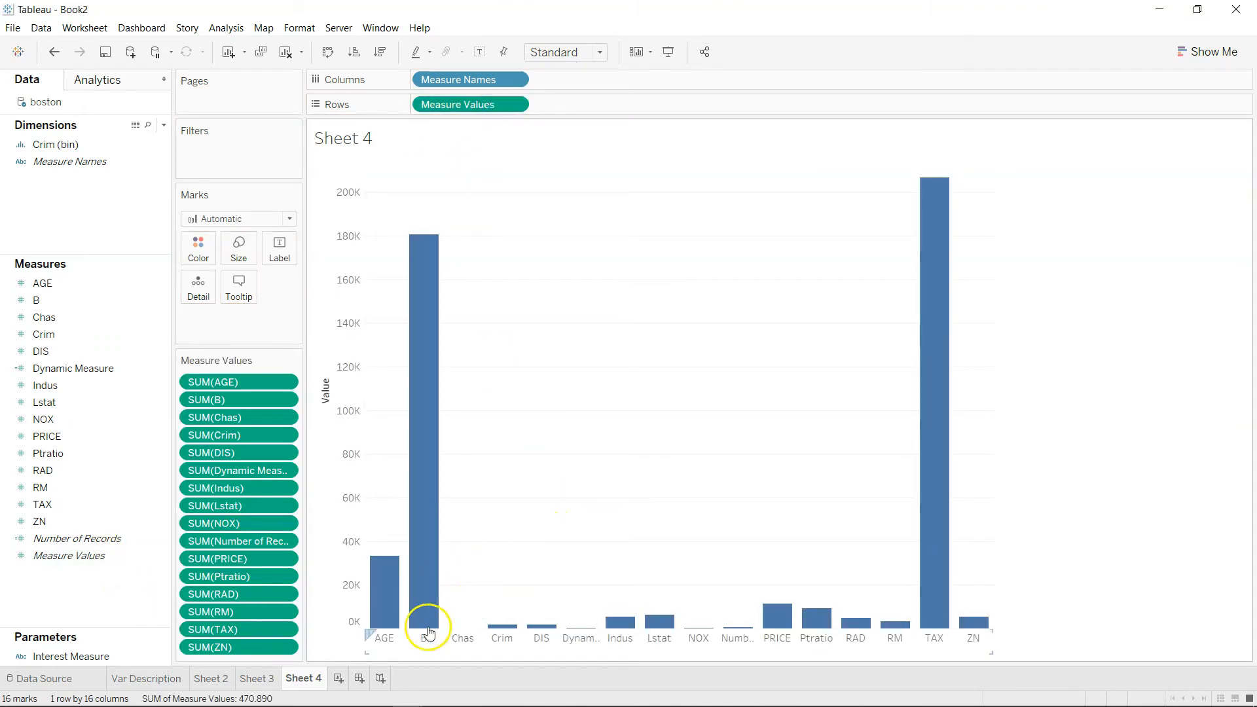
- Convert the bar chart of all measures into a text table
mouse_move(934, 623)
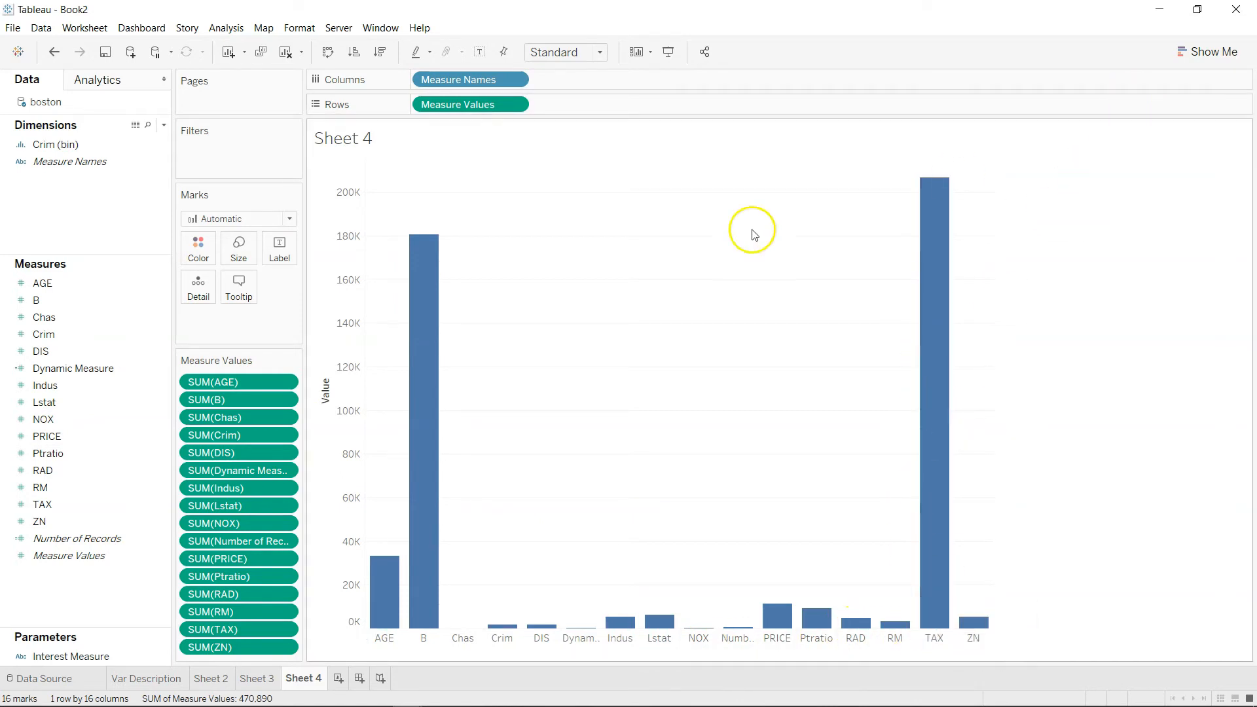
click(1193, 44)
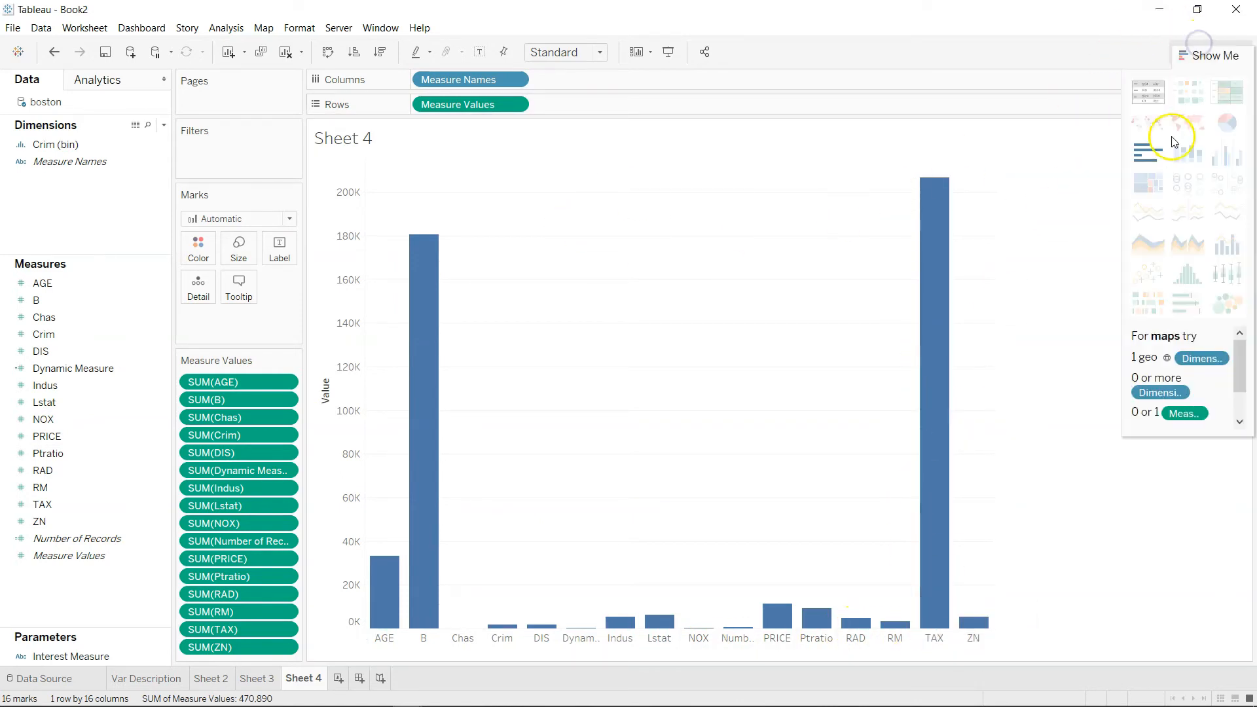
click(1154, 107)
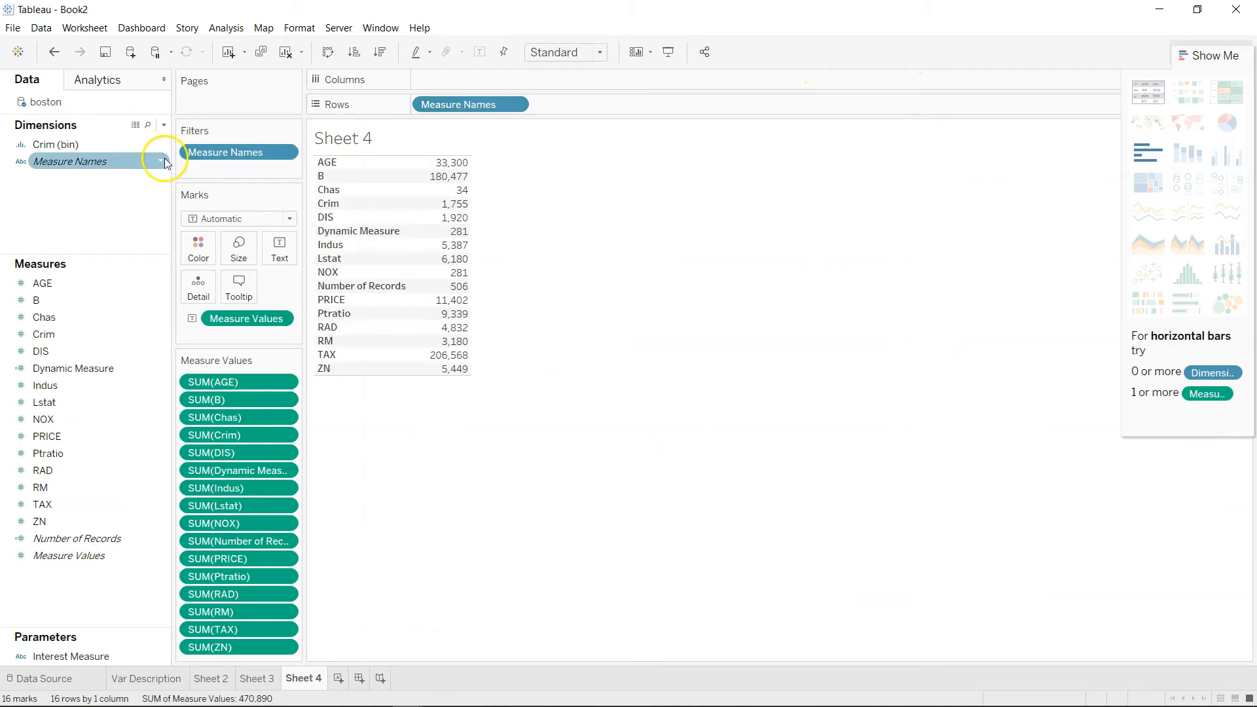
- Swap rows and columns so the text table lists all measures across columns
click(1224, 52)
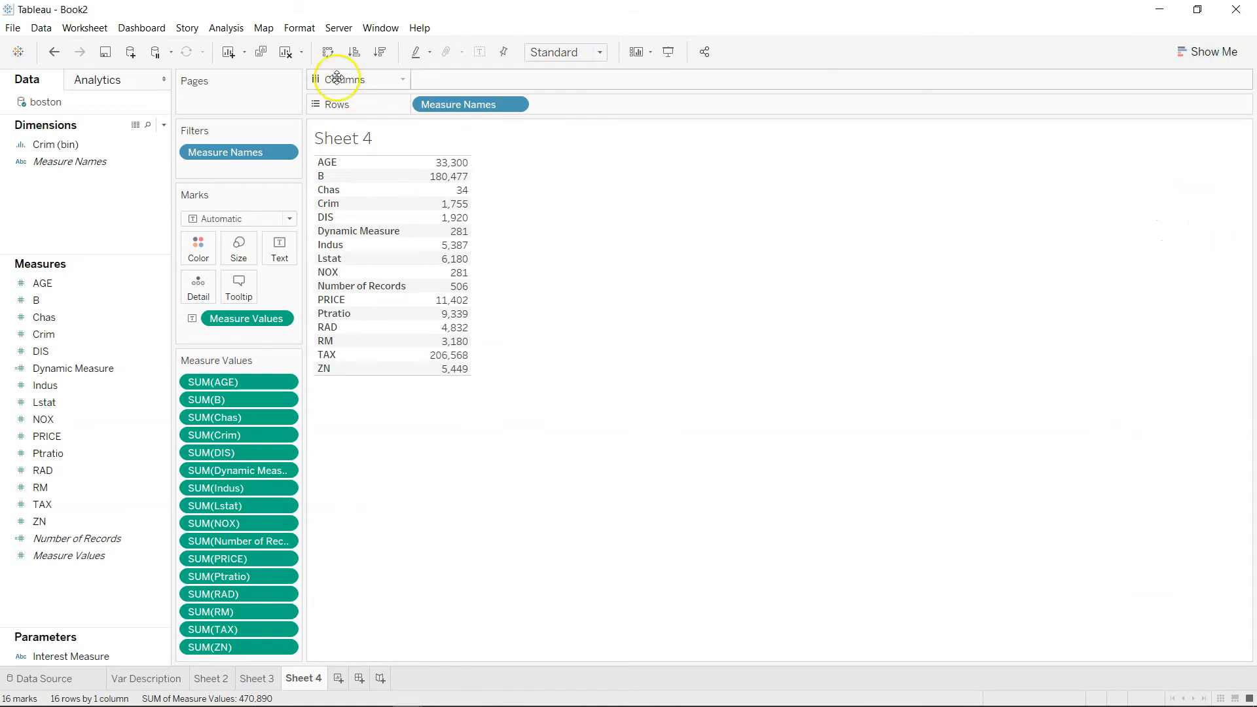
click(328, 54)
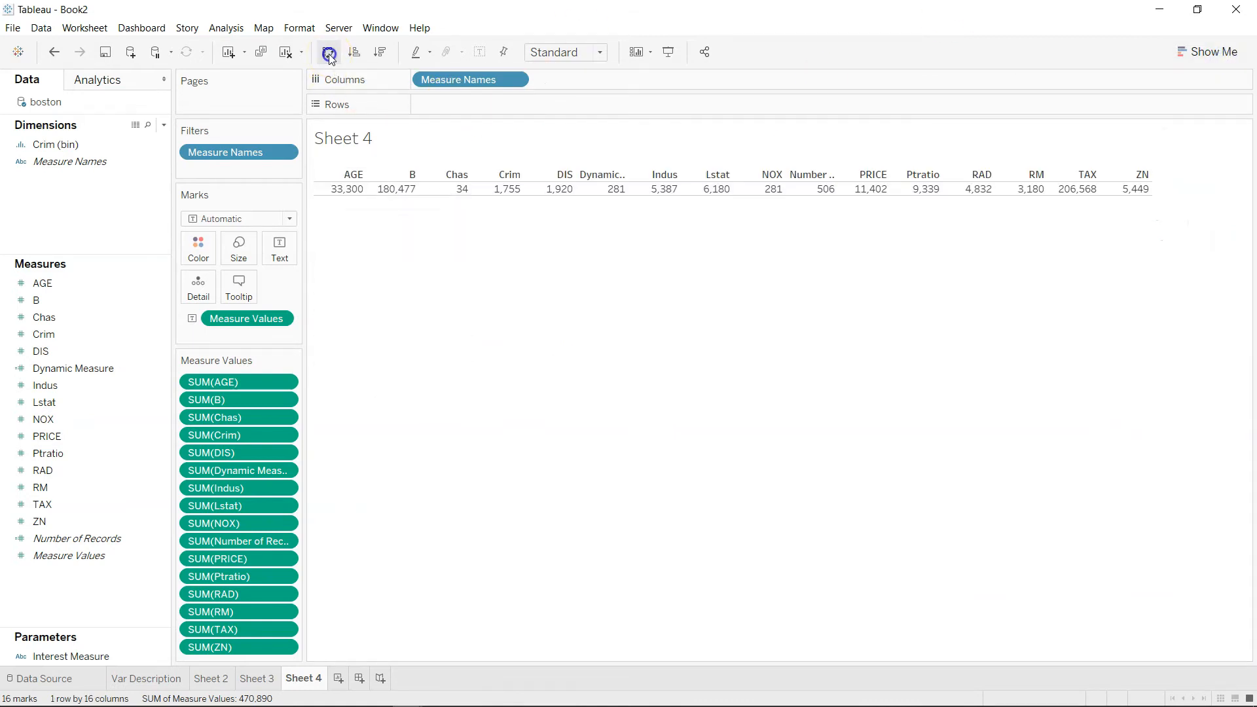
mouse_move(499, 188)
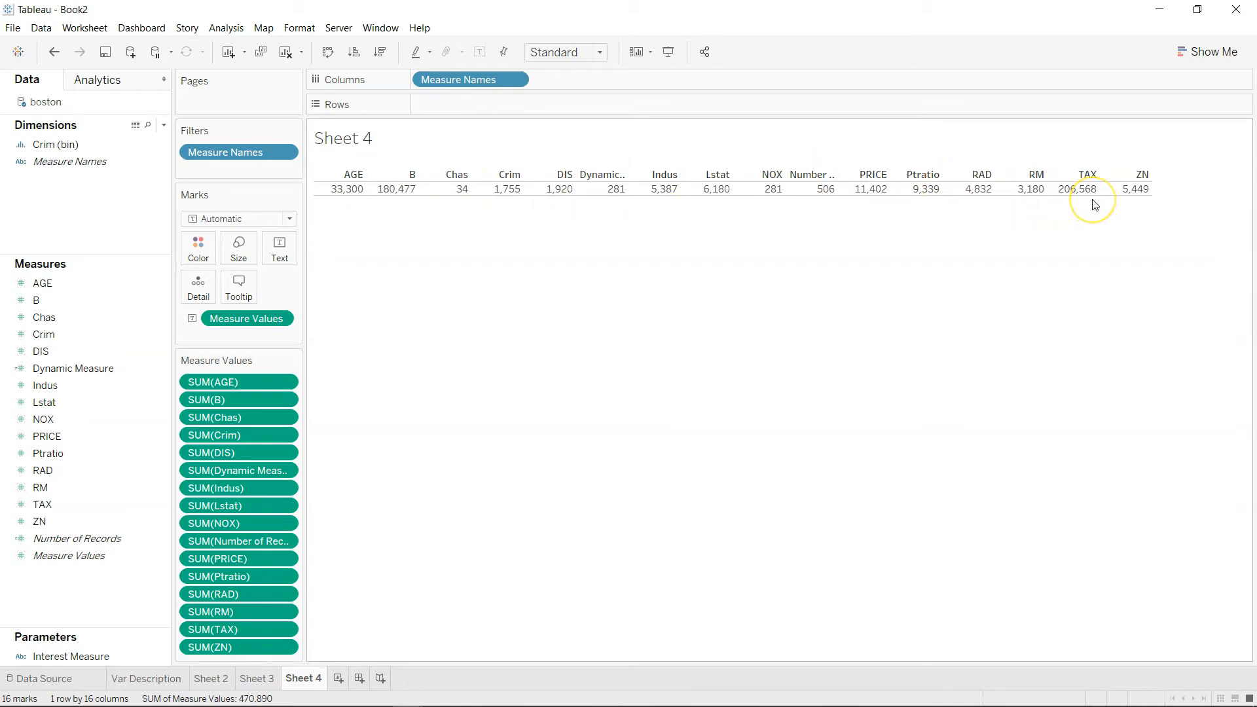
click(775, 189)
click(449, 395)
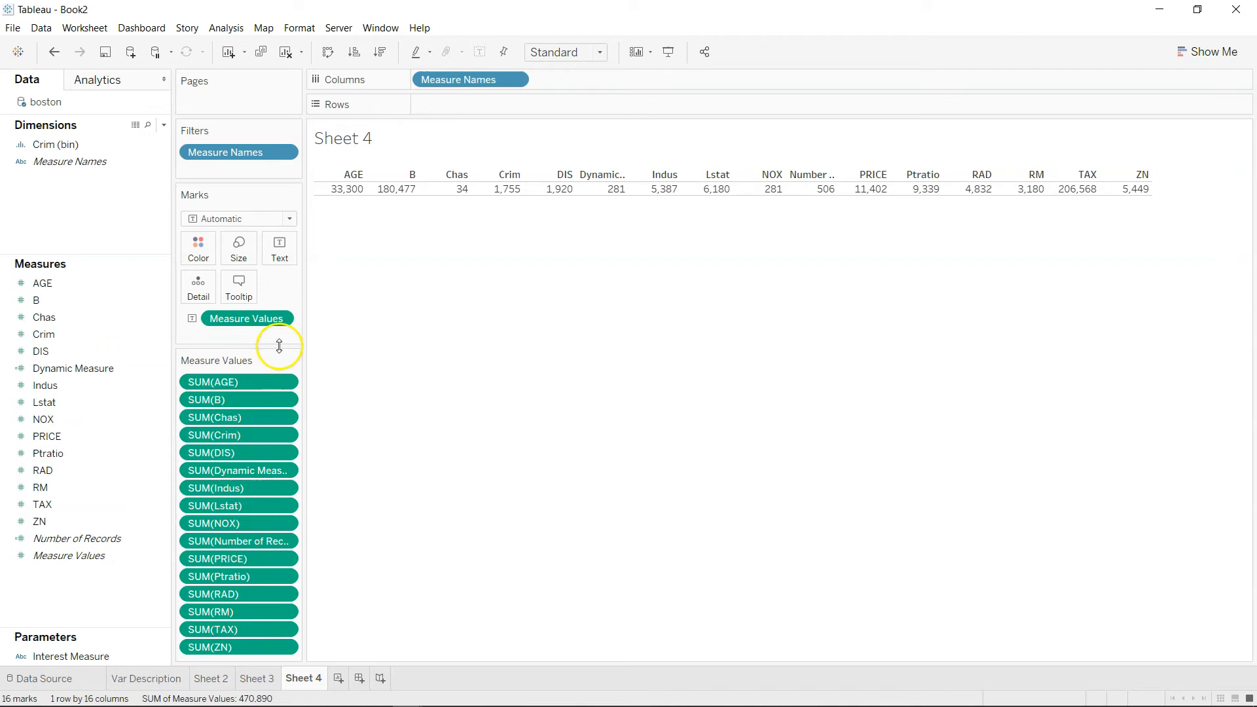
- Change the aggregation of all Measure Values from Sum to Average
click(280, 319)
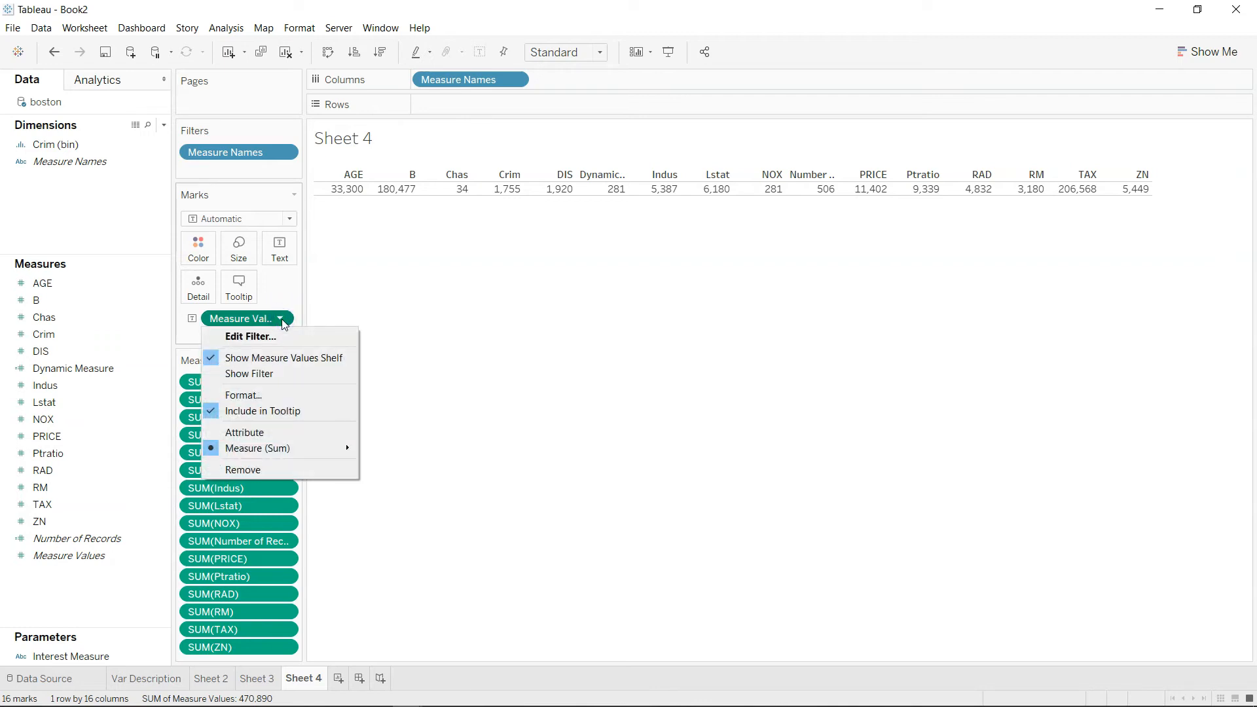
mouse_move(317, 450)
click(401, 450)
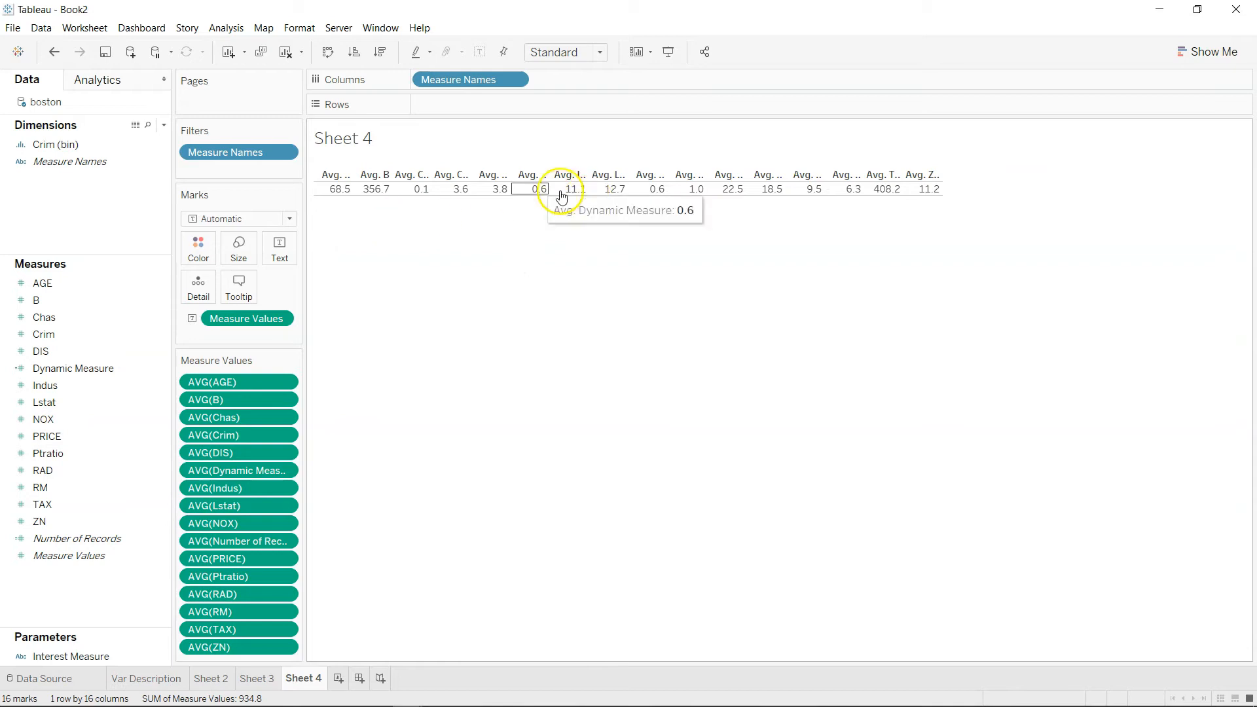
- Widen the columns of the averages table to make room for the measure names and read through the values
drag(515, 173, 550, 176)
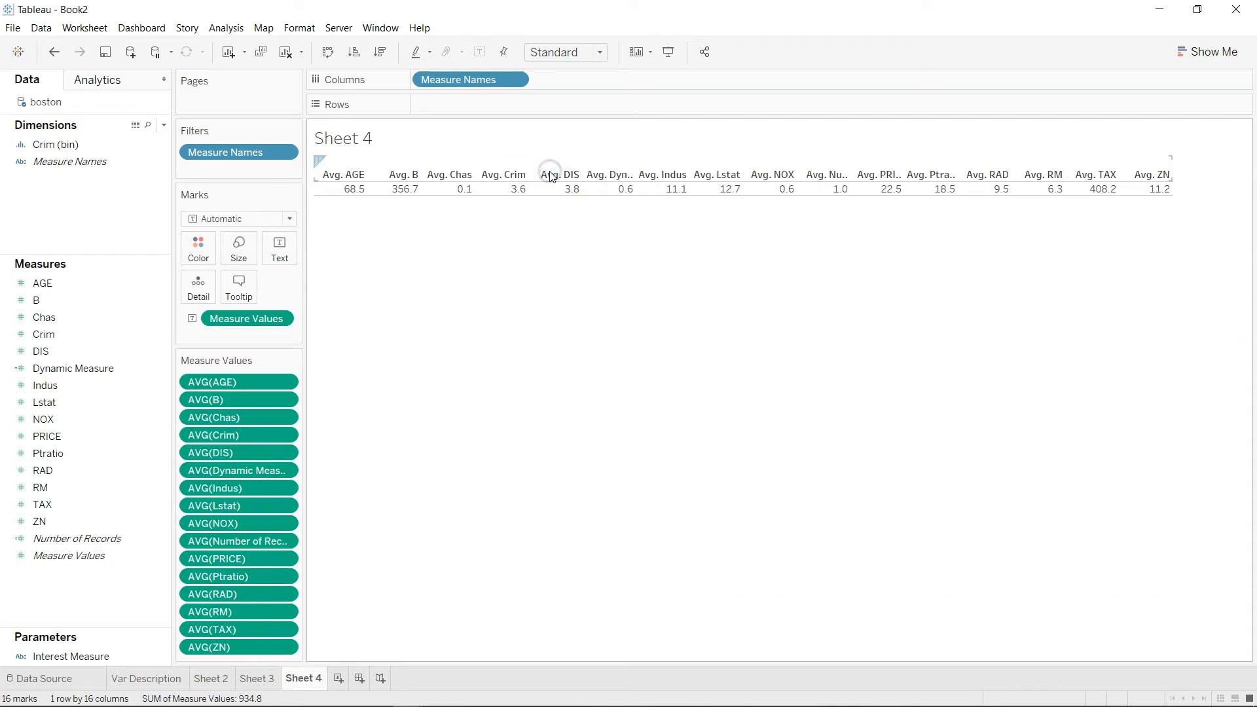
mouse_move(718, 194)
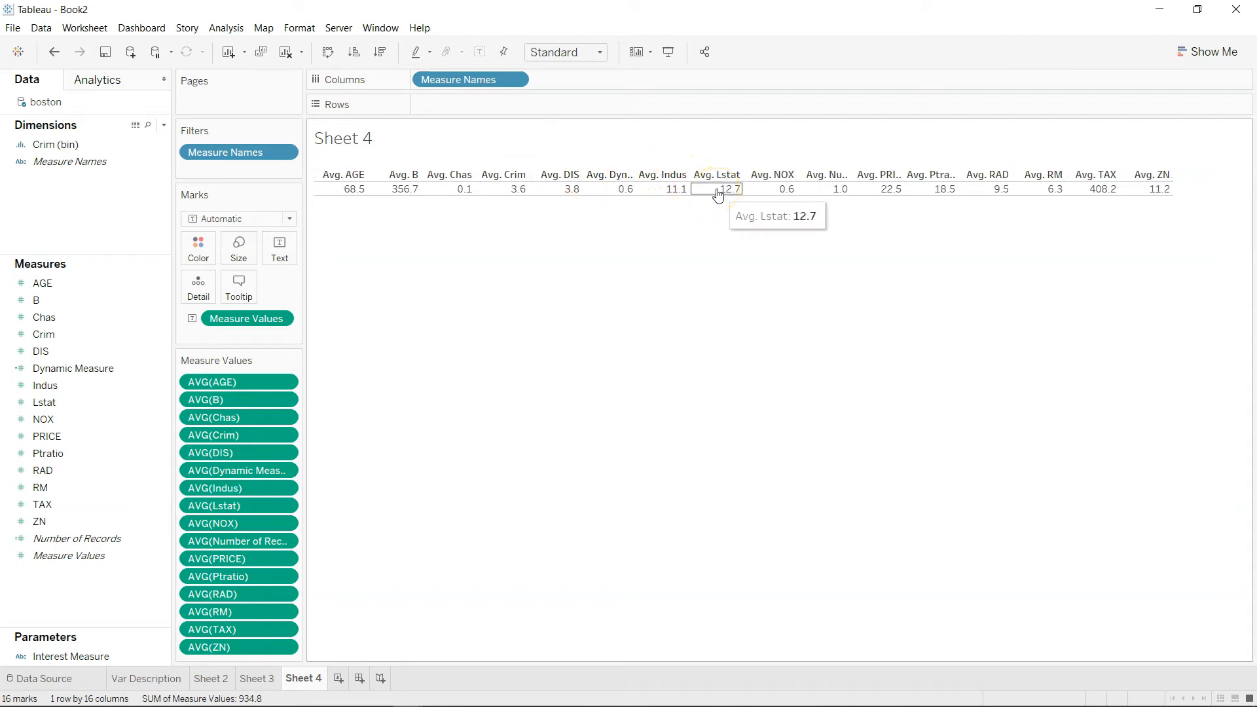
mouse_move(691, 174)
mouse_down()
mouse_move(681, 169)
mouse_move(691, 171)
mouse_up()
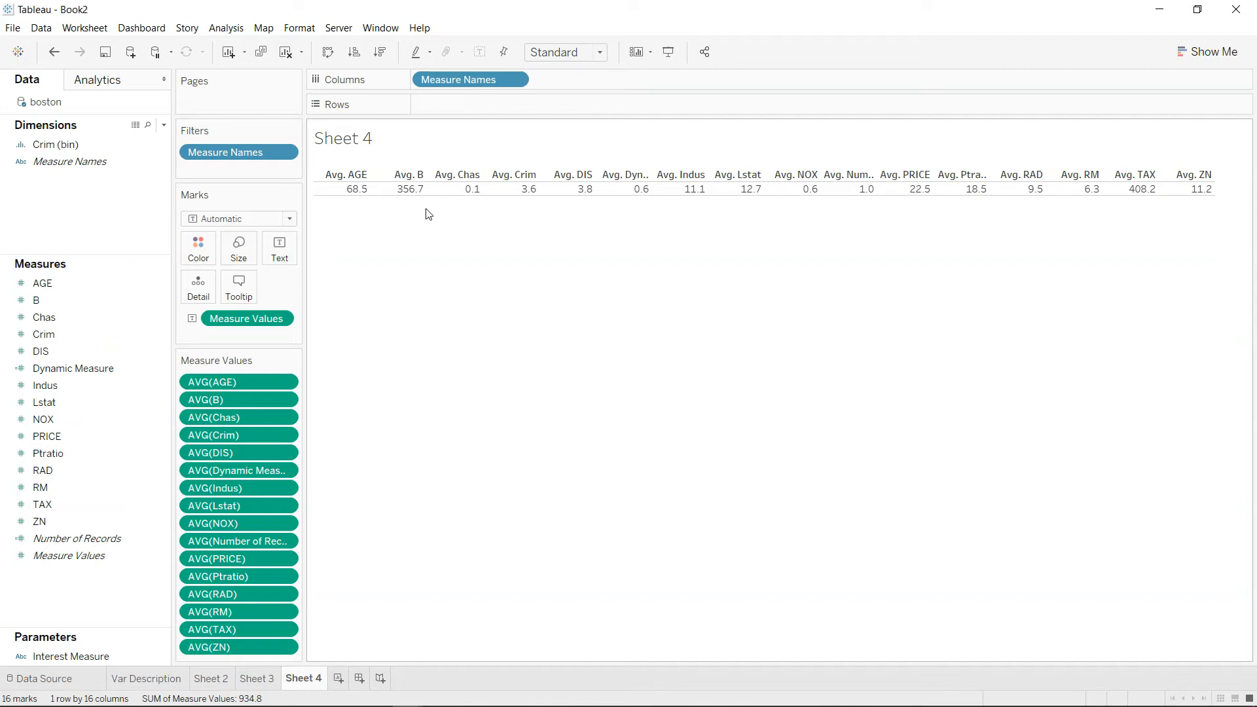
mouse_move(529, 195)
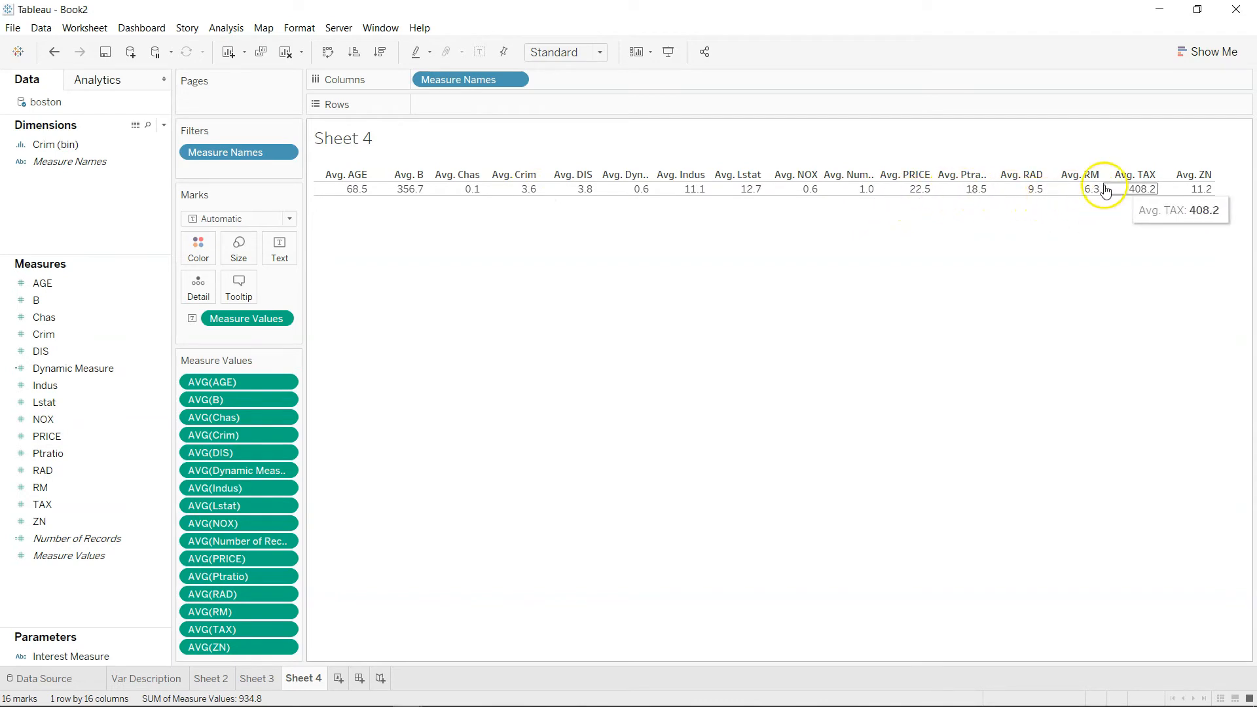
mouse_move(745, 190)
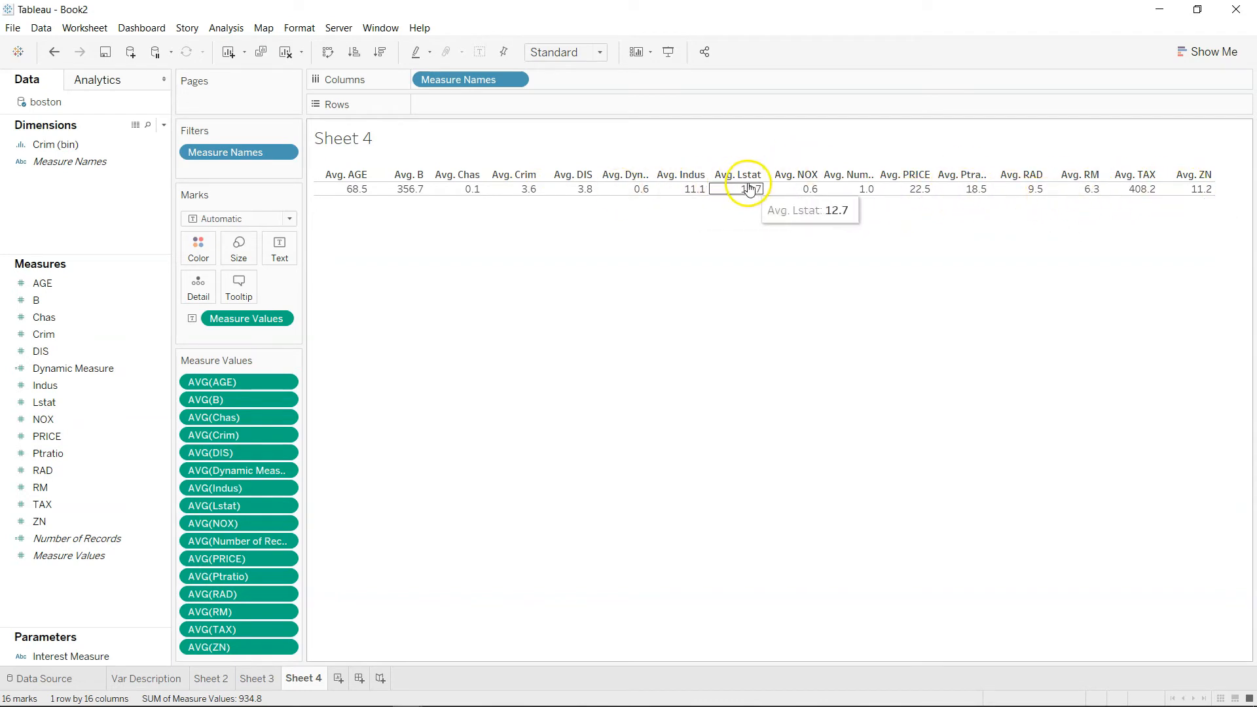
mouse_move(465, 188)
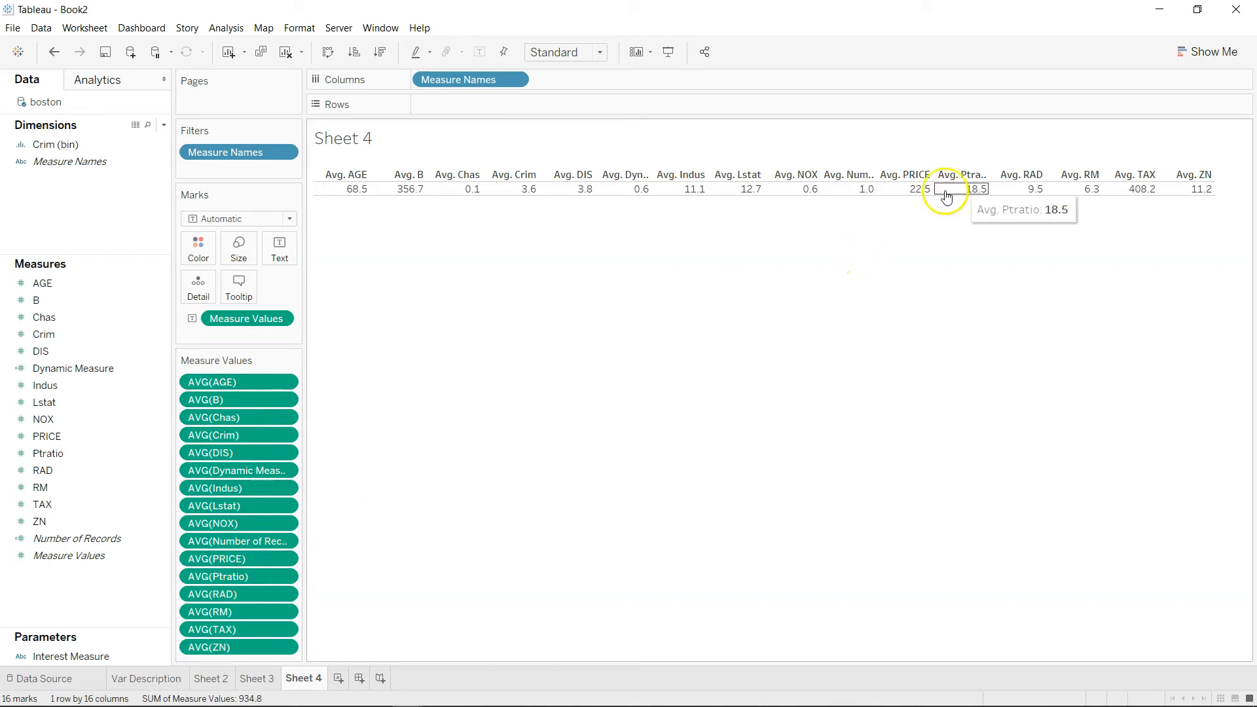
mouse_move(977, 198)
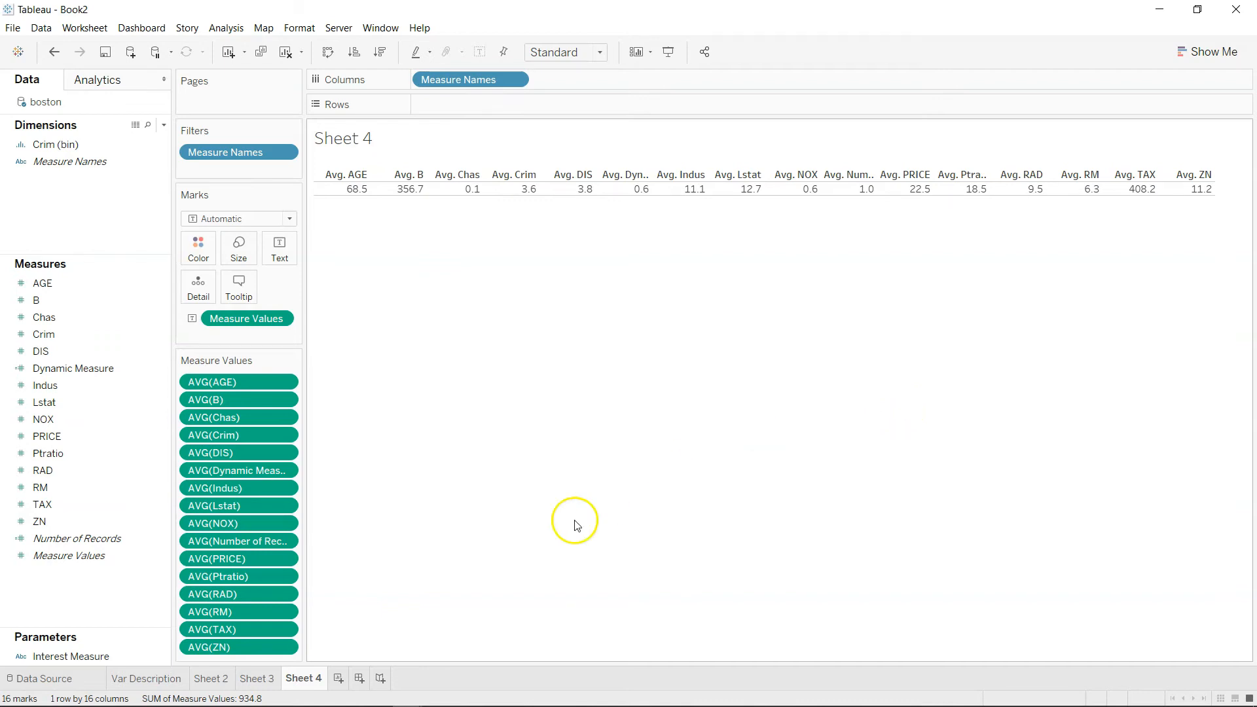
- Remove the PRICE and Dynamic Measure averages from the table
click(287, 562)
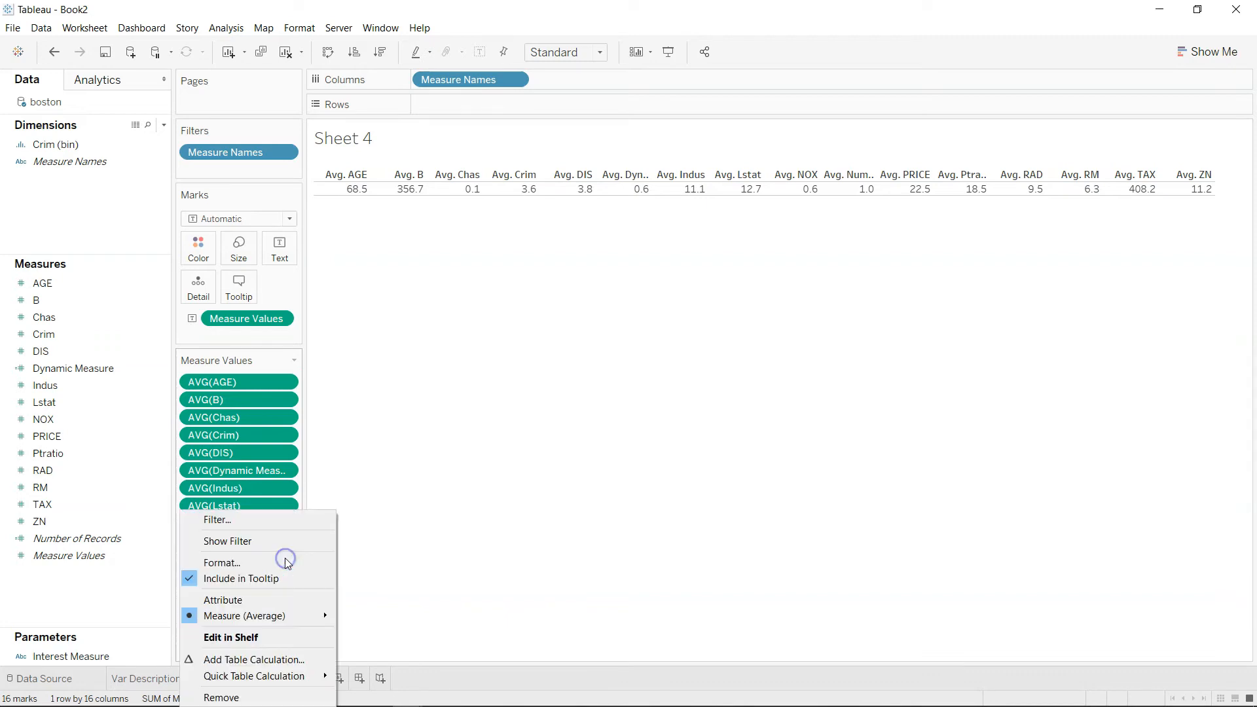
click(266, 696)
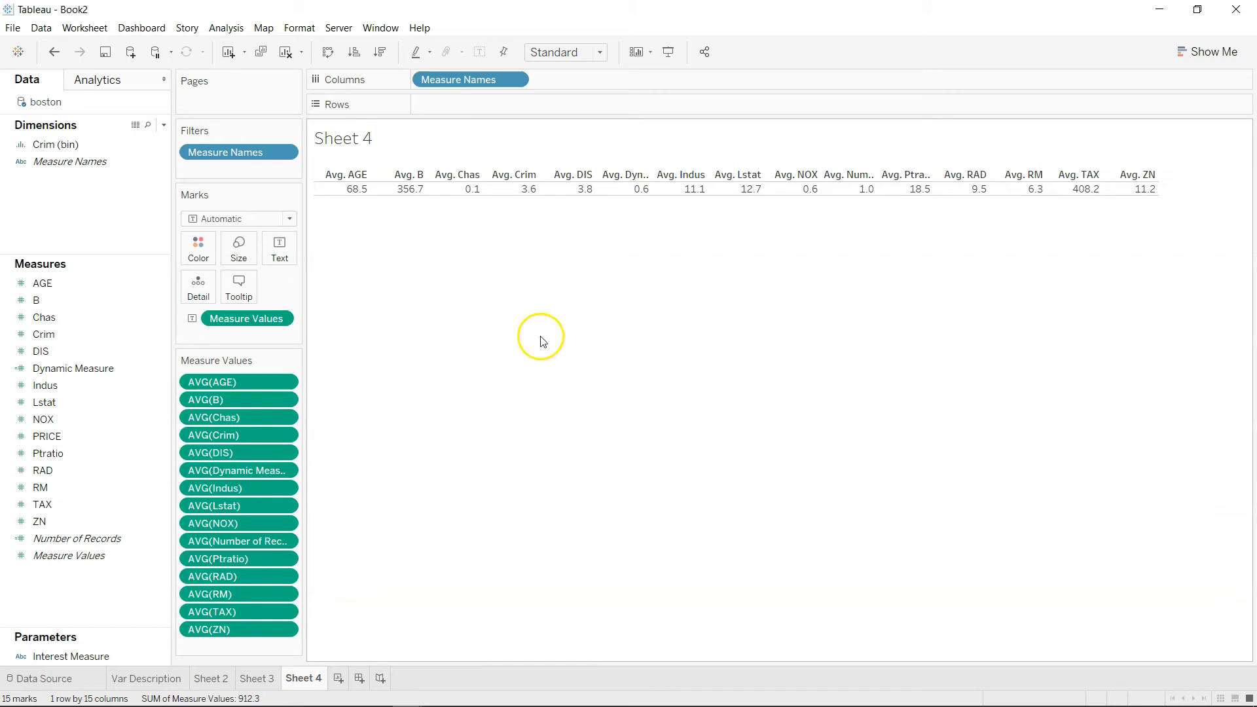
click(285, 471)
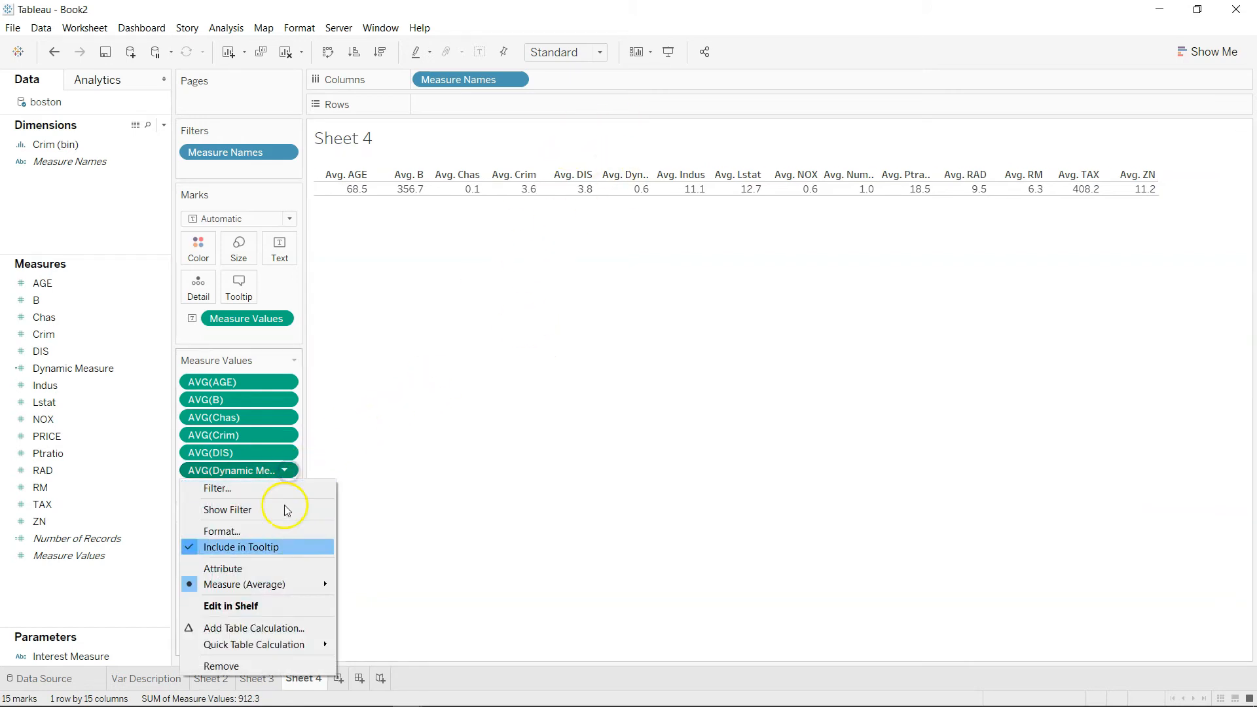
click(462, 483)
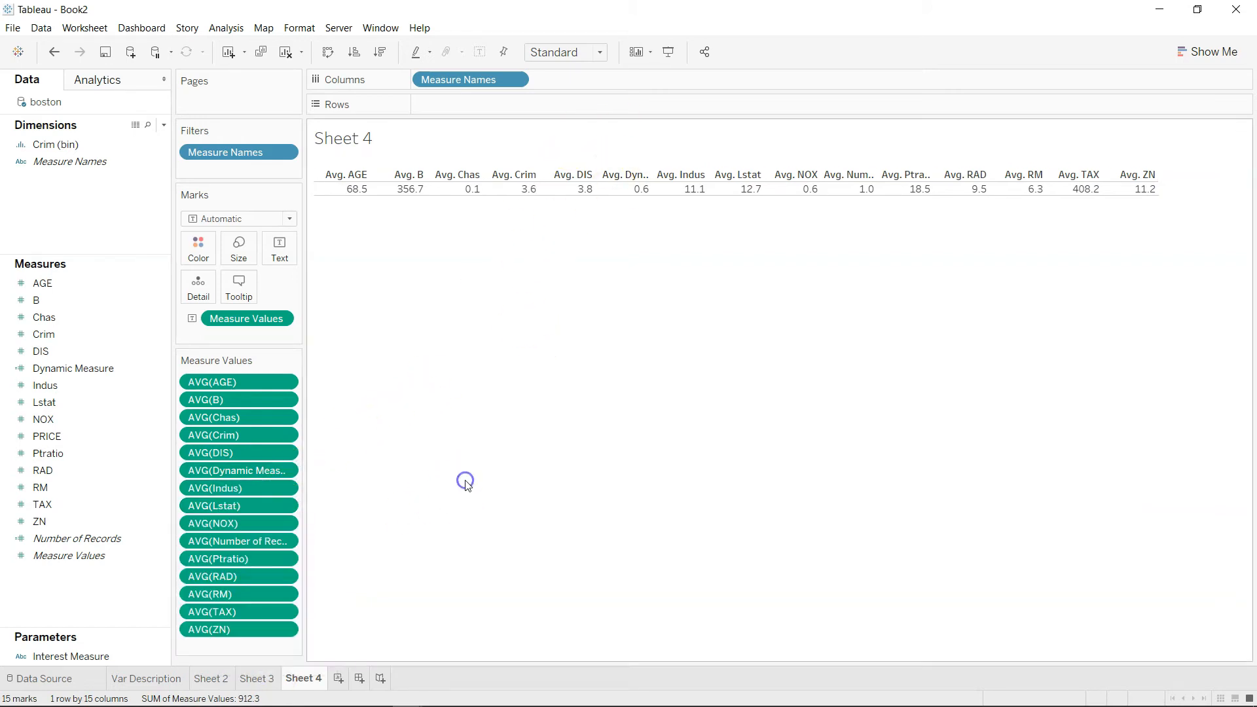
click(284, 471)
click(274, 665)
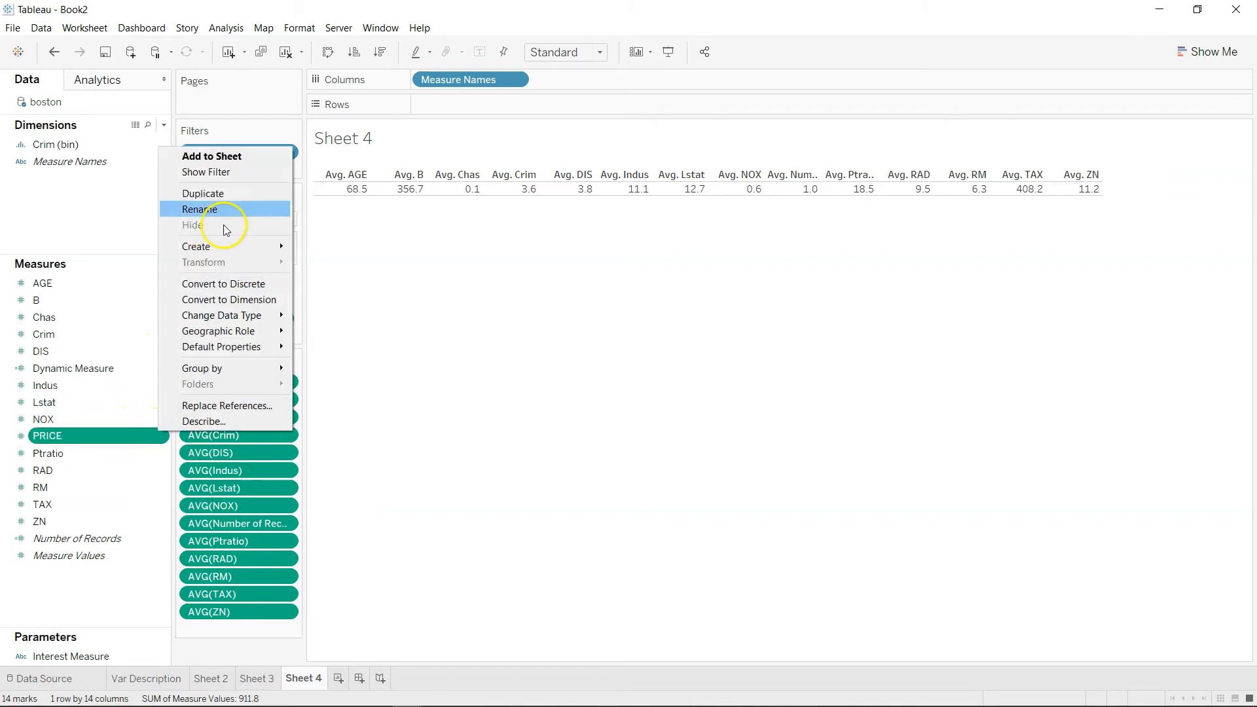
- Filter the table by individual PRICE values with the range 5 to 50 and show the filter's slider
click(226, 175)
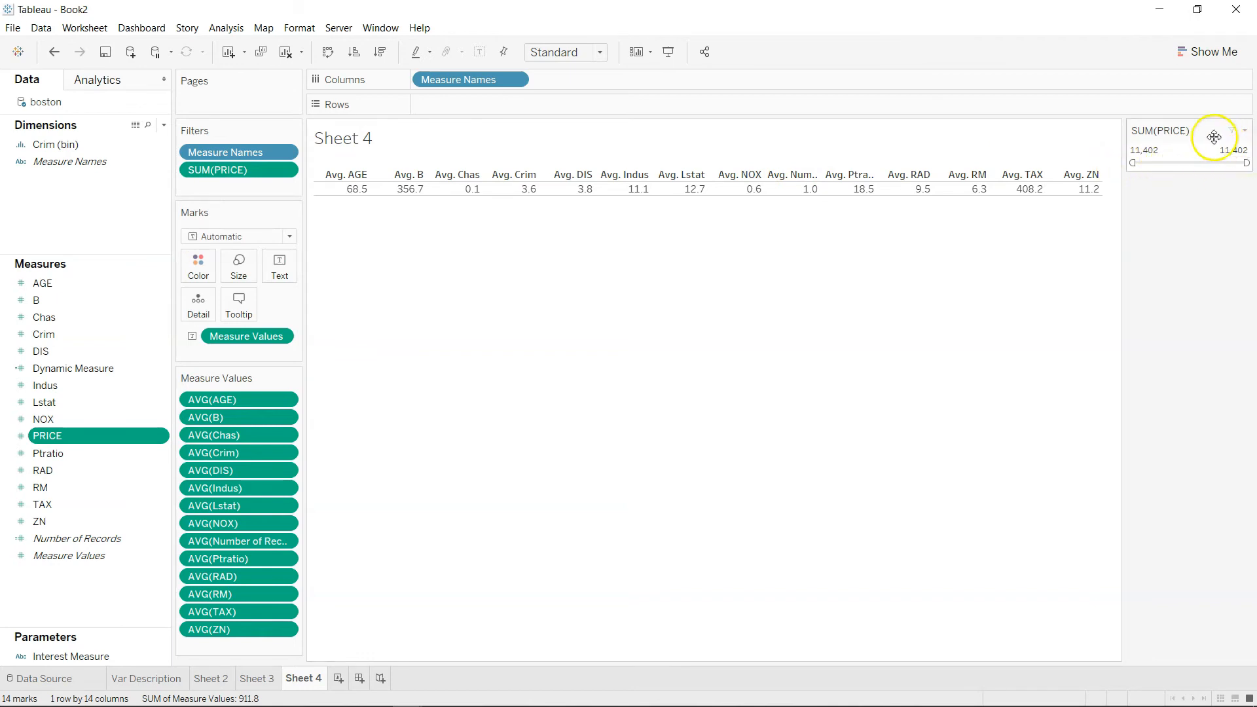
click(284, 169)
click(289, 269)
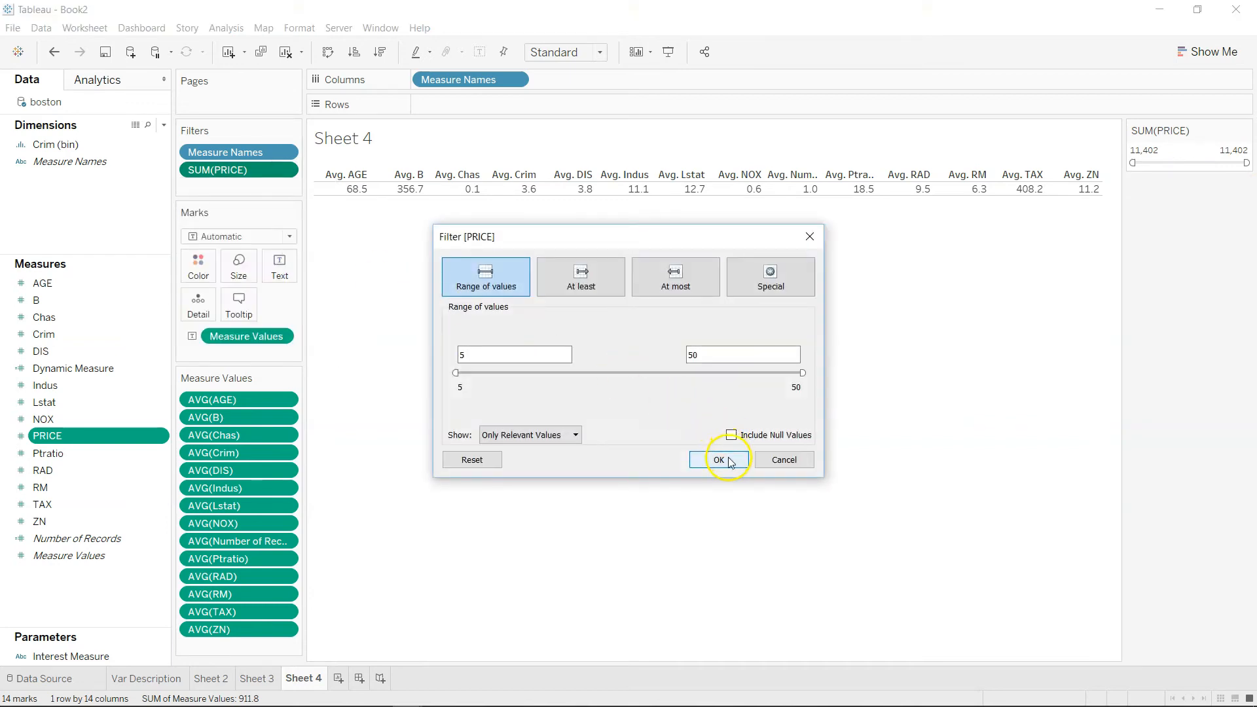
click(719, 460)
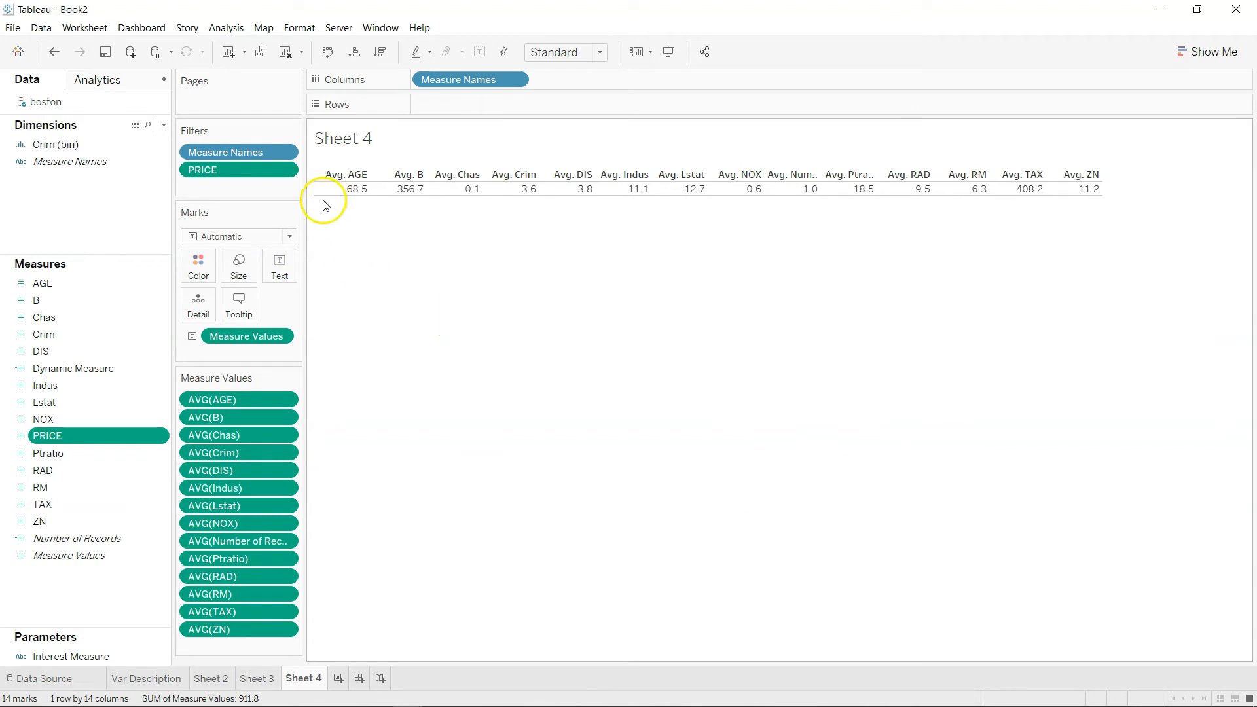
click(284, 169)
click(281, 209)
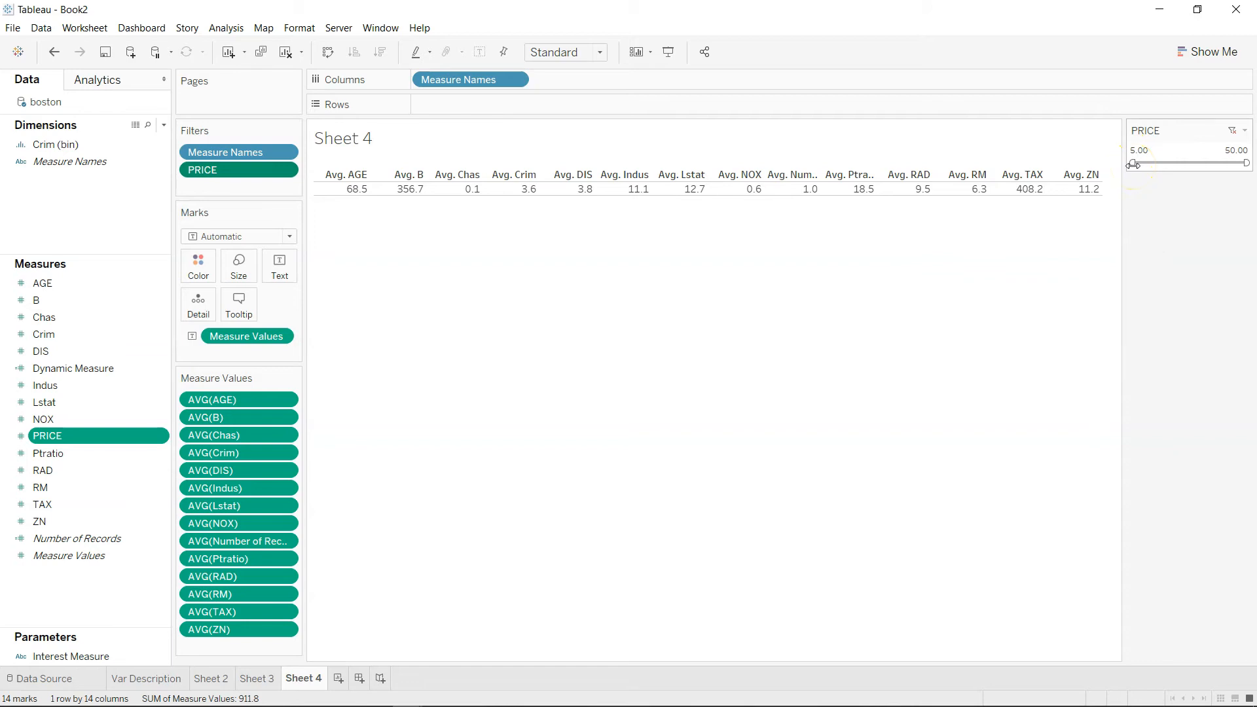
- Narrow the PRICE filter to the range 15.30 to 23.98 and review the averages of the measures
drag(1133, 165, 1158, 166)
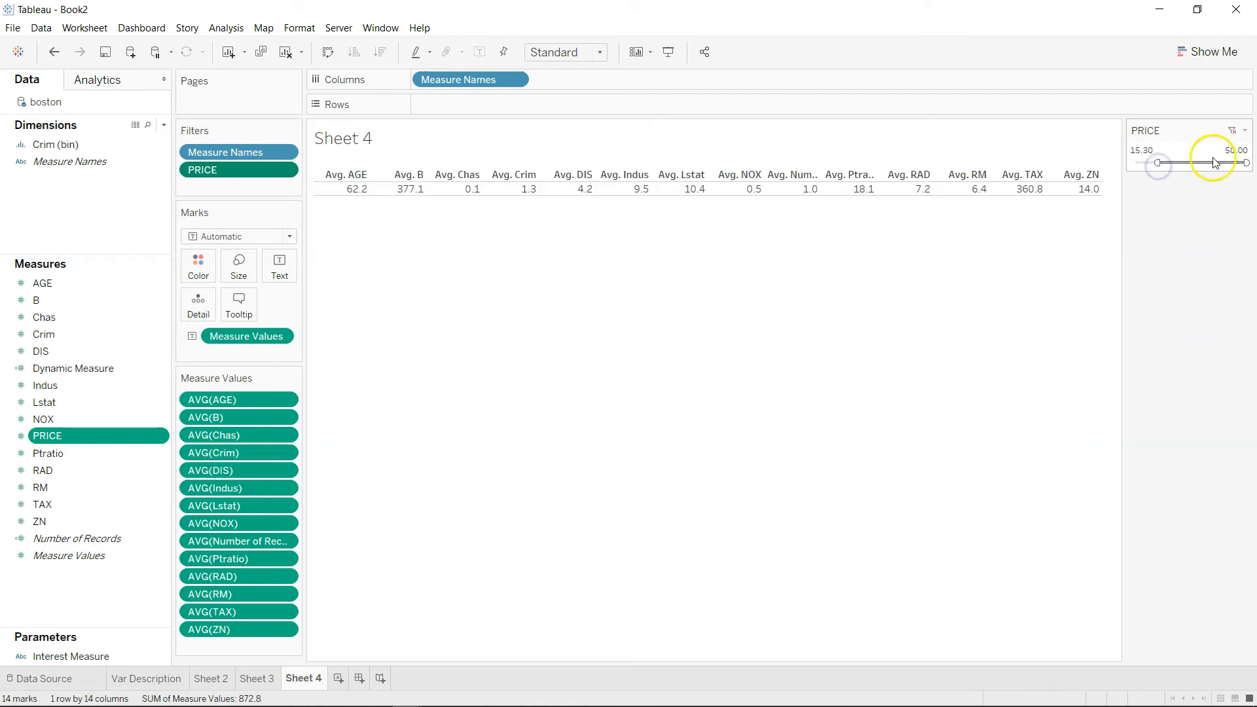
drag(1246, 162, 1184, 176)
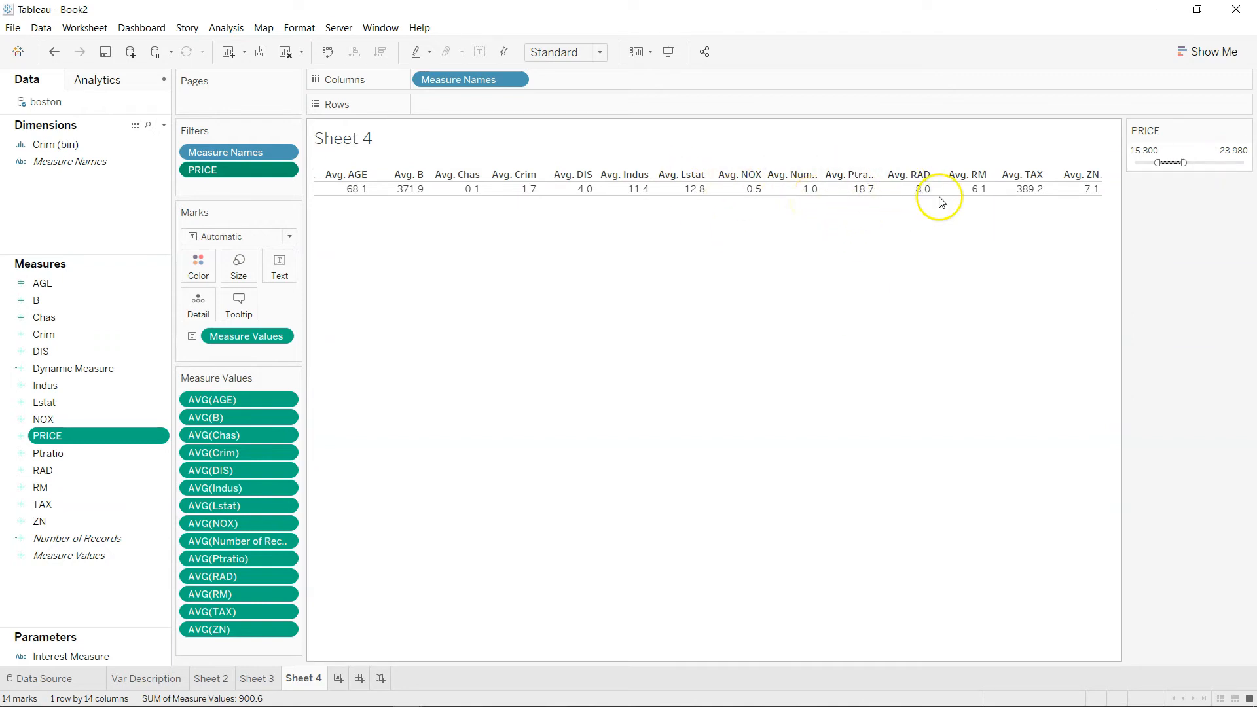
mouse_move(862, 197)
mouse_move(532, 193)
mouse_move(971, 182)
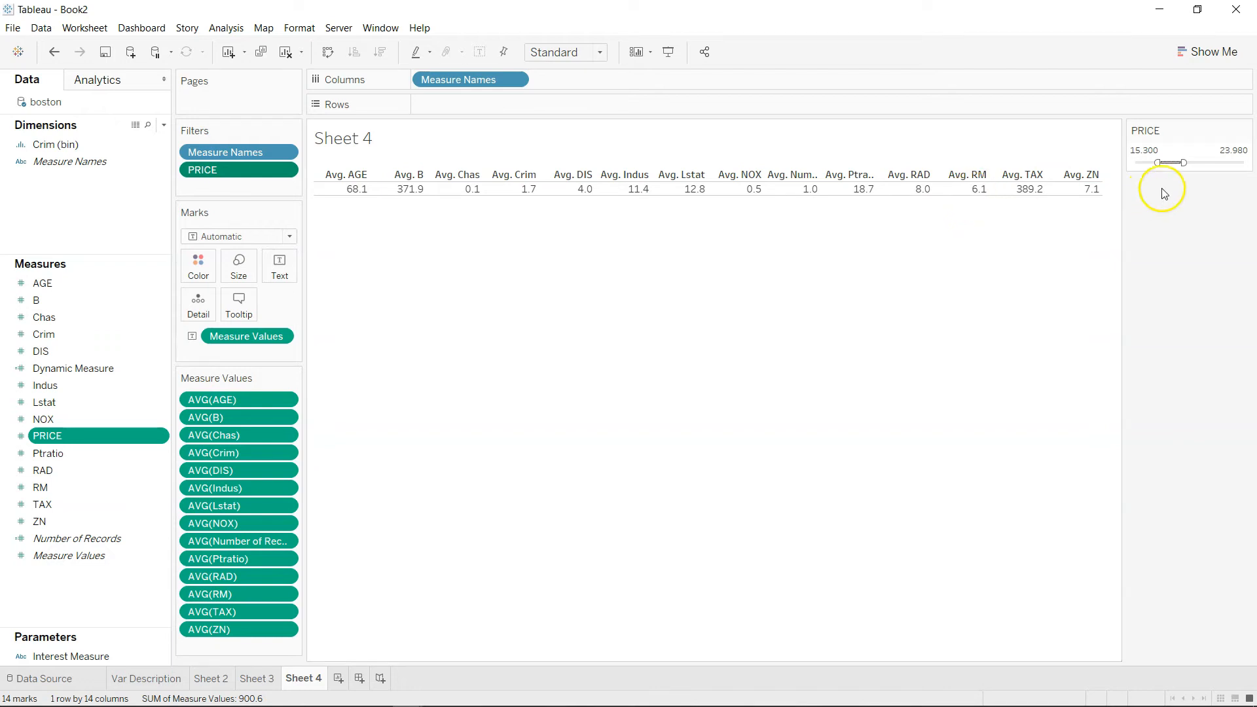
- Set the PRICE filter range to 7.70 to 12.86 and check the average Crim value
mouse_move(1157, 162)
mouse_down()
mouse_move(1140, 161)
mouse_move(1156, 162)
mouse_up()
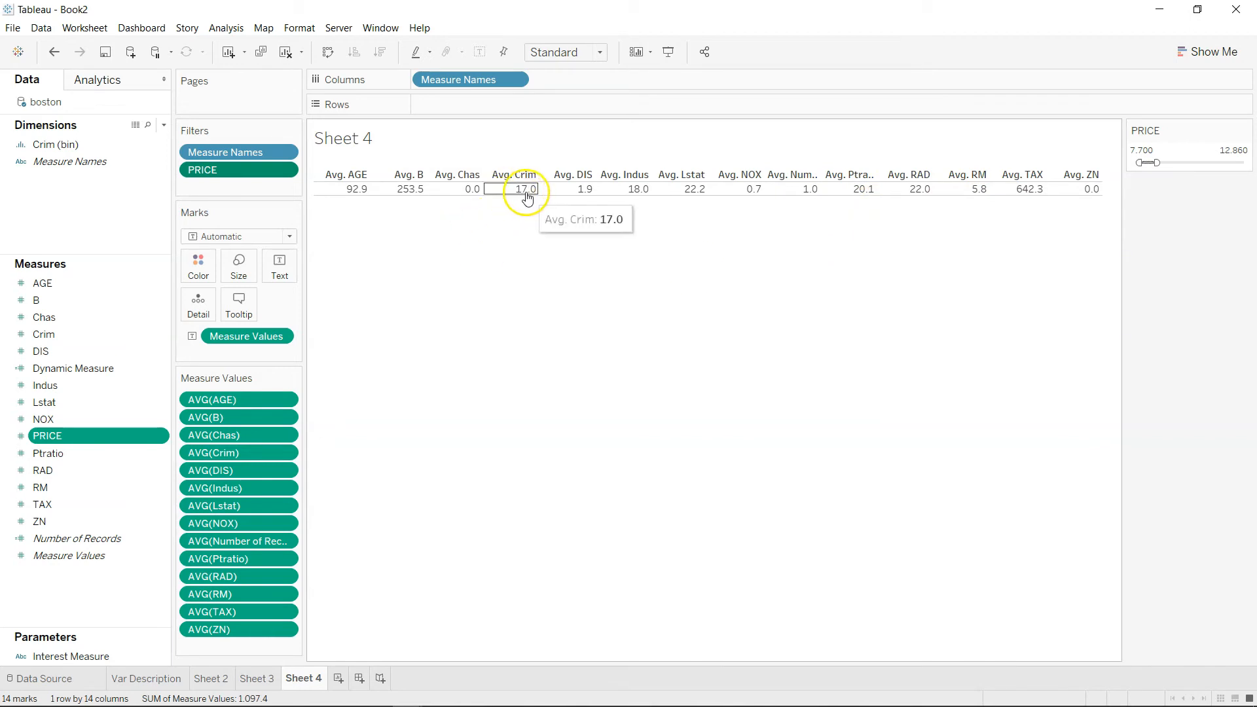
click(811, 306)
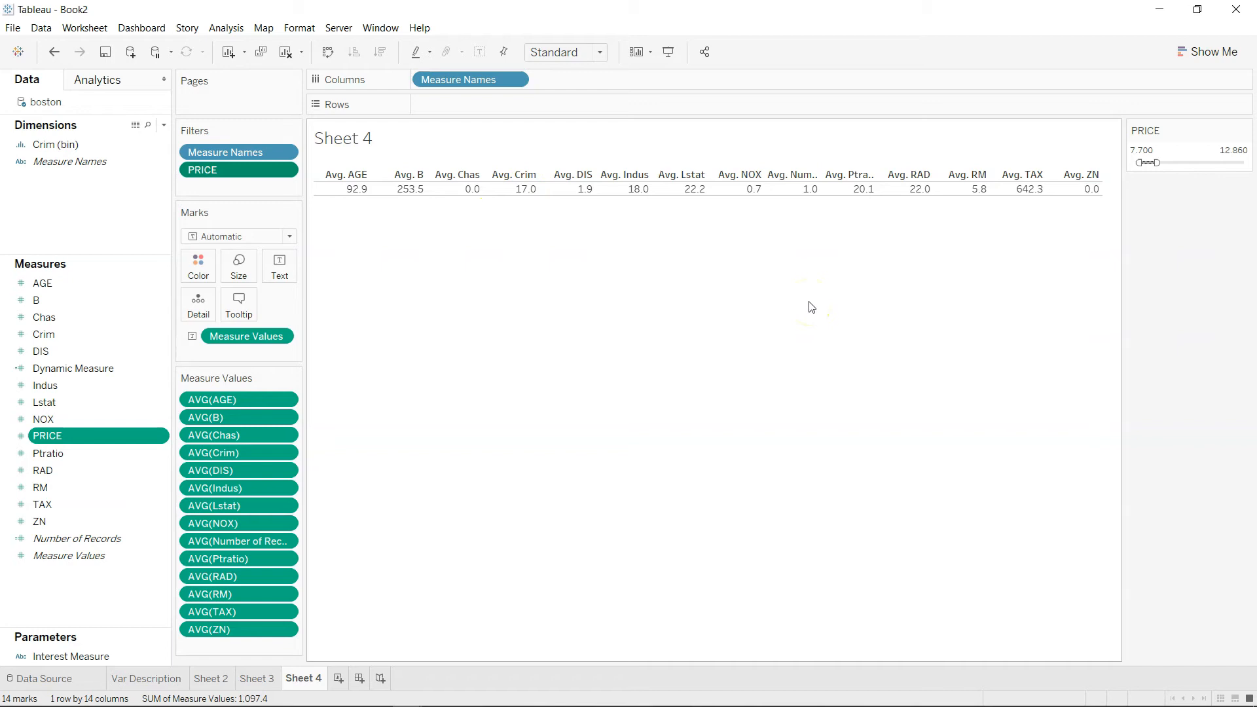
click(1079, 300)
- Create a new calculated field named CRIM Rate
click(163, 125)
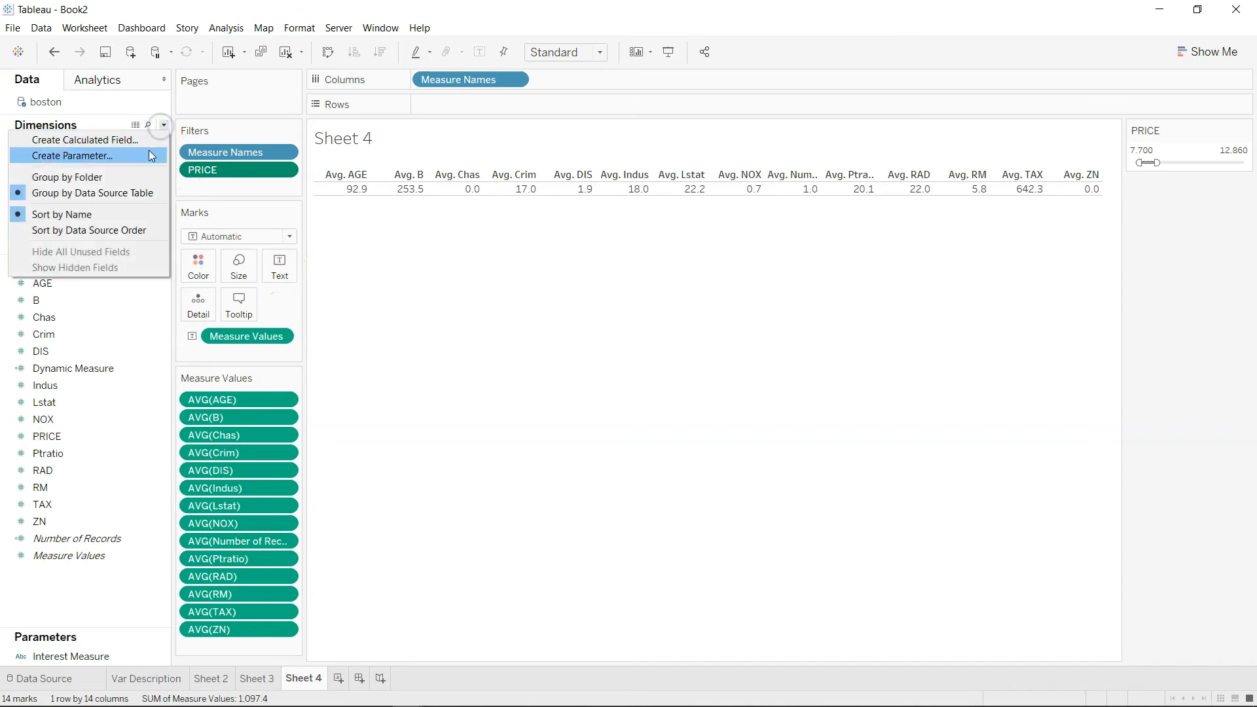
click(147, 141)
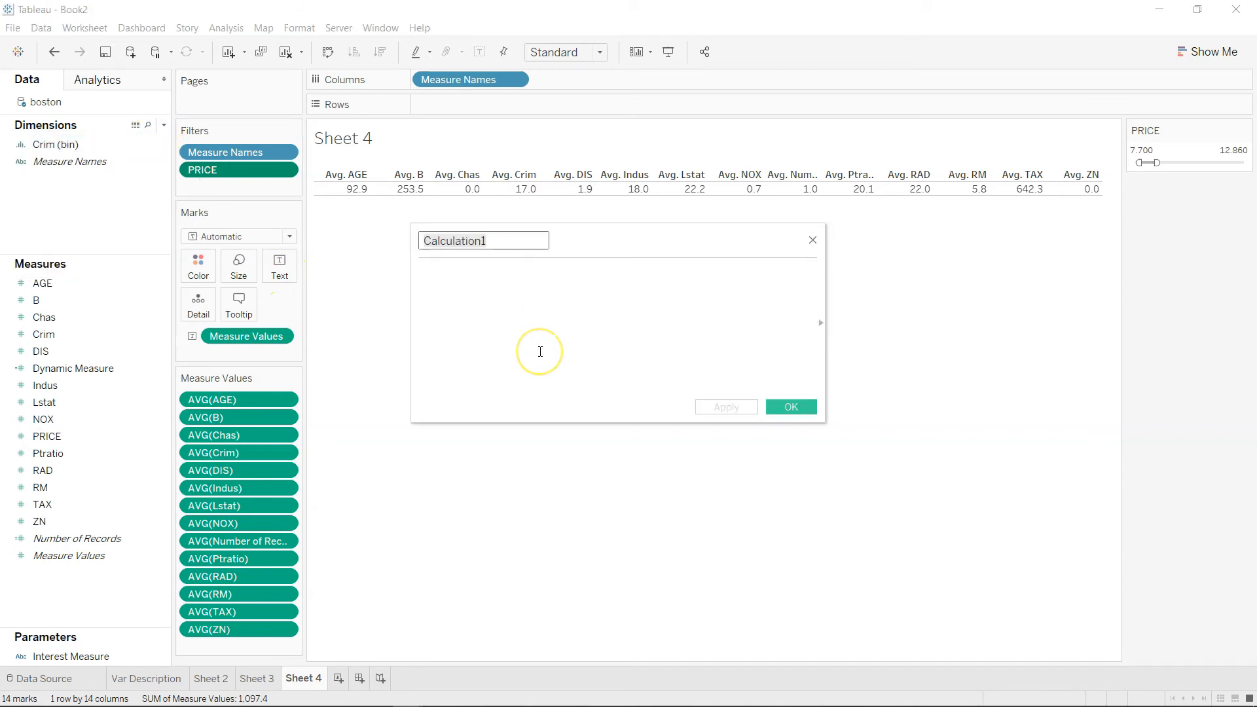
text(CRIM Rate)
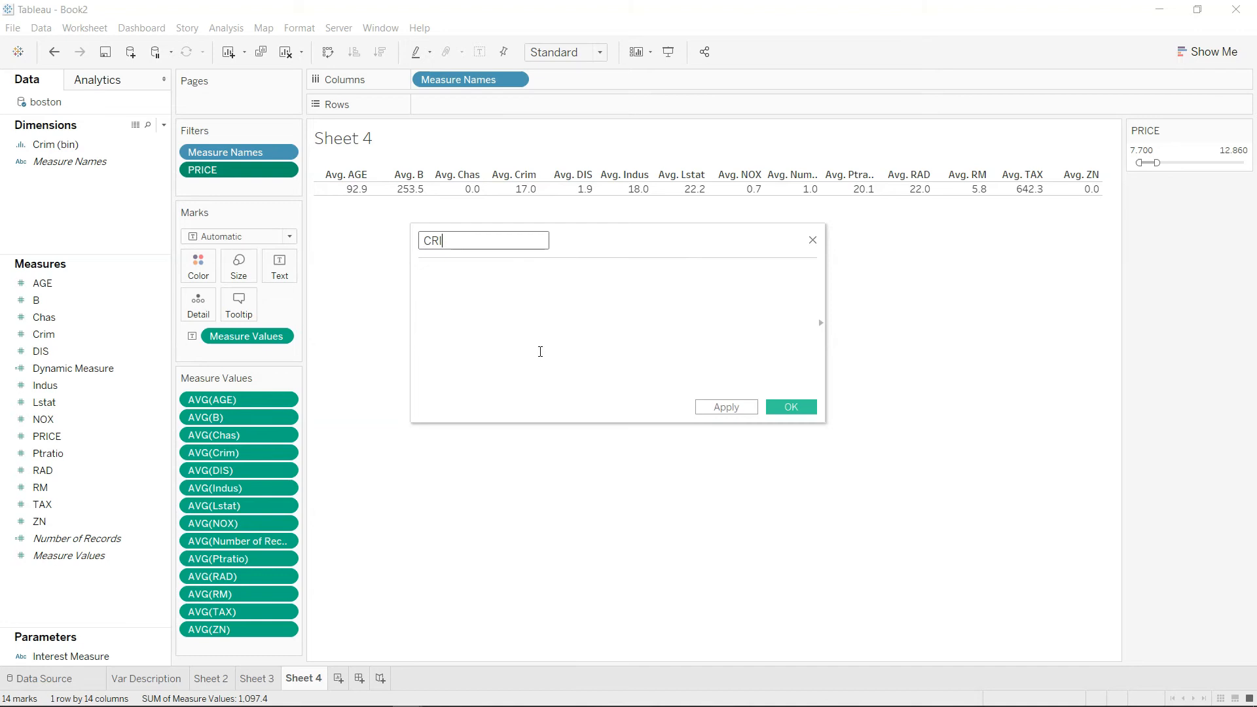
key(Tab)
- Enter the first condition of the CRIM Rate formula: IF [Crim] <= 3 THEN 'Low'
text(IF cri)
key(Return)
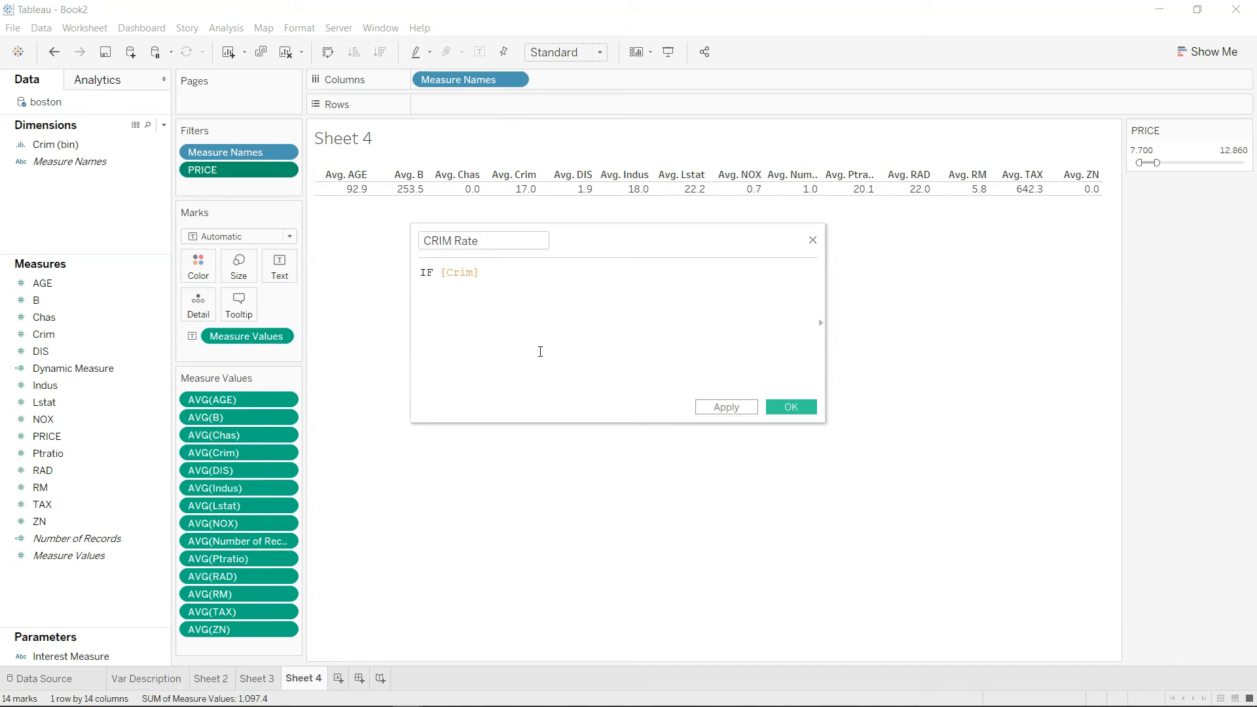
text(<)
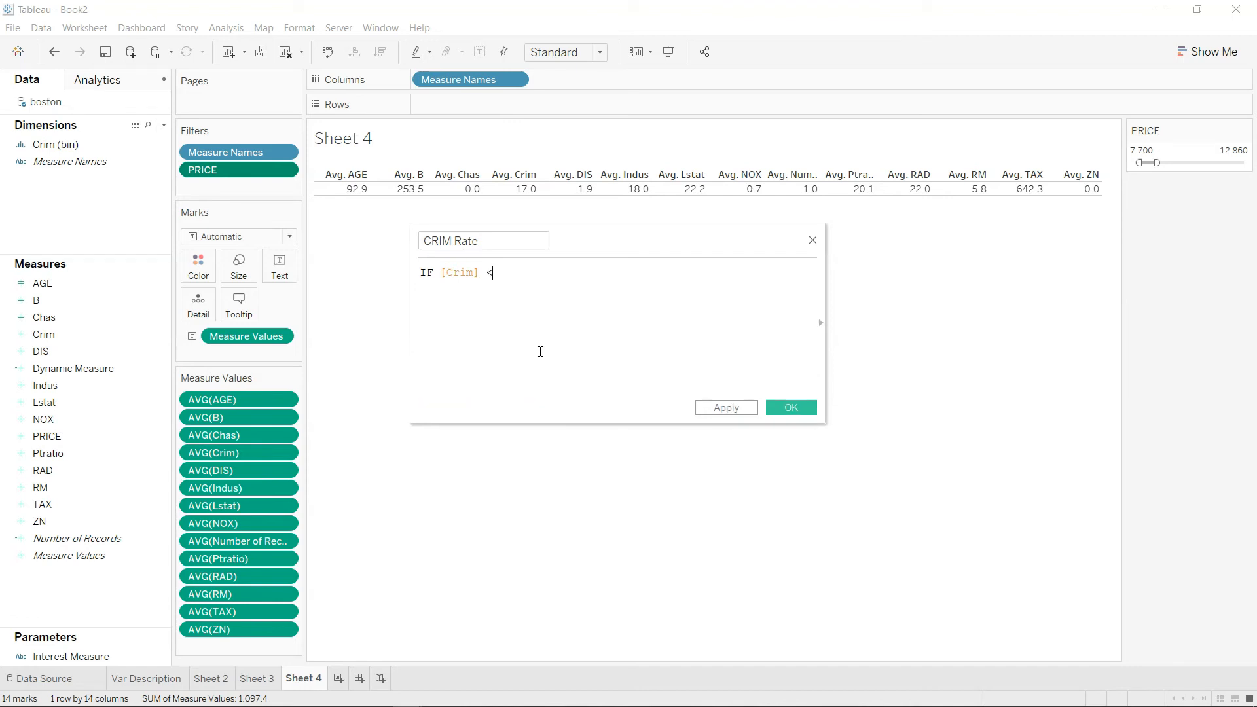
text(= 3 THEN 'Low')
key(Return)
- Add the second condition to the CRIM Rate formula: ELSEIF [Crim] <=8 THEN 'Moderate'
text(el)
key(Down)
key(Return)
text(cri)
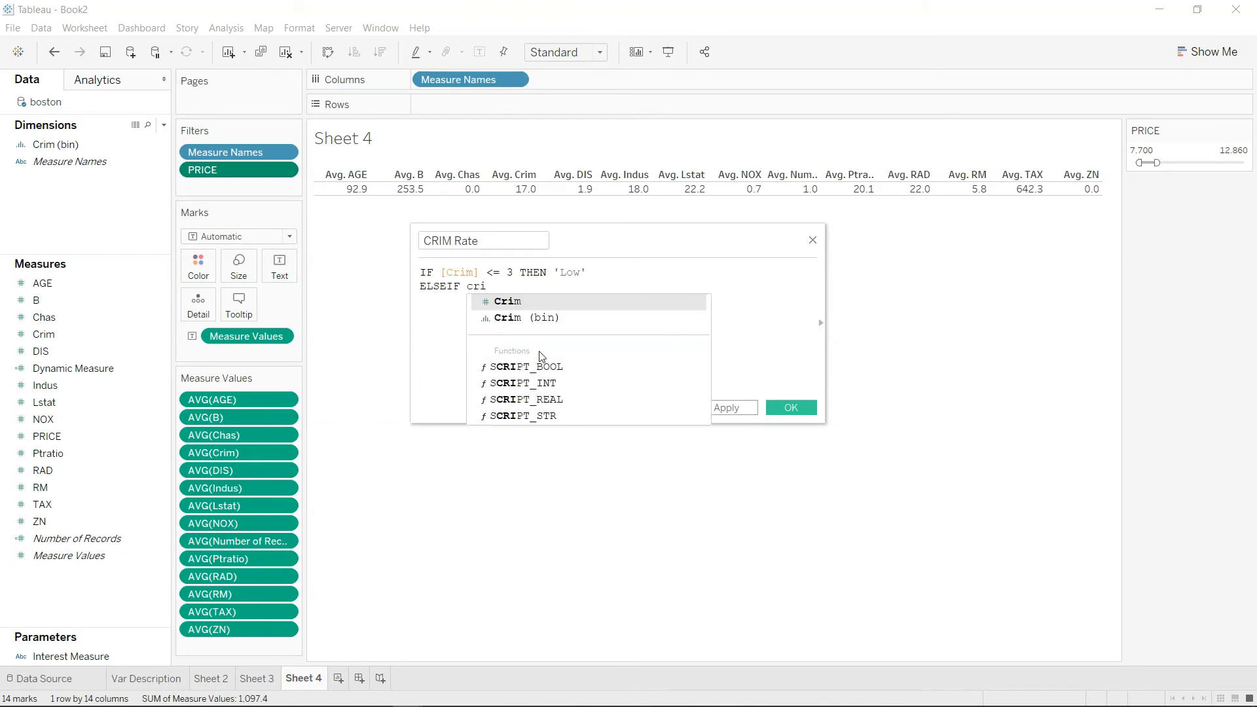
key(Return)
text(<)
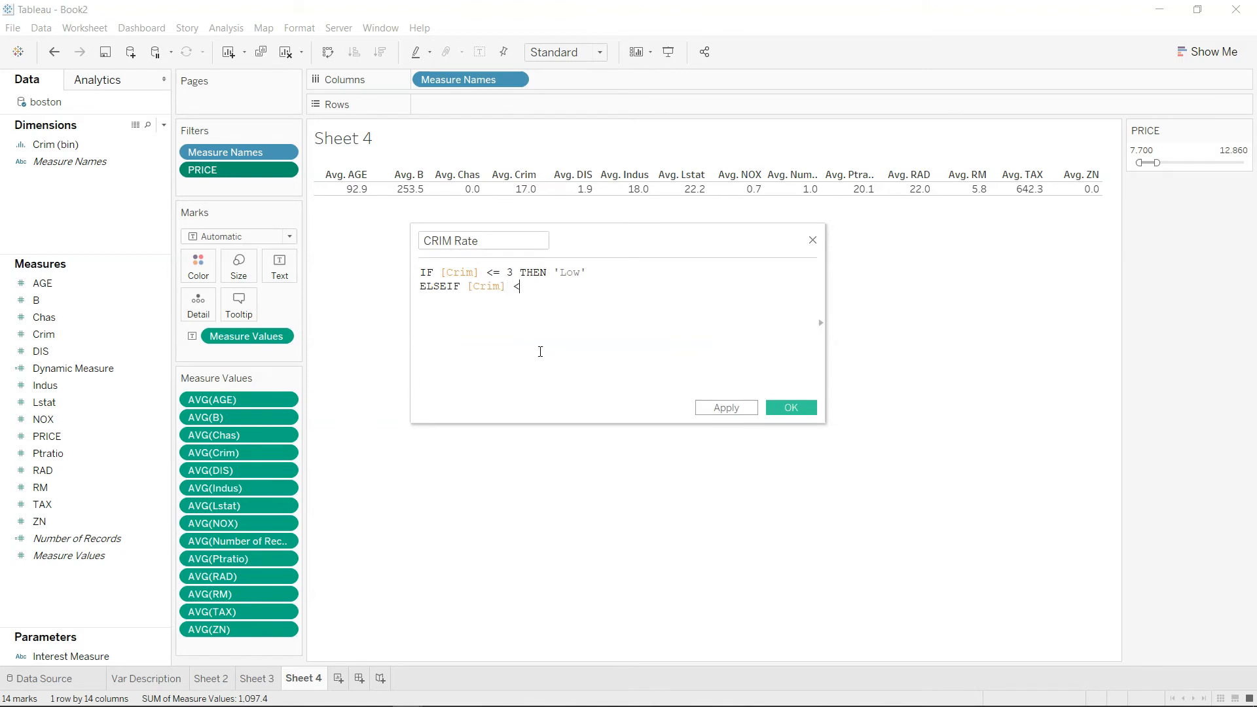
text(=8 THEN 'Moderate')
key(Return)
- Complete the CRIM Rate formula with Else 'High' and a closing END line
text(Else )
text('High)
text(' )
text(END)
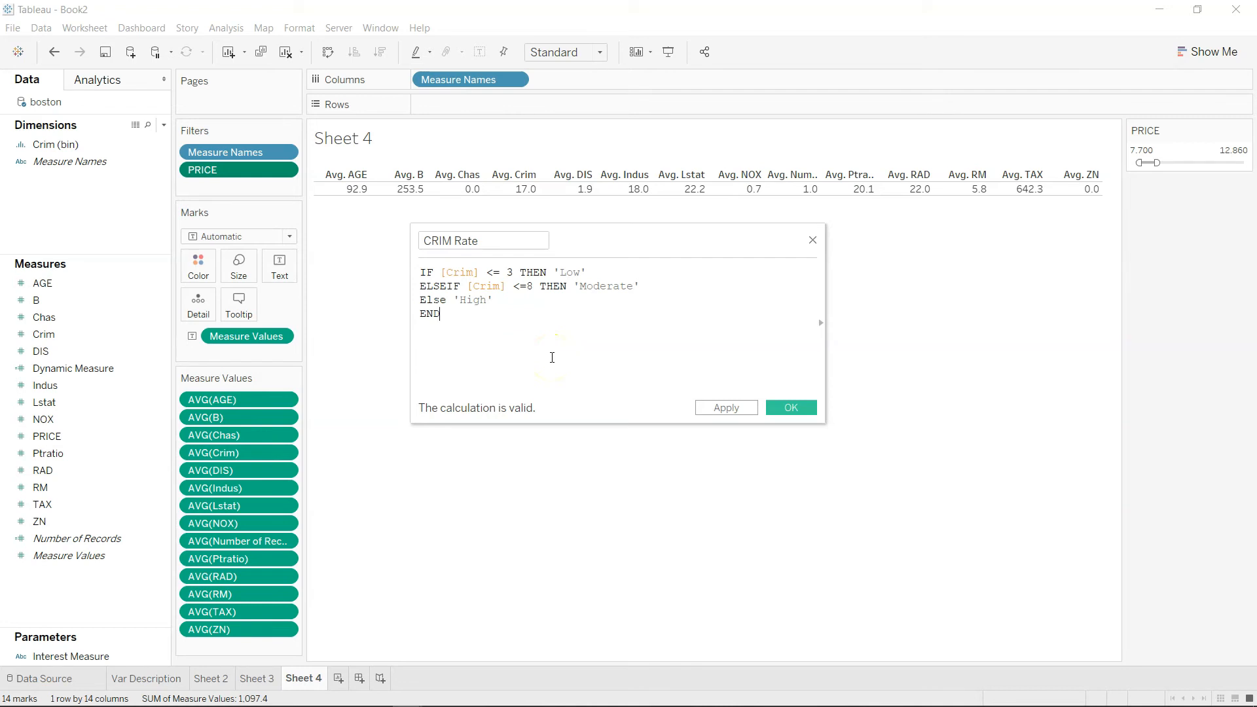
- Apply and save the CRIM Rate calculated field
click(91, 151)
click(586, 273)
click(732, 407)
click(791, 408)
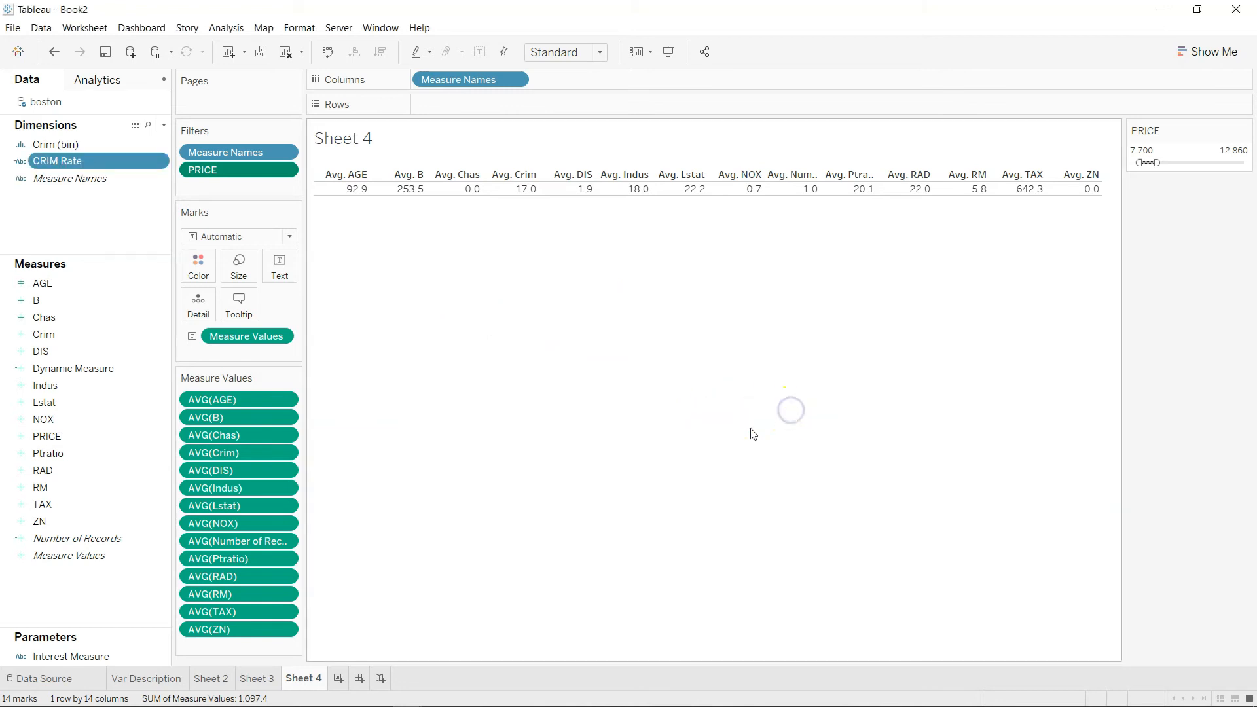
- On a new worksheet, build a pie chart of PRICE broken down by CRIM Rate
click(338, 680)
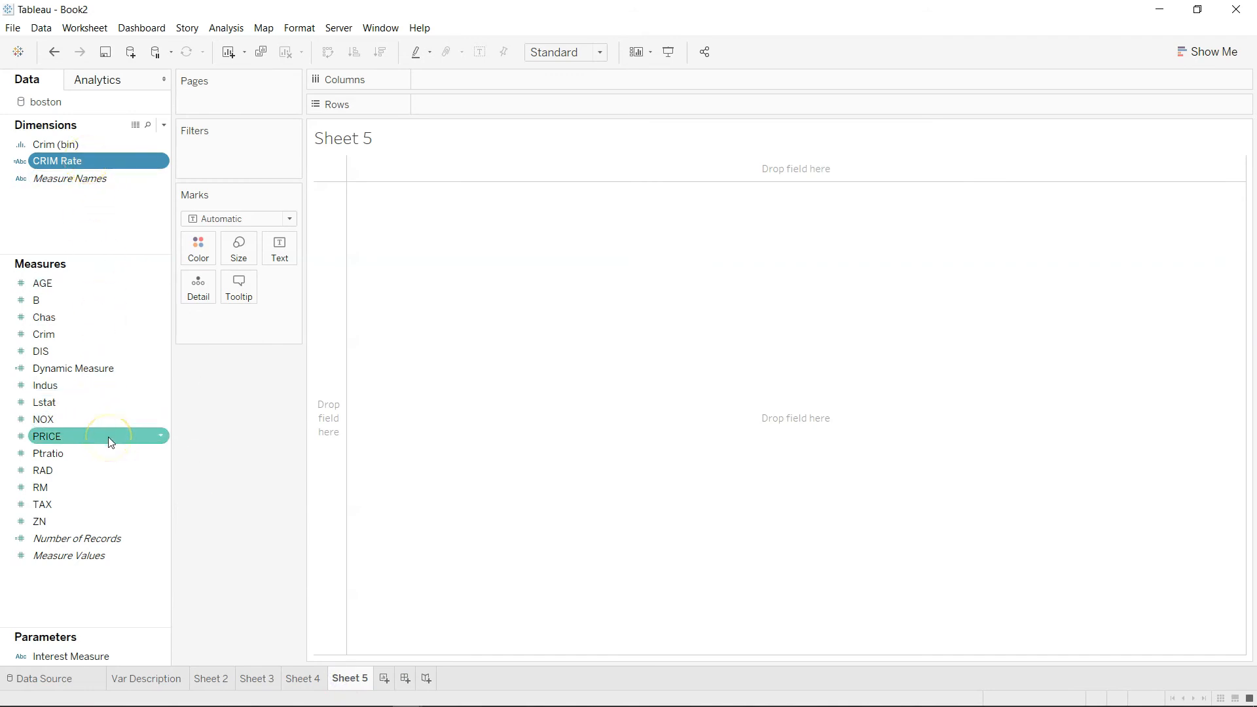
ctrl+click(85, 438)
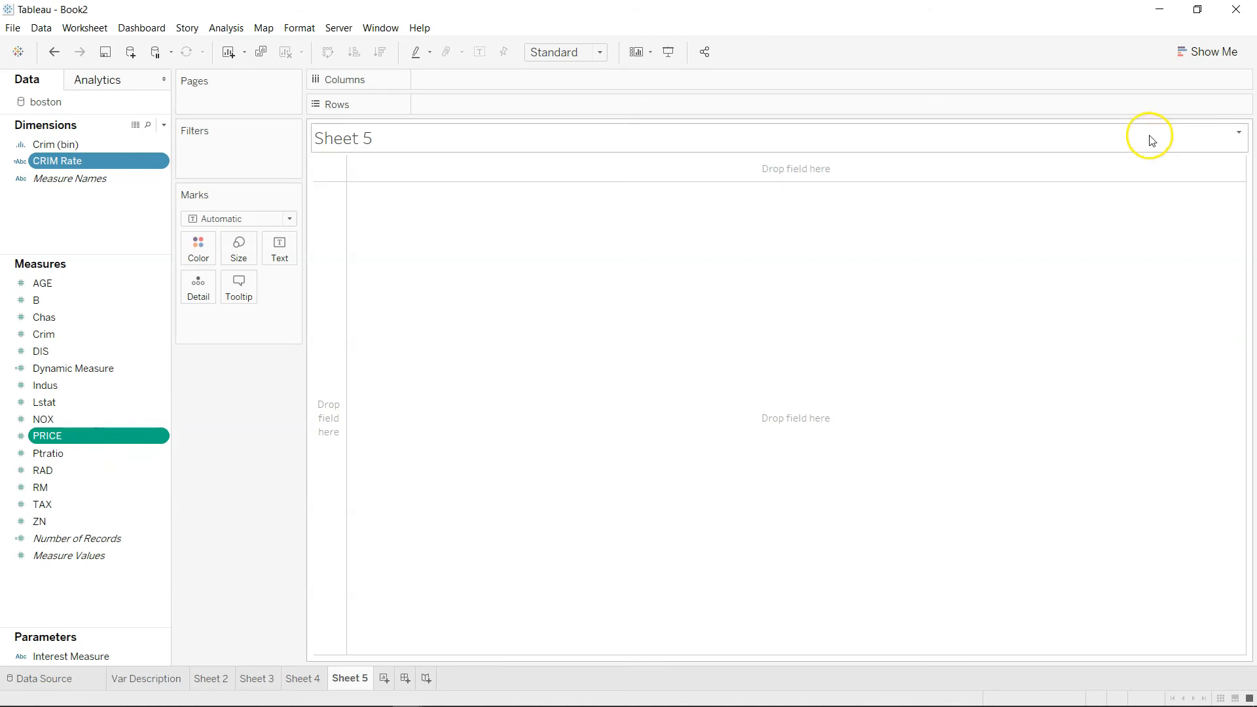
click(1208, 52)
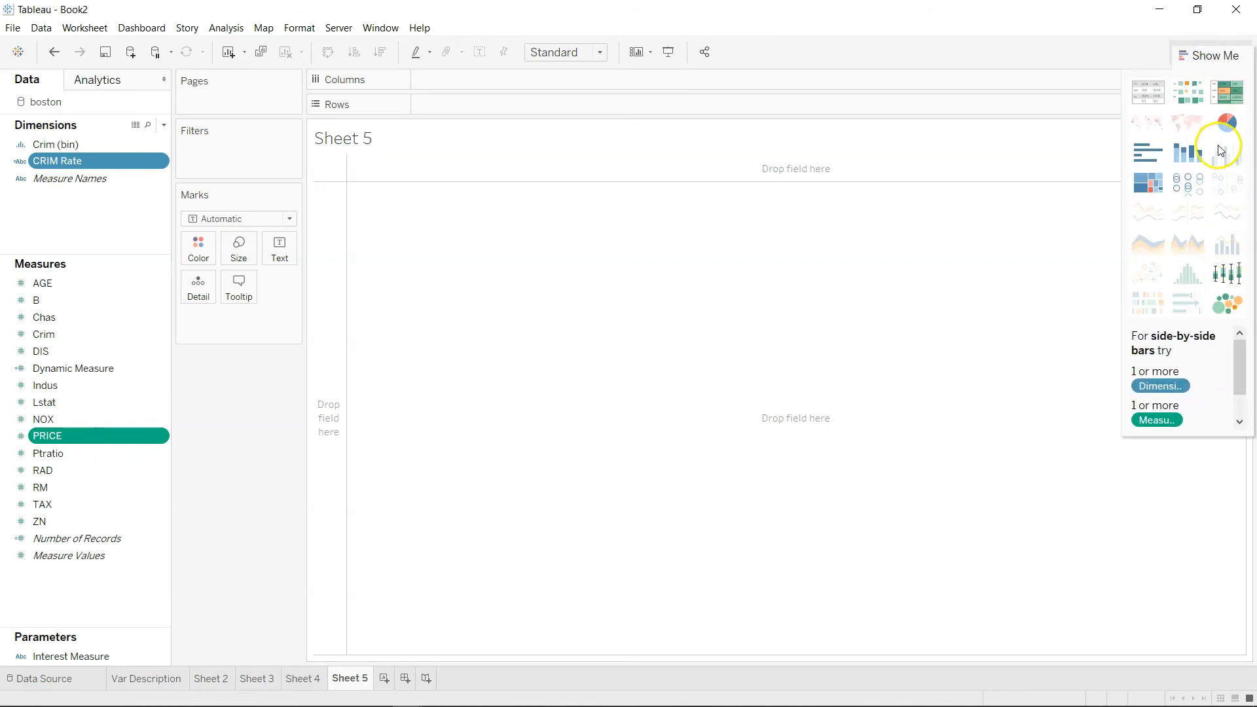
click(1227, 122)
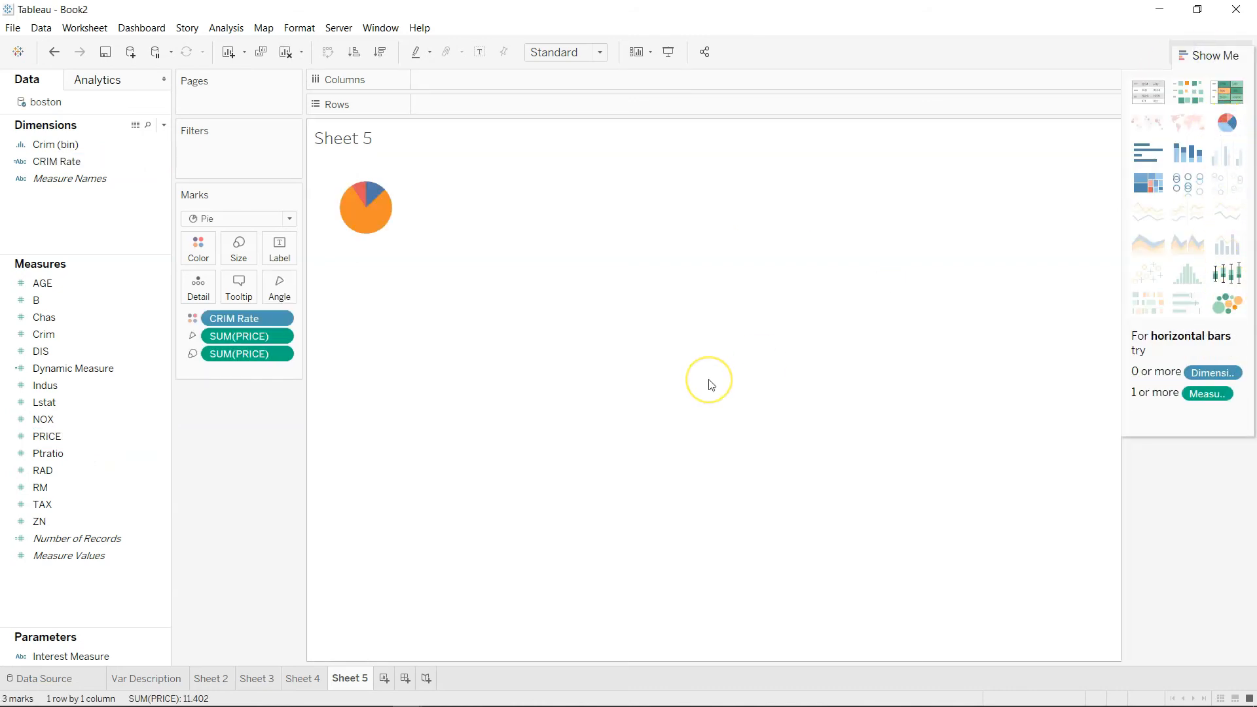
click(194, 319)
click(437, 382)
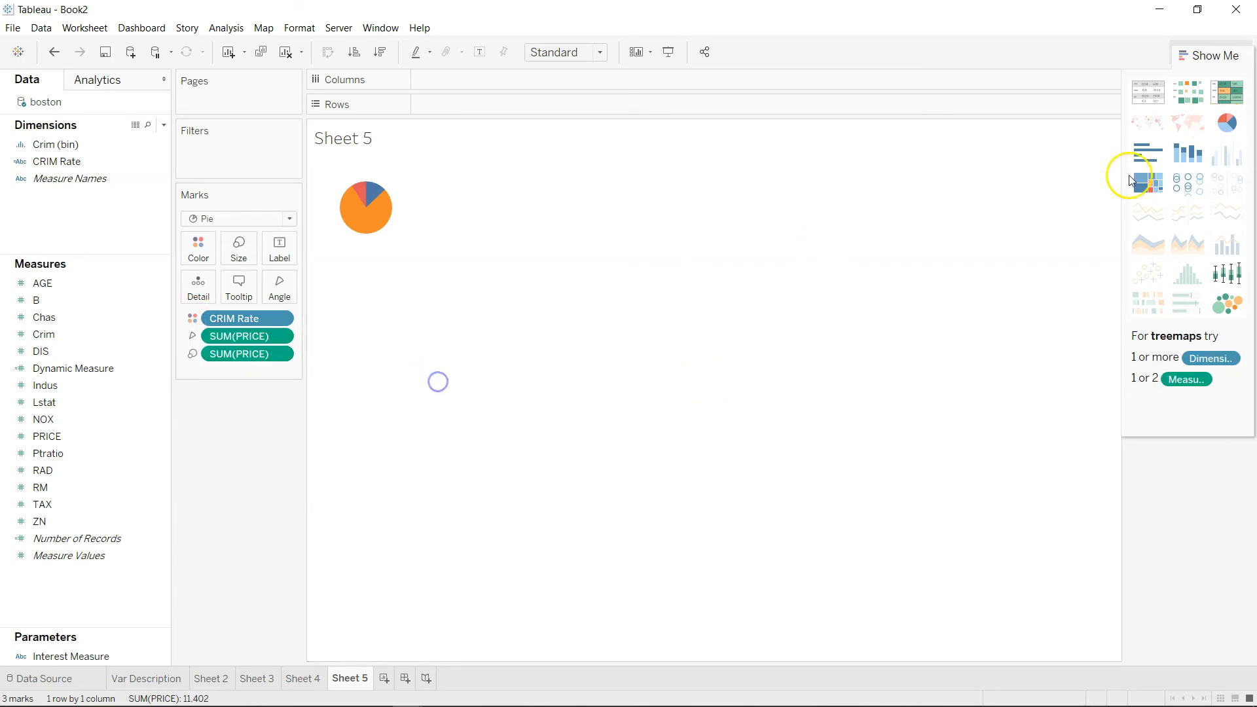
click(1211, 55)
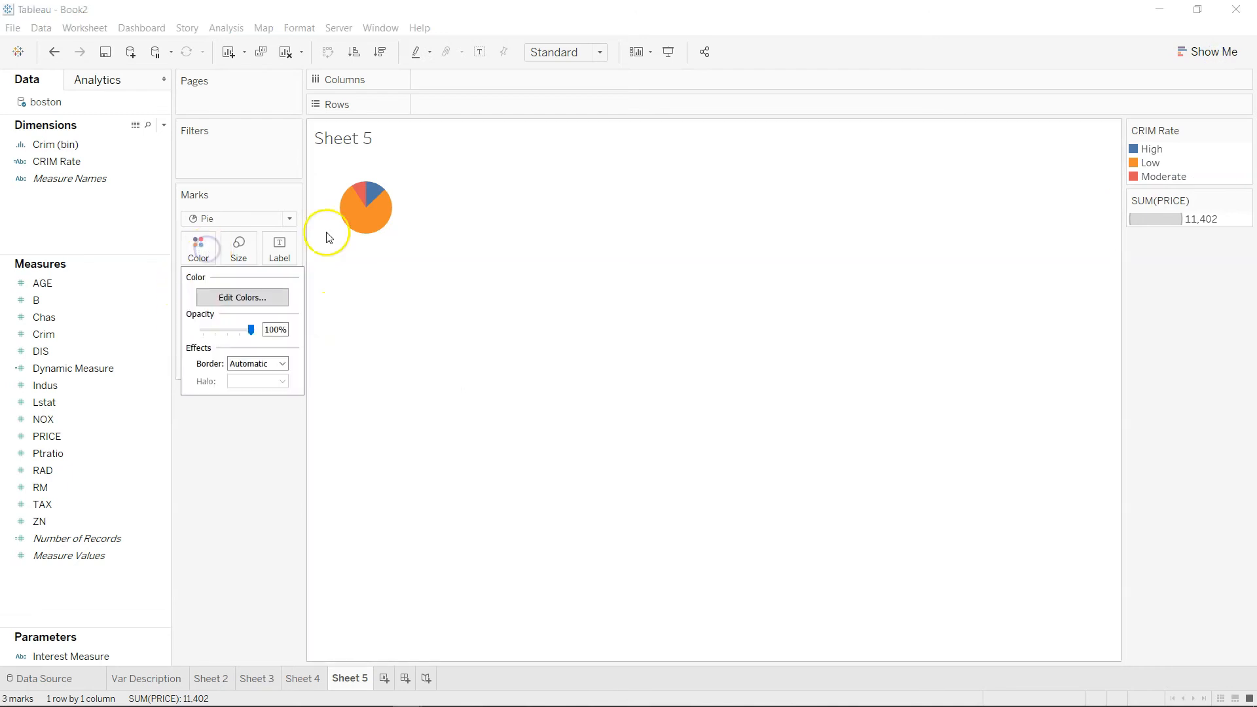
- Recolor the CRIM Rate slices: High red, Low green and Moderate yellow
click(235, 305)
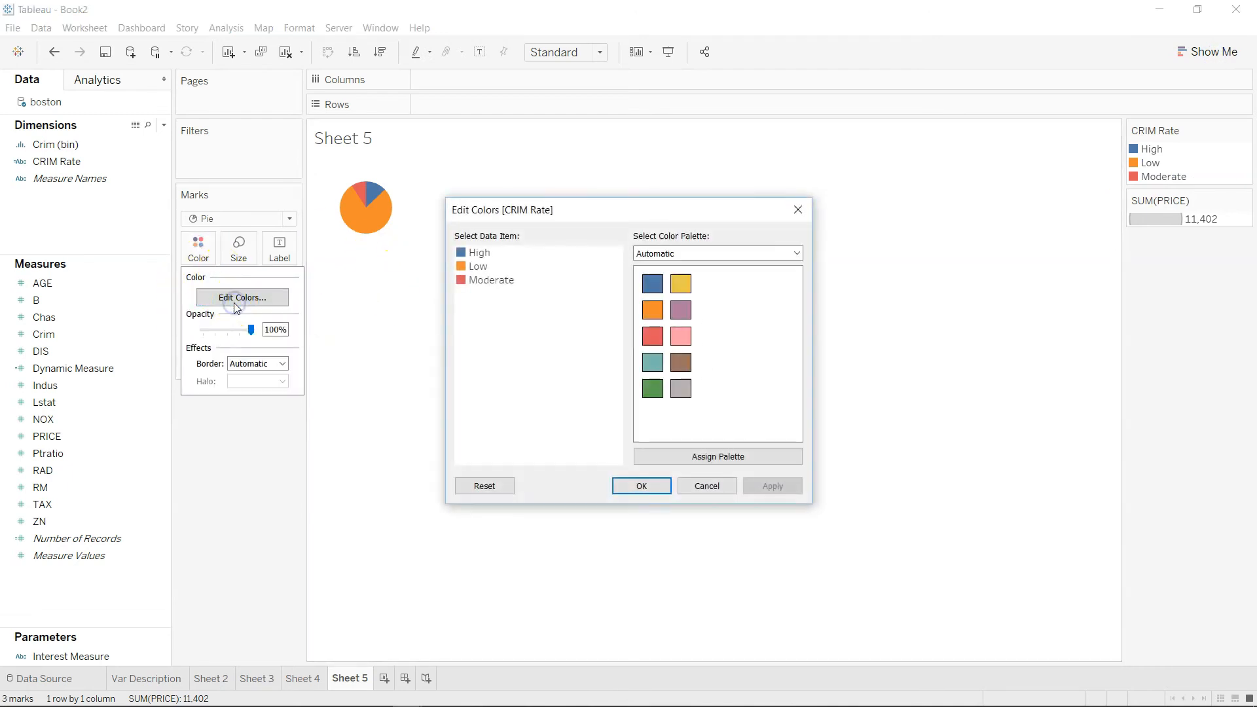
click(480, 253)
click(652, 336)
click(476, 266)
click(652, 389)
click(500, 282)
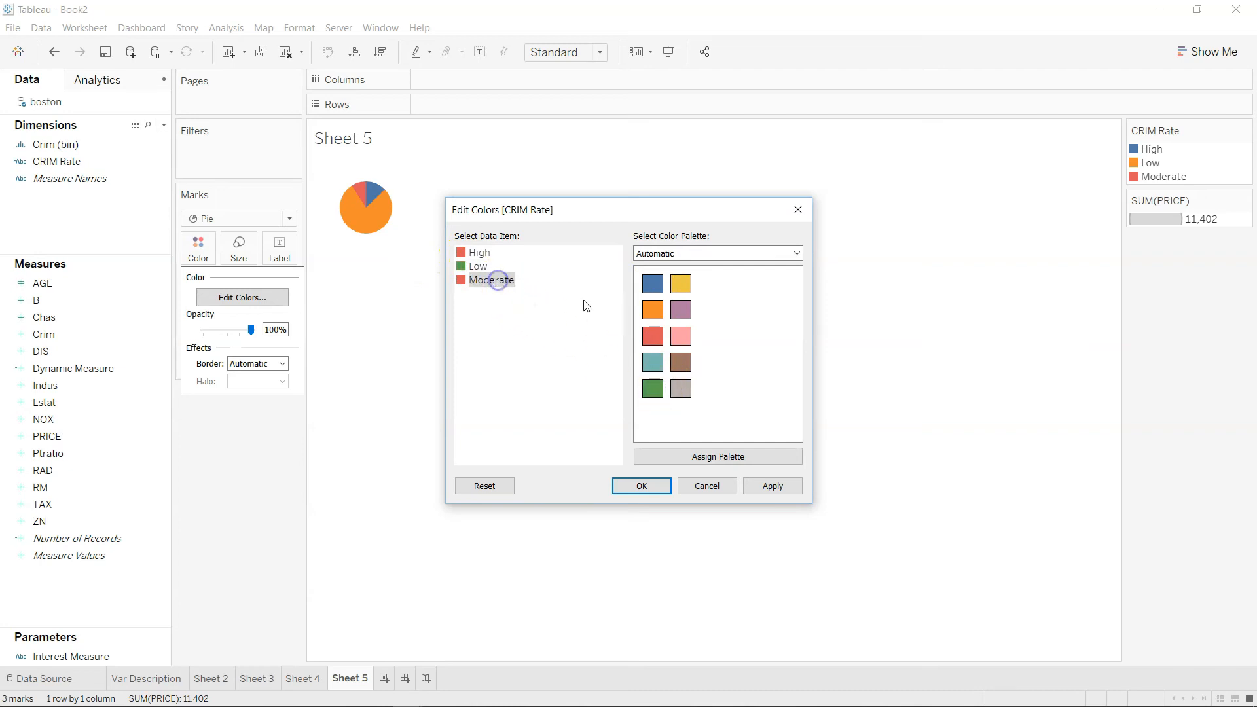
click(663, 297)
click(681, 285)
click(780, 489)
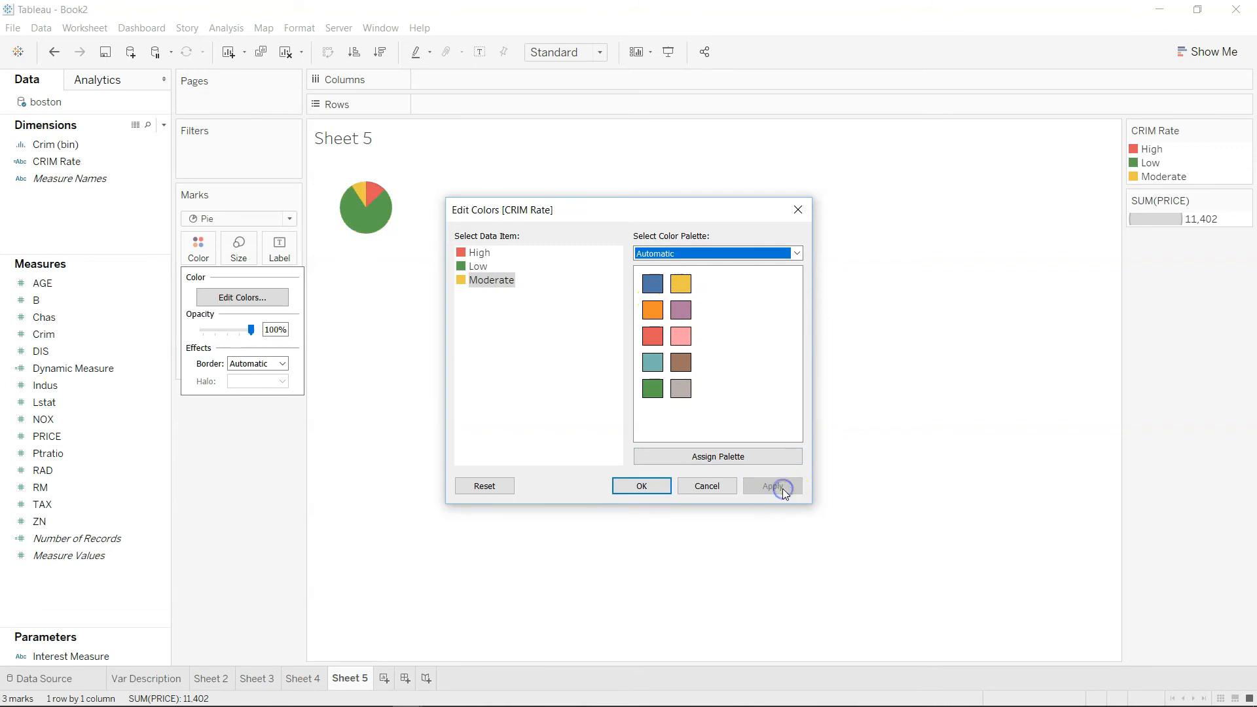
click(652, 485)
mouse_move(375, 237)
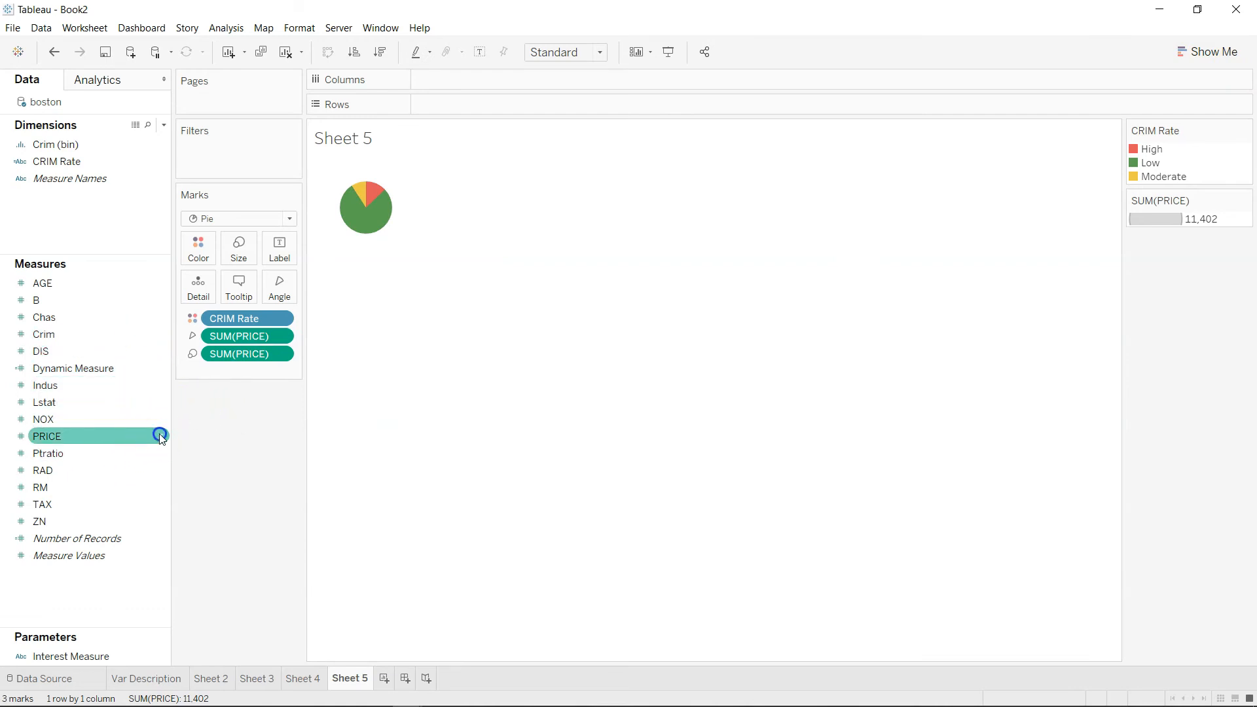
- Filter the pie chart by PRICE as a dimension with a 5 to 50 range of values, and show the filter control
right_click(159, 433)
click(236, 175)
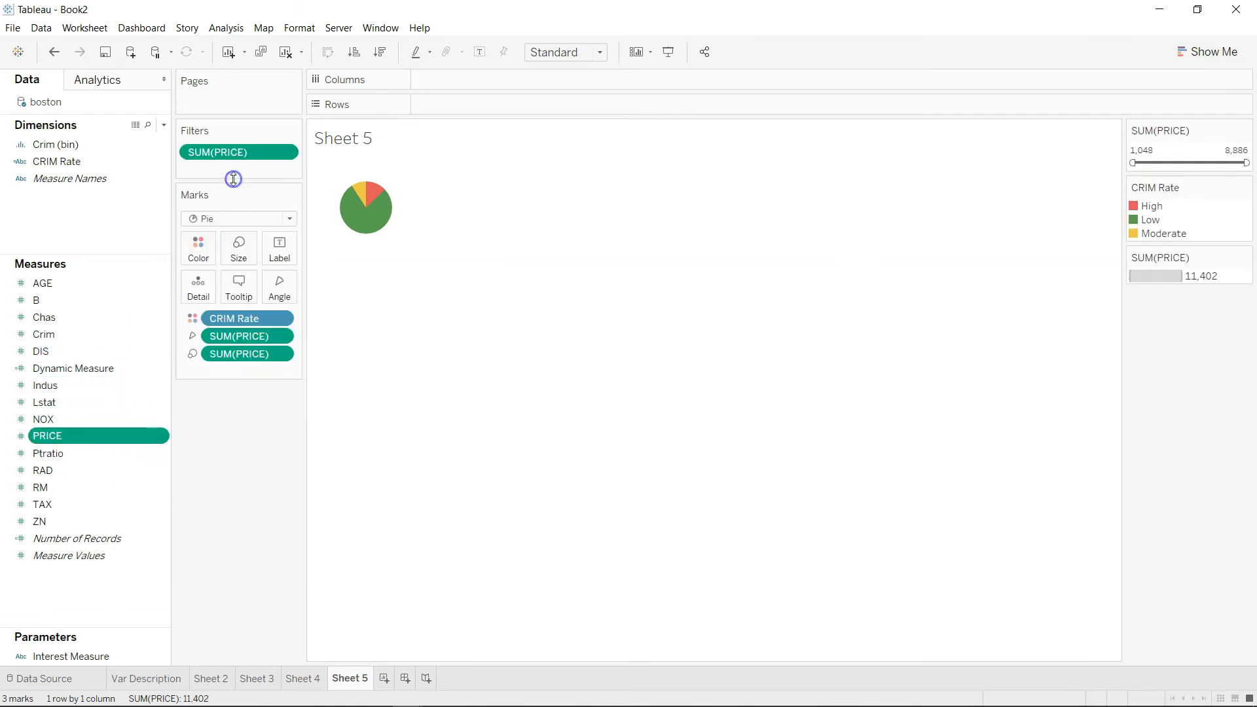
click(284, 152)
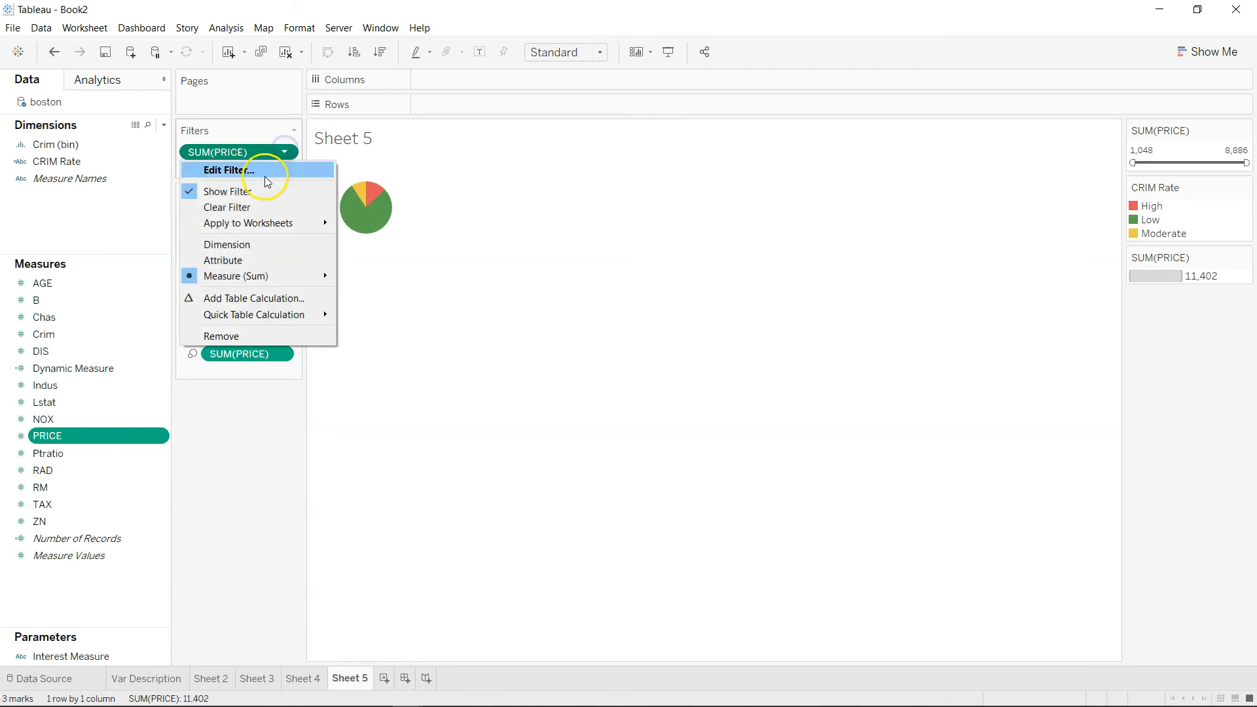
click(269, 245)
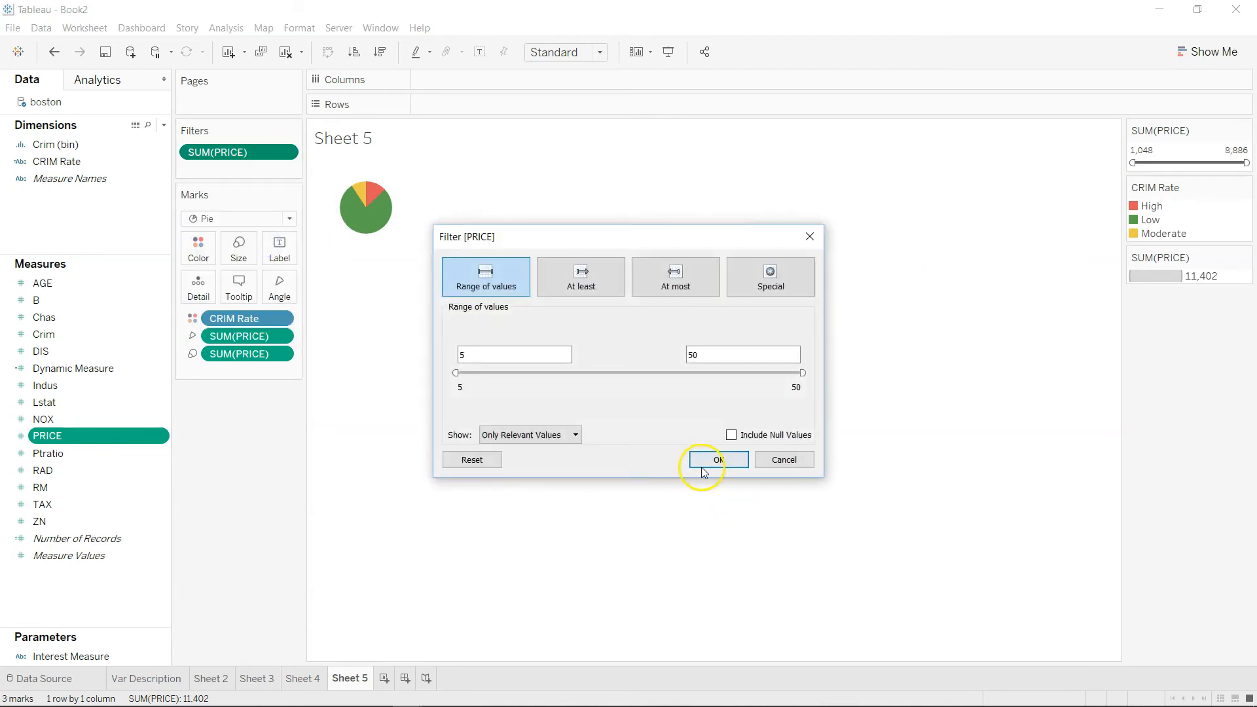
click(706, 461)
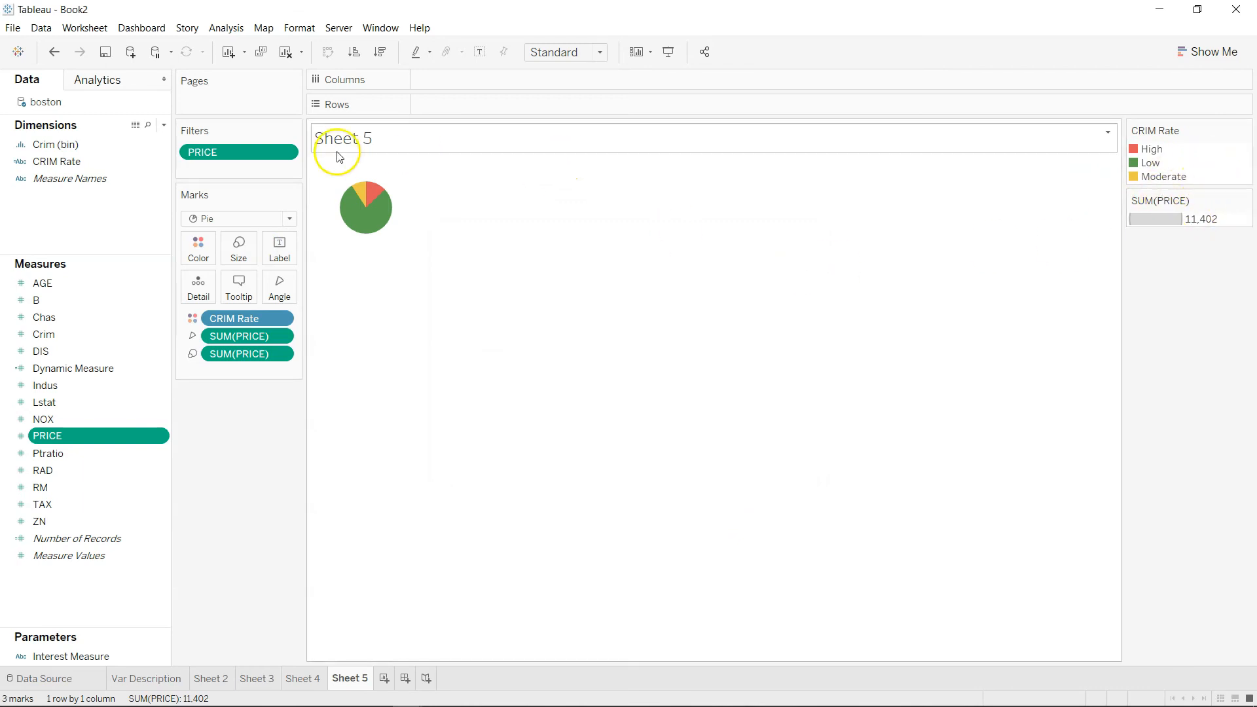
click(285, 152)
click(279, 191)
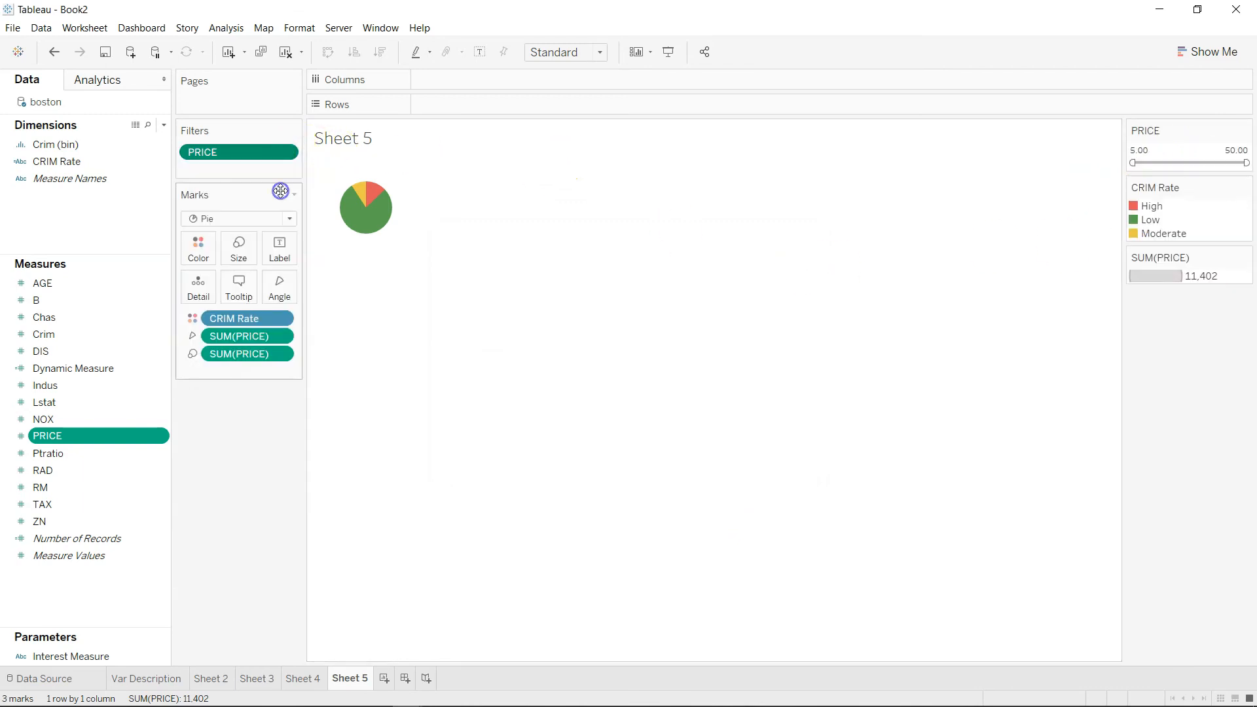
- Narrow the PRICE filter to 10.20 through 21.00 and inspect the pie's High slice
drag(1135, 161, 1166, 162)
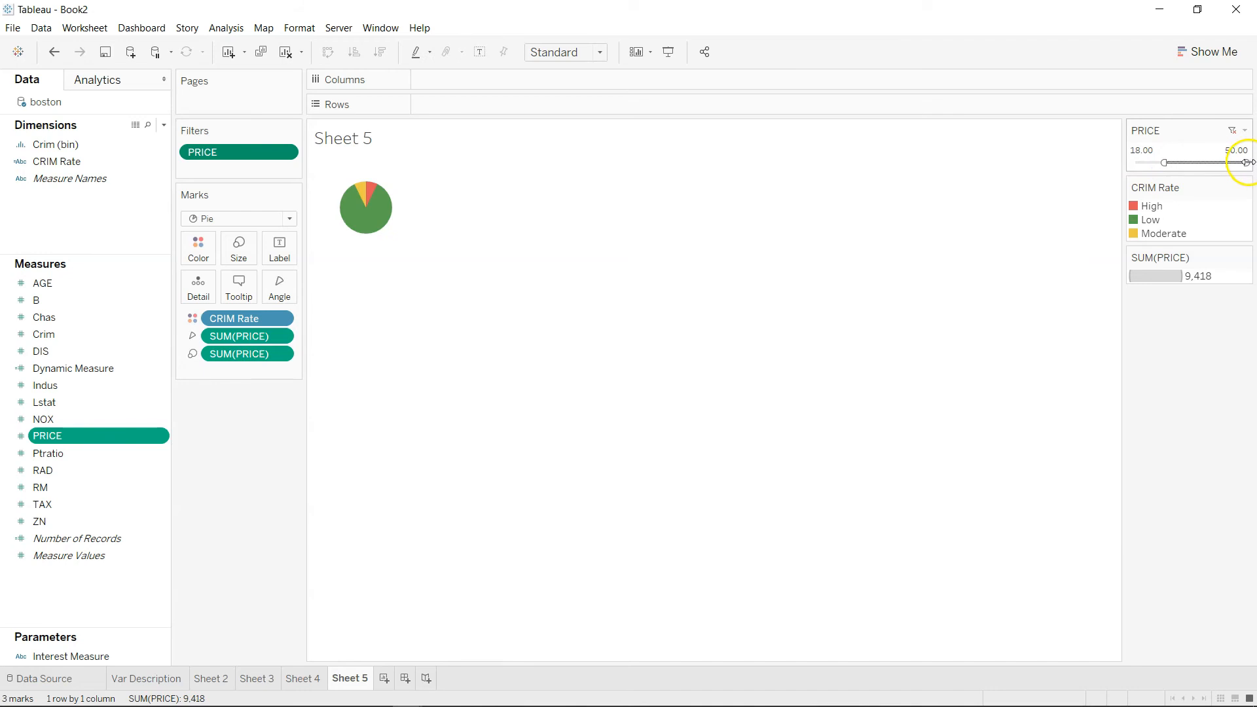
drag(1246, 162, 1242, 164)
drag(1204, 163, 1143, 169)
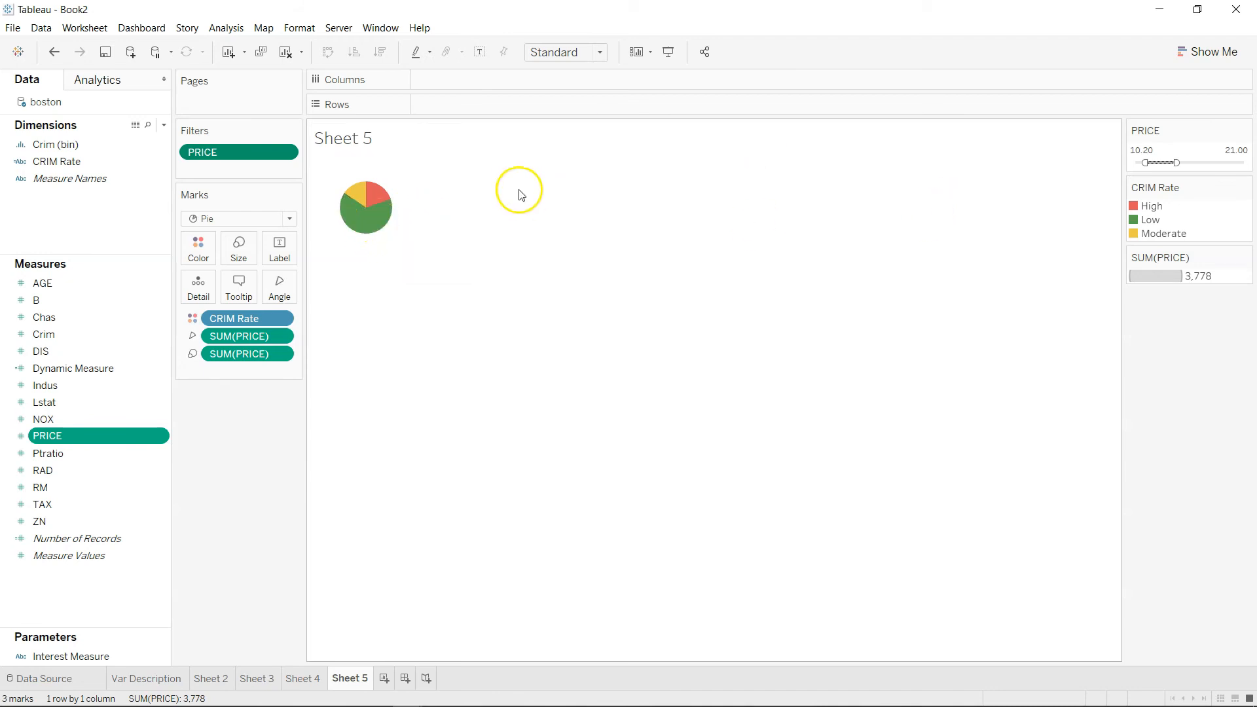
mouse_move(378, 201)
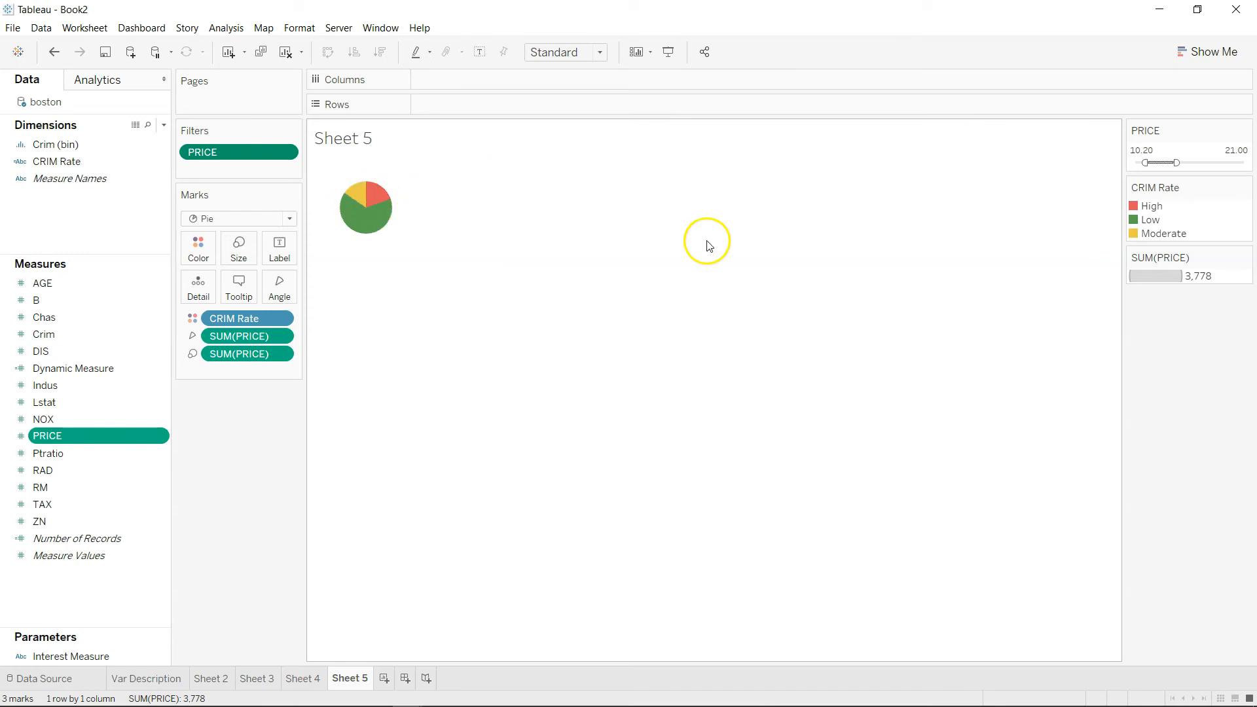
- Shift the PRICE filter to the high range of 37.530 through 42.400 and inspect the pie
drag(1176, 164, 1228, 163)
drag(1145, 162, 1212, 163)
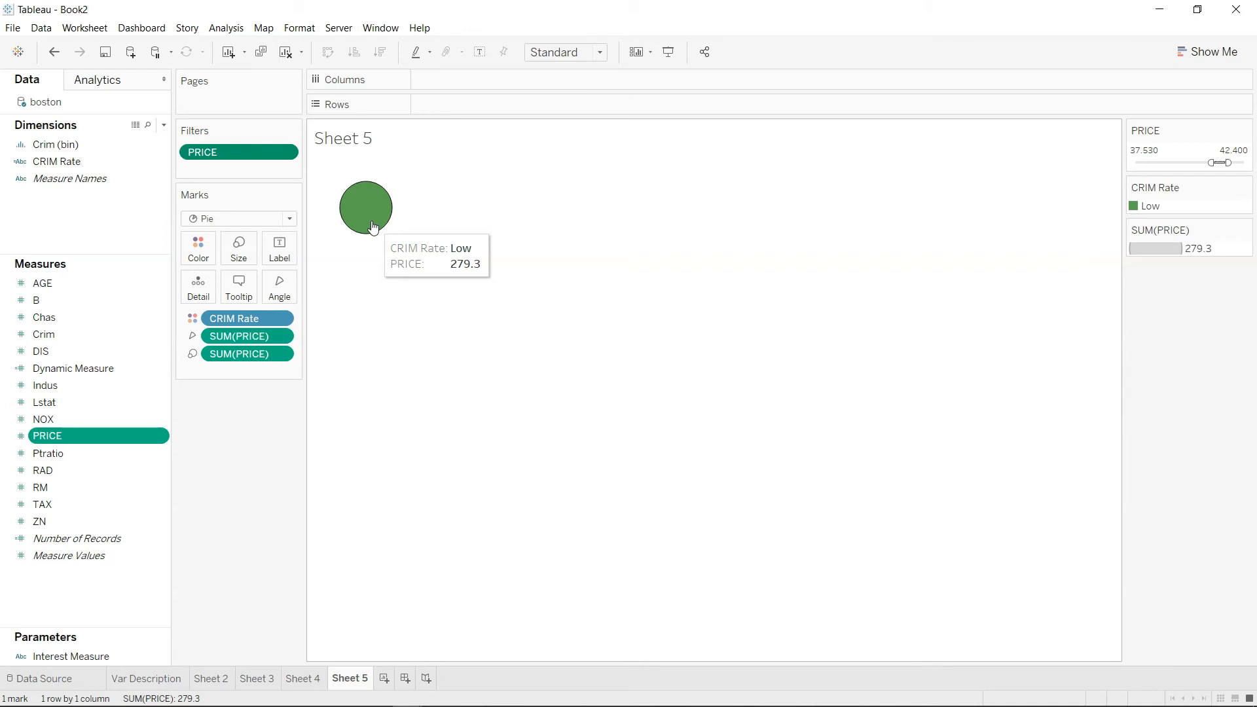
click(485, 314)
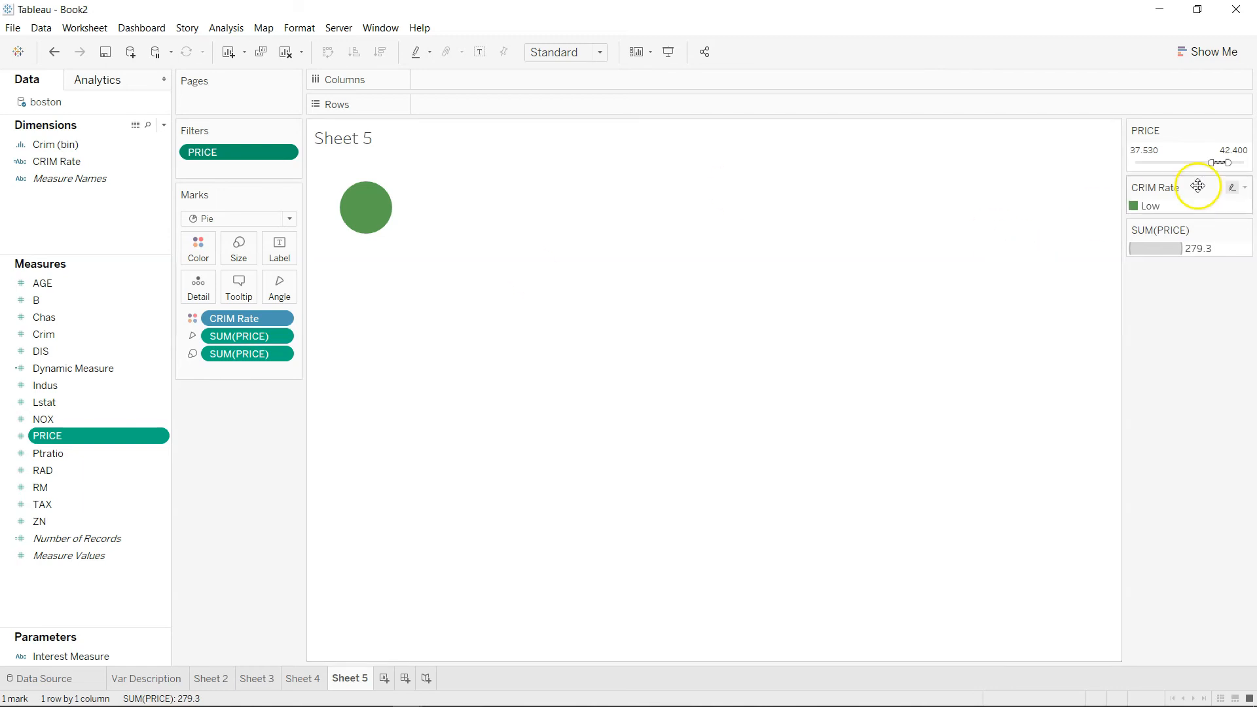
- Set the PRICE filter to the low range of 9.60 through 19.90
drag(1216, 160, 1143, 162)
drag(1228, 164, 1174, 163)
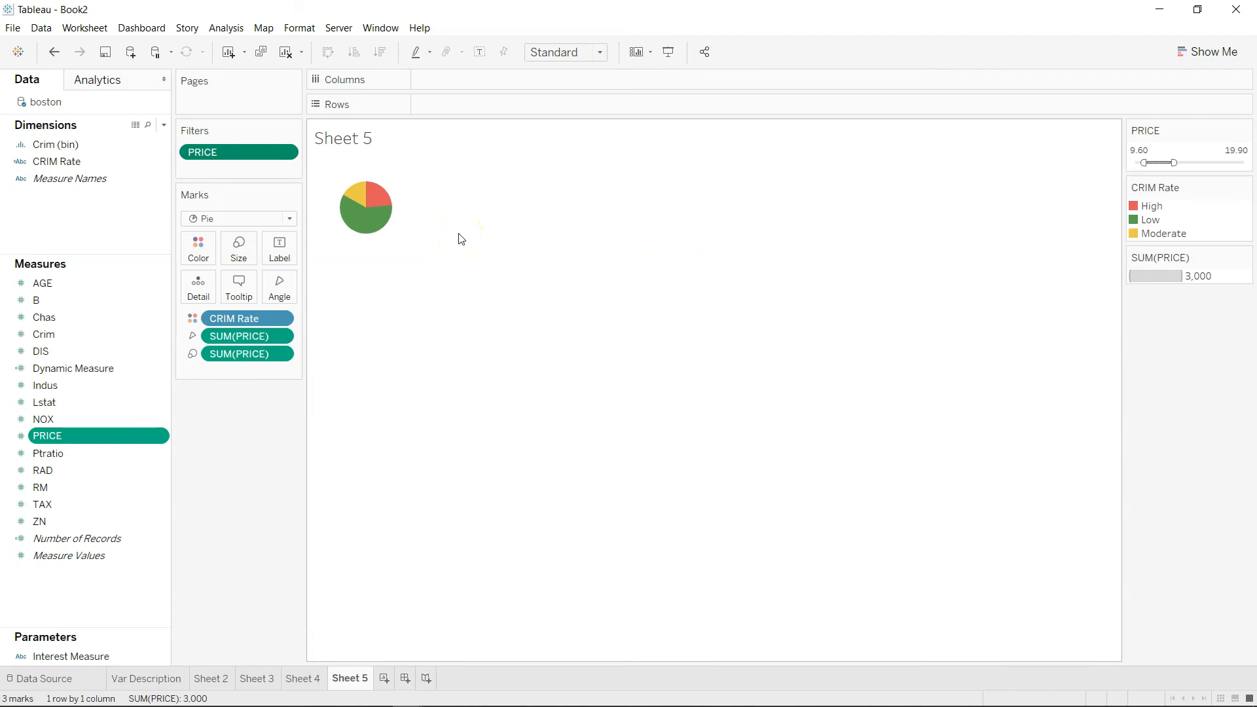
- On a new worksheet, create a scatter plot of Crim against PRICE and disaggregate the measures into individual records
click(384, 678)
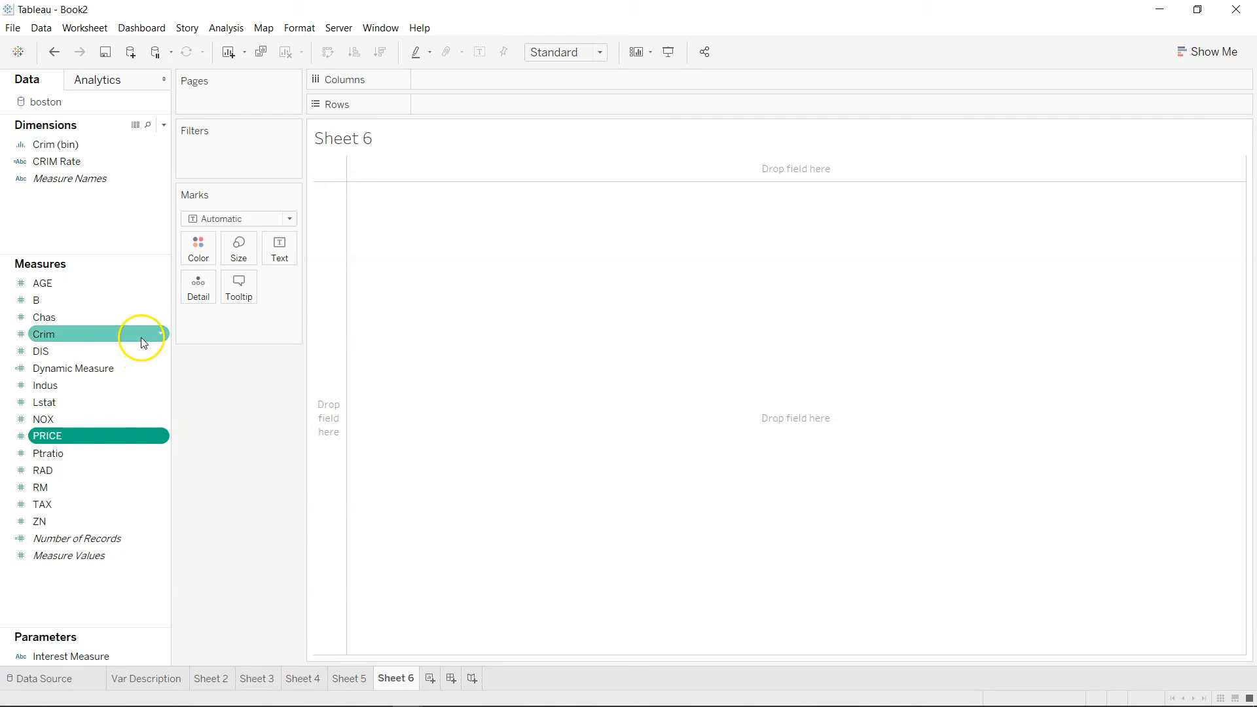
ctrl+click(140, 337)
click(1204, 50)
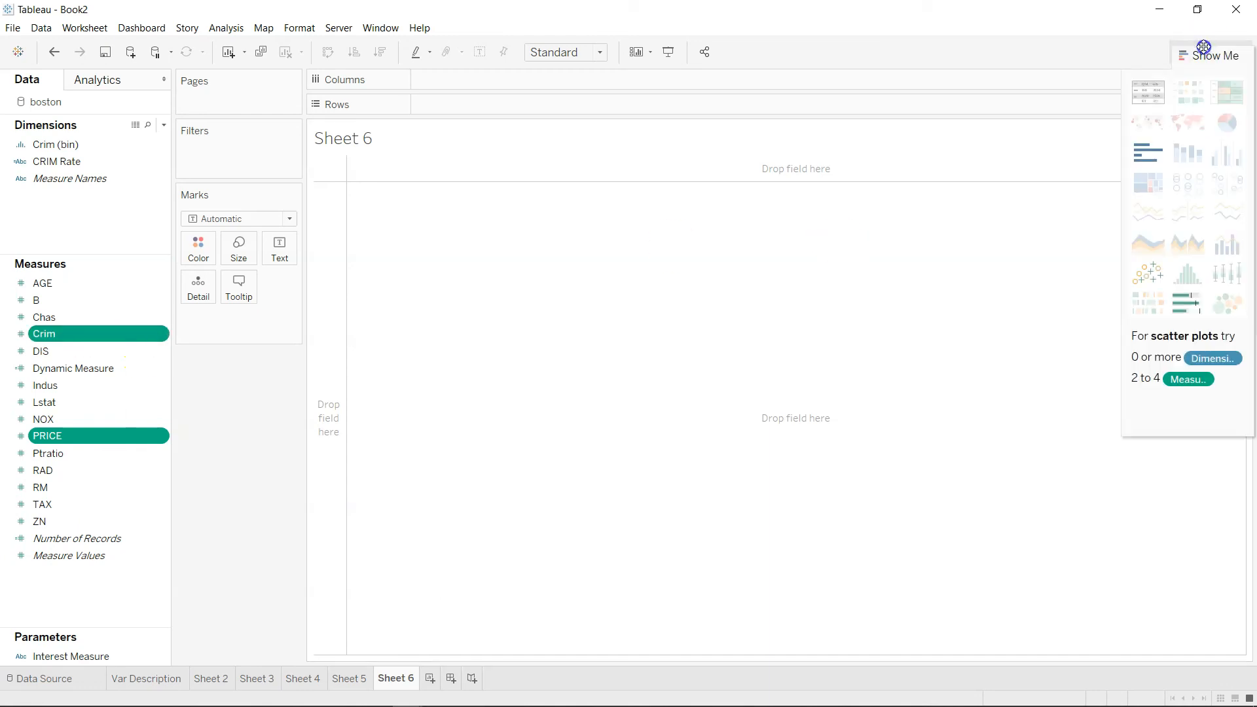
click(1141, 279)
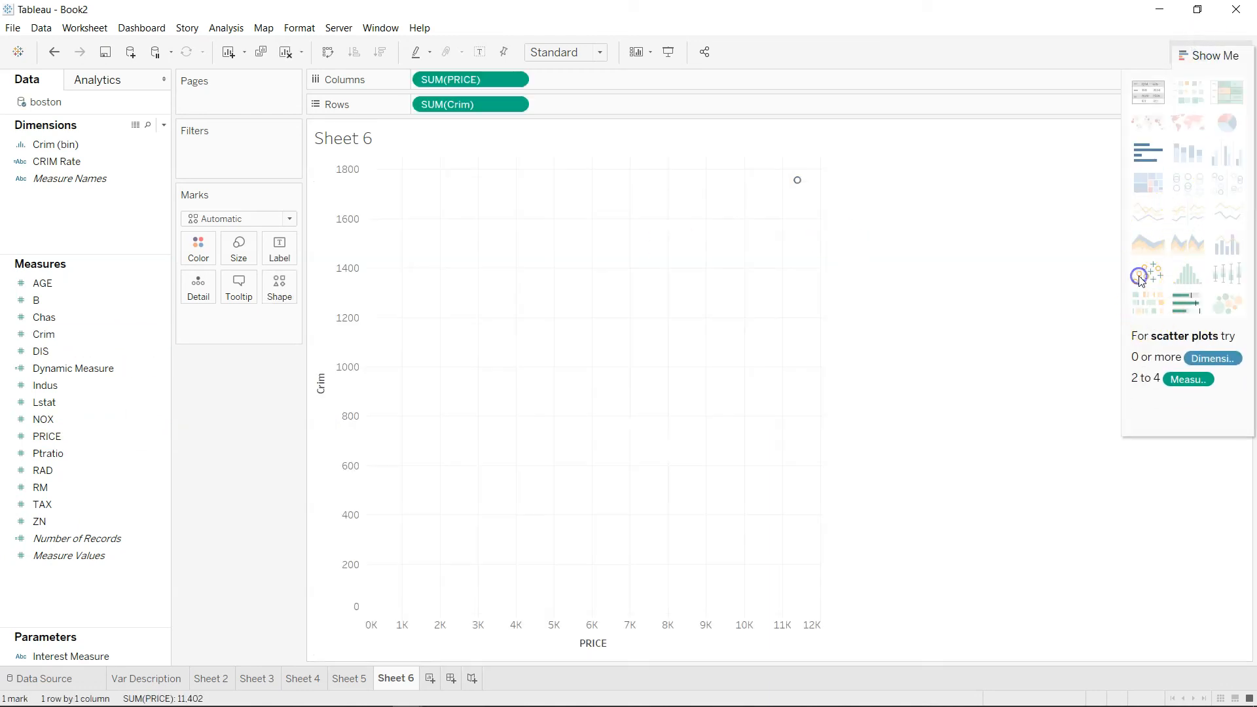
click(229, 28)
click(237, 61)
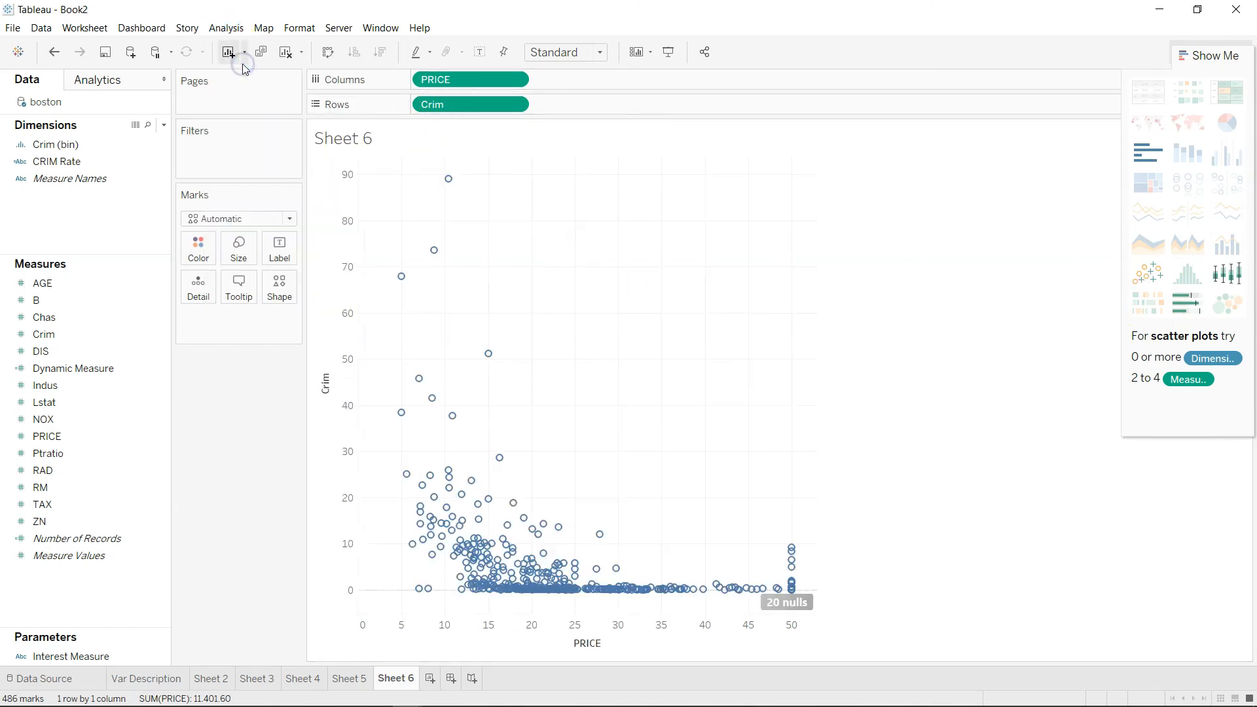
click(1186, 57)
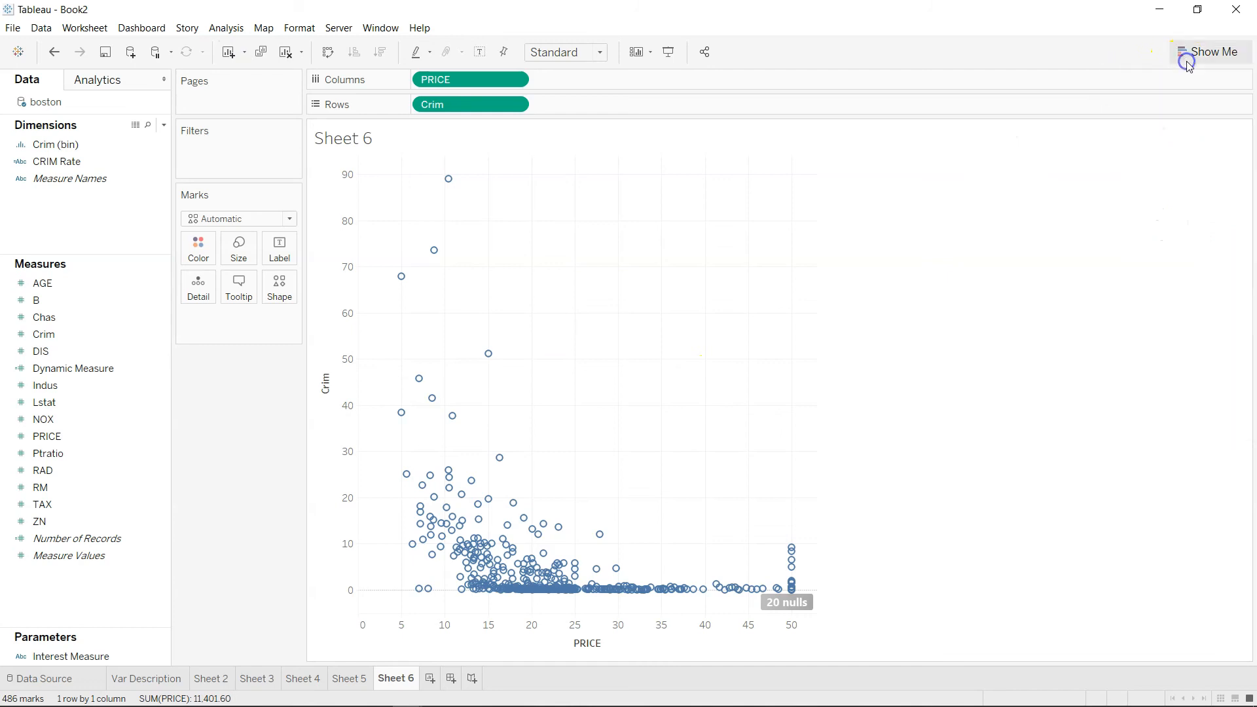
- Add an exponential trend line to the scatter plot and filter out the null values
click(124, 80)
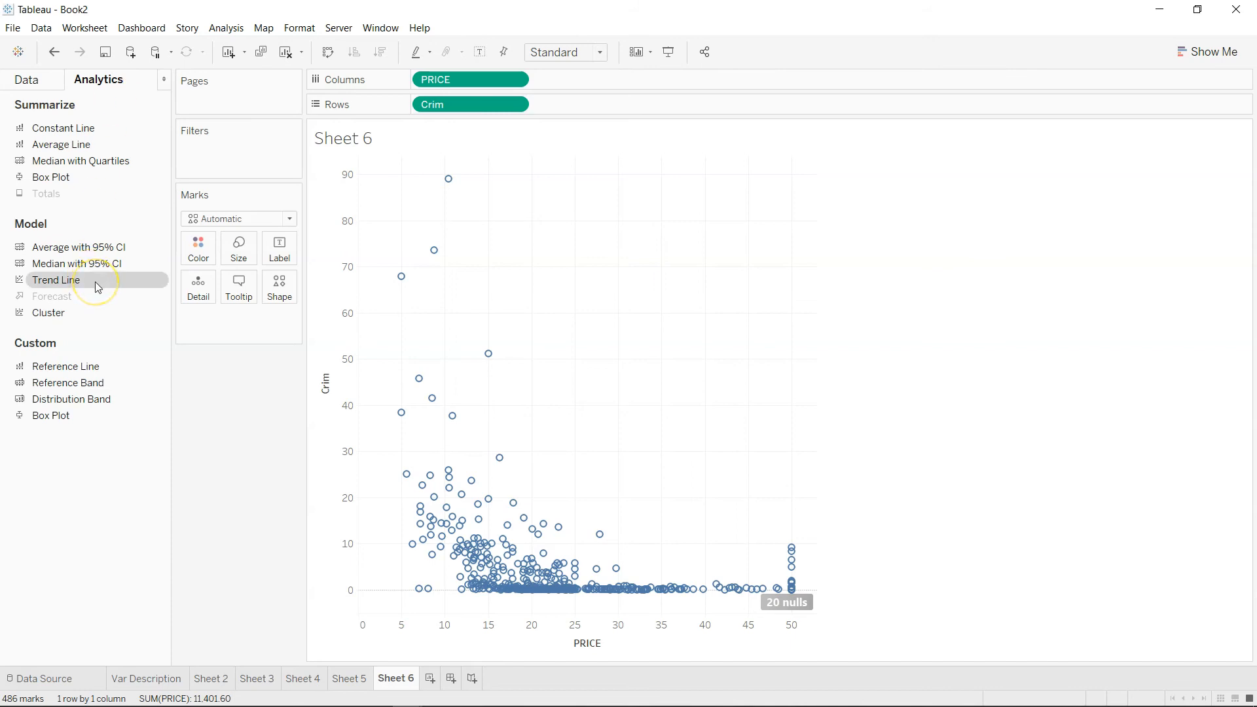
drag(95, 281, 592, 190)
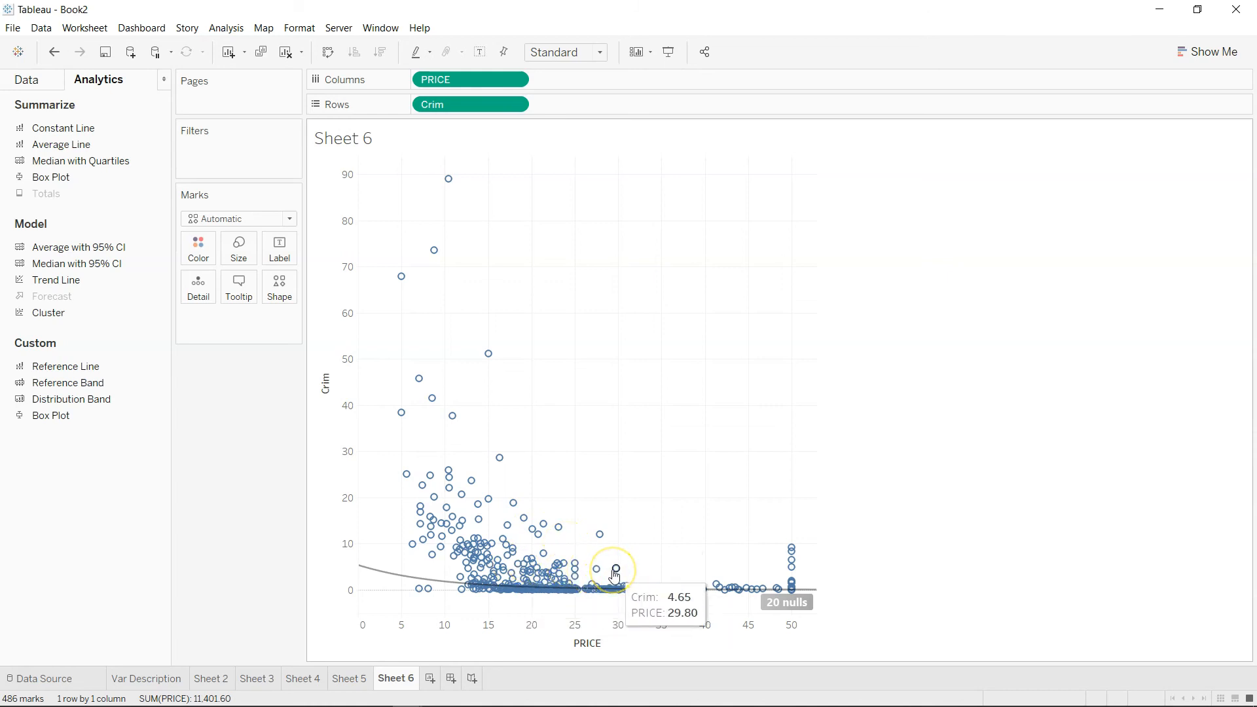
click(759, 607)
click(591, 343)
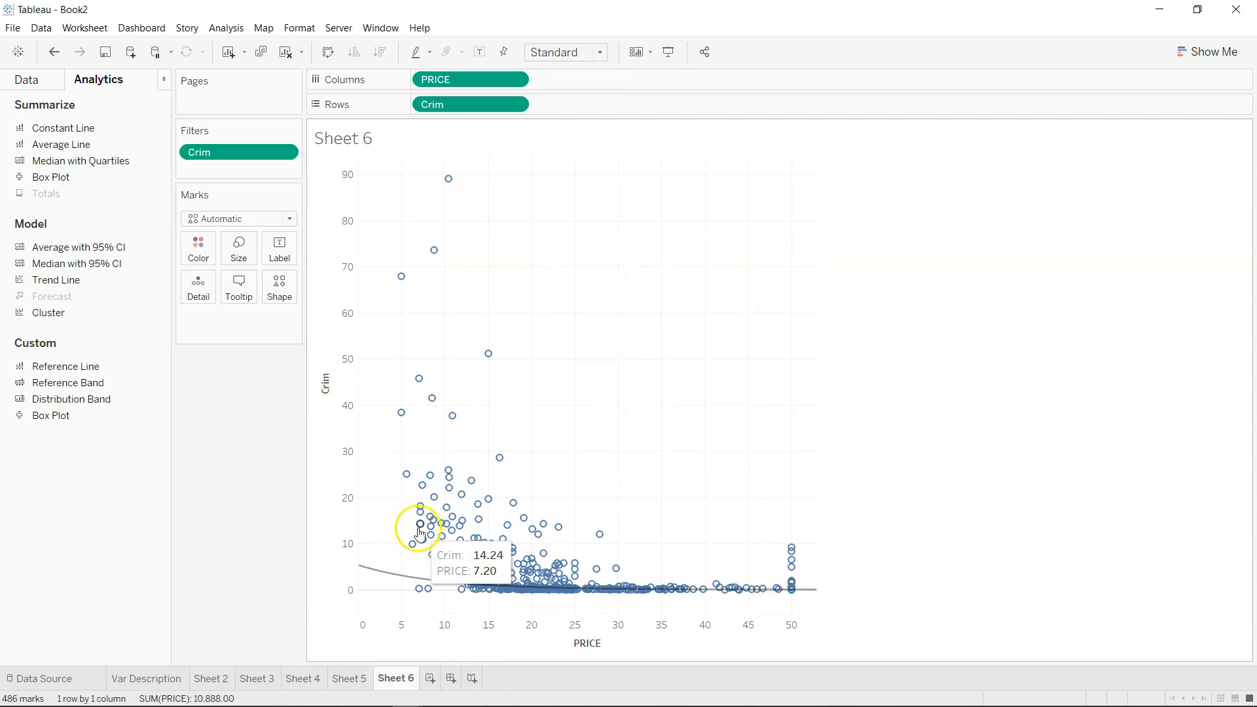
- Change the scatter plot's trend line model type to Logarithmic
click(395, 576)
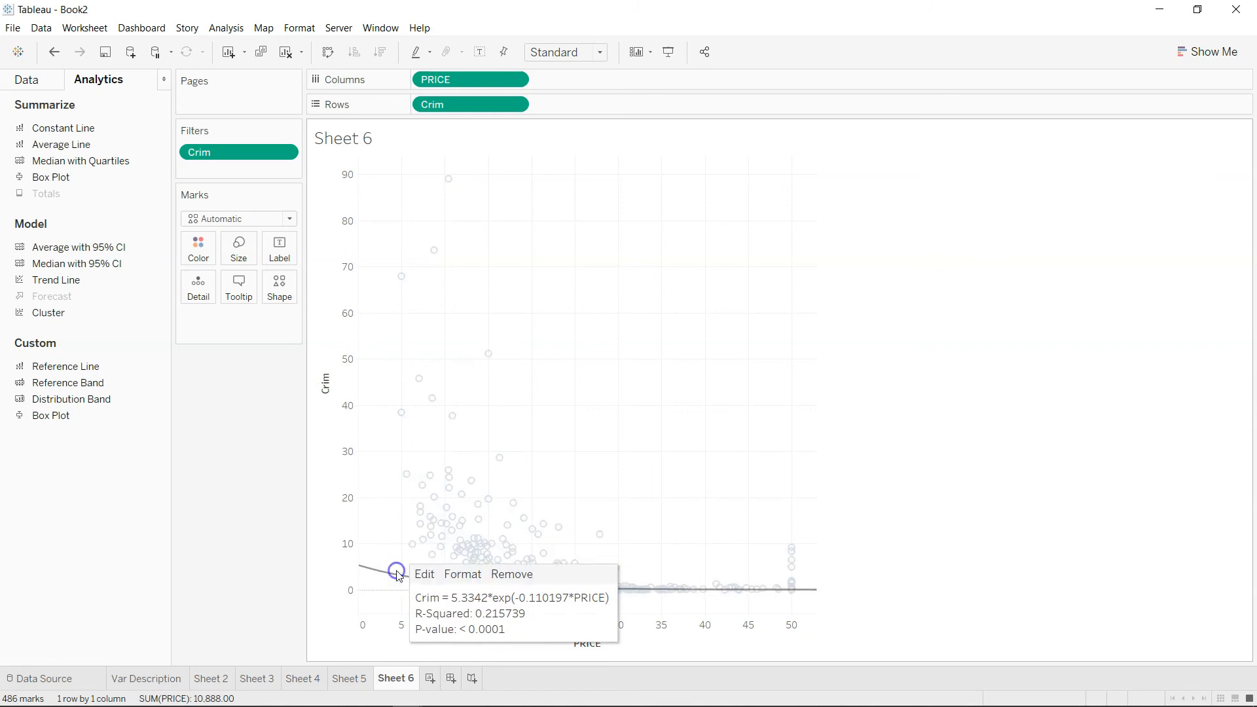
click(425, 573)
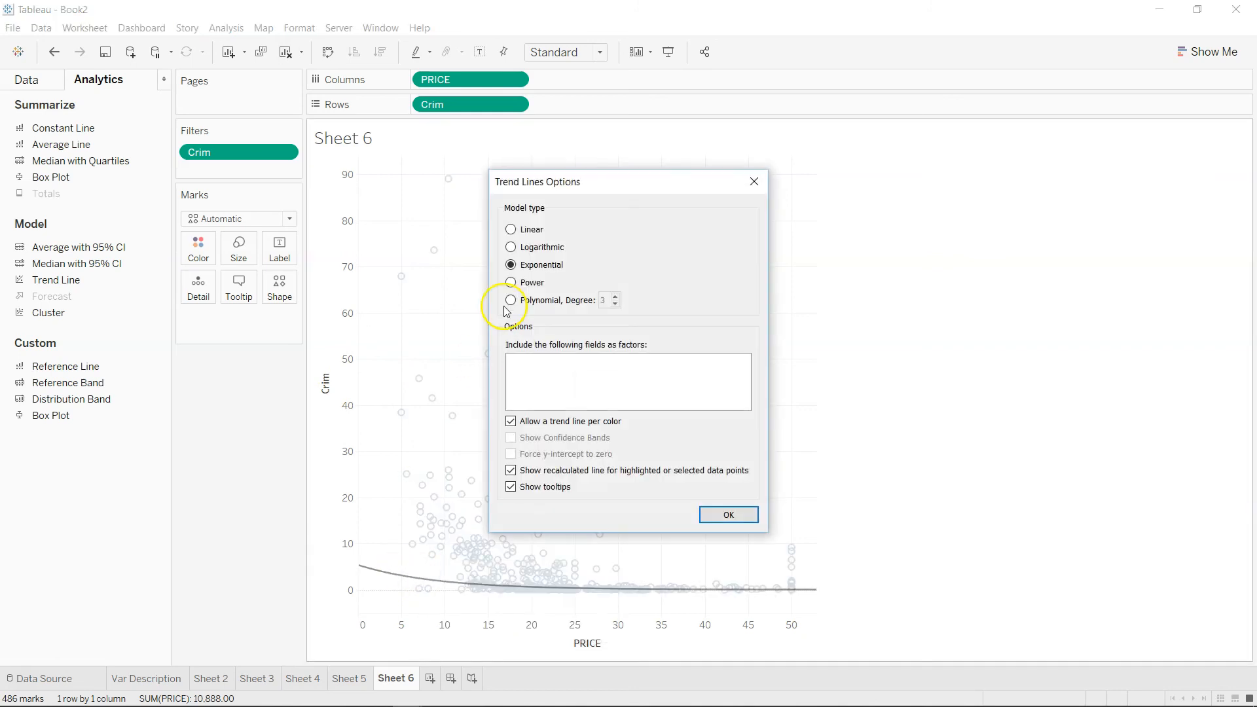
click(535, 252)
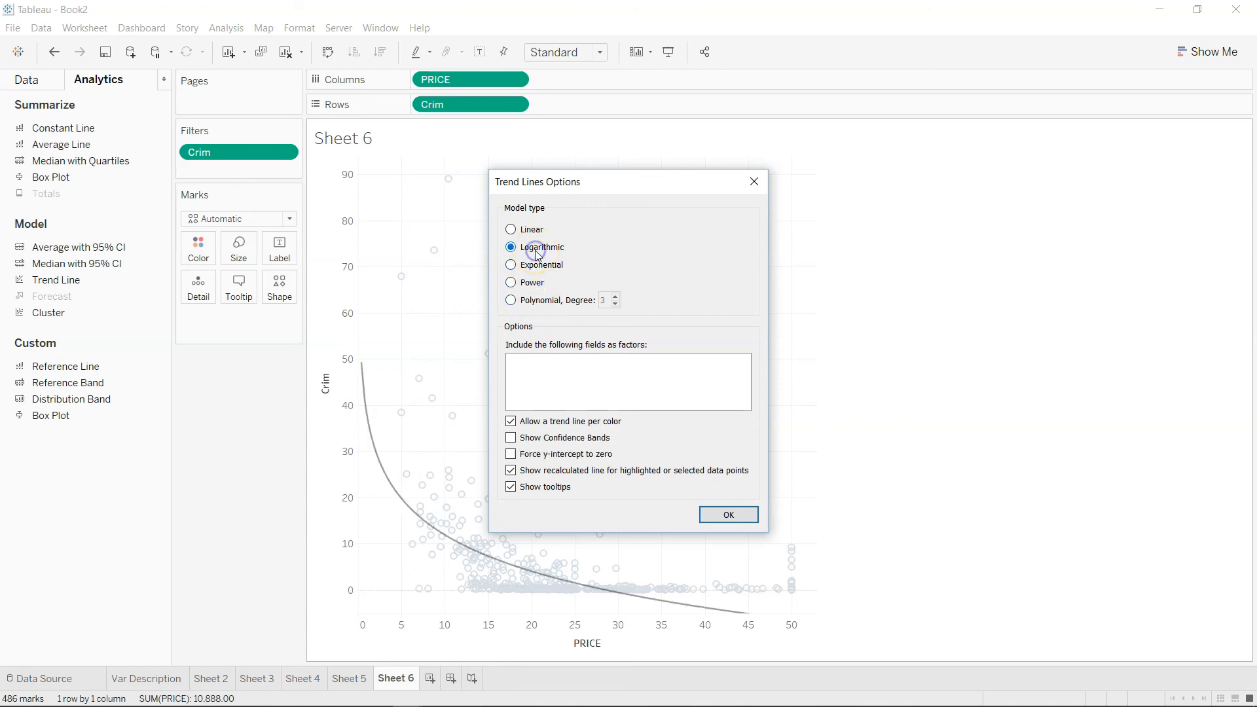
click(744, 520)
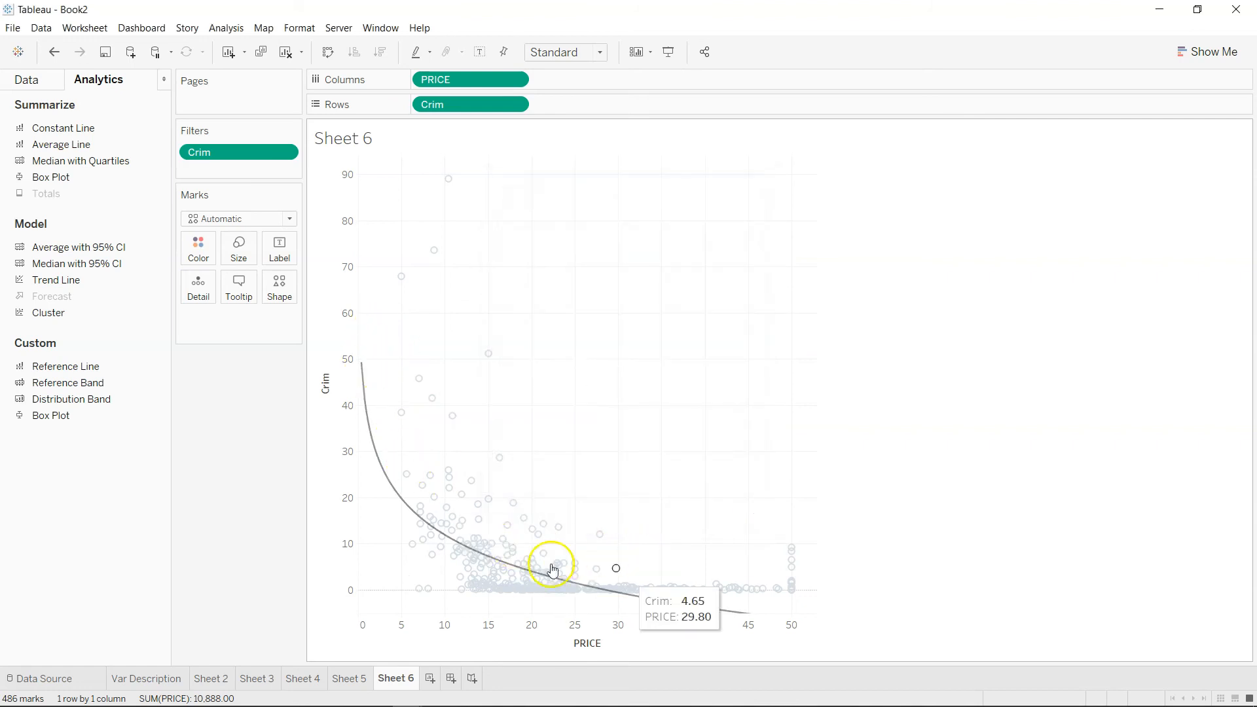
click(890, 453)
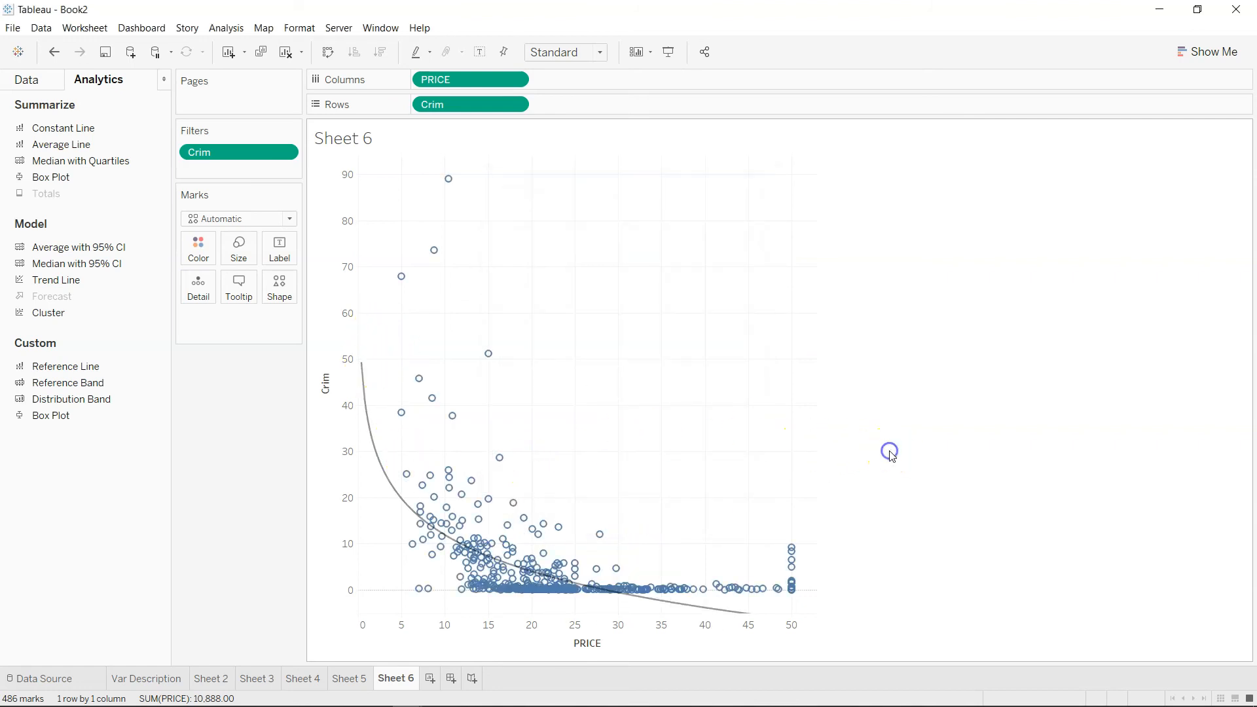
- Check the logarithmic trend line's equation and swap the axes so that Crim is on columns and PRICE on rows
mouse_move(363, 397)
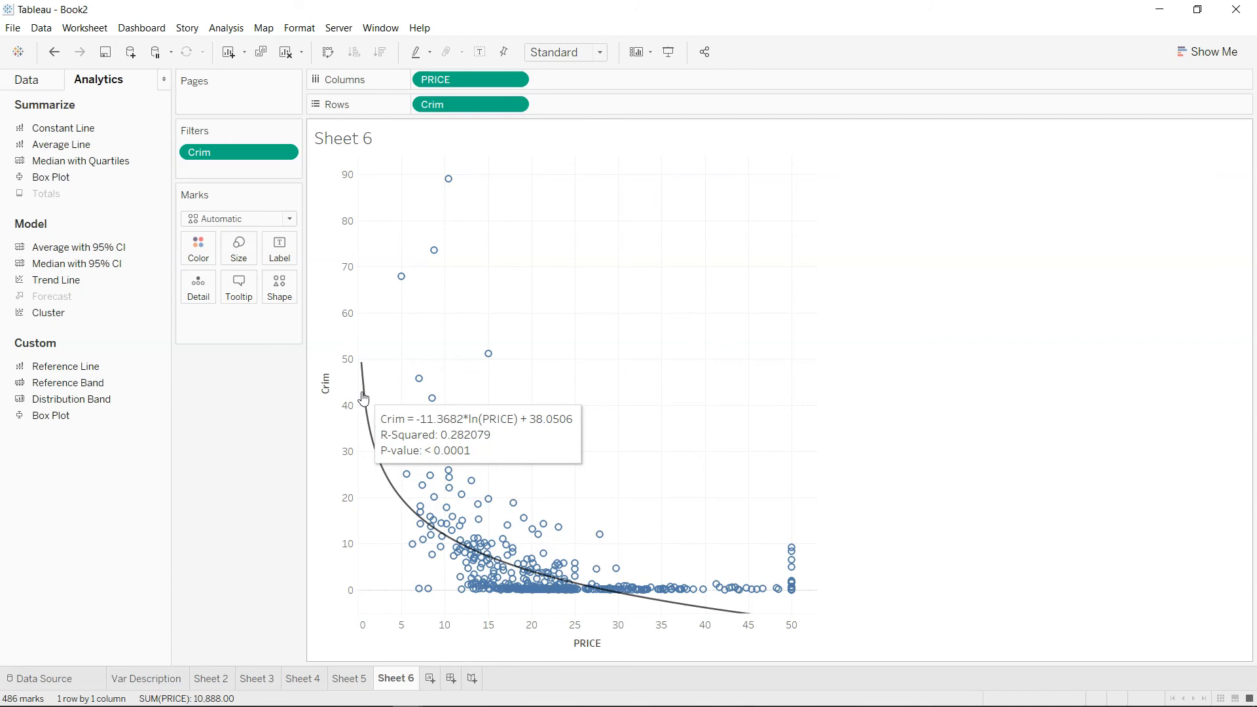
click(366, 406)
click(367, 414)
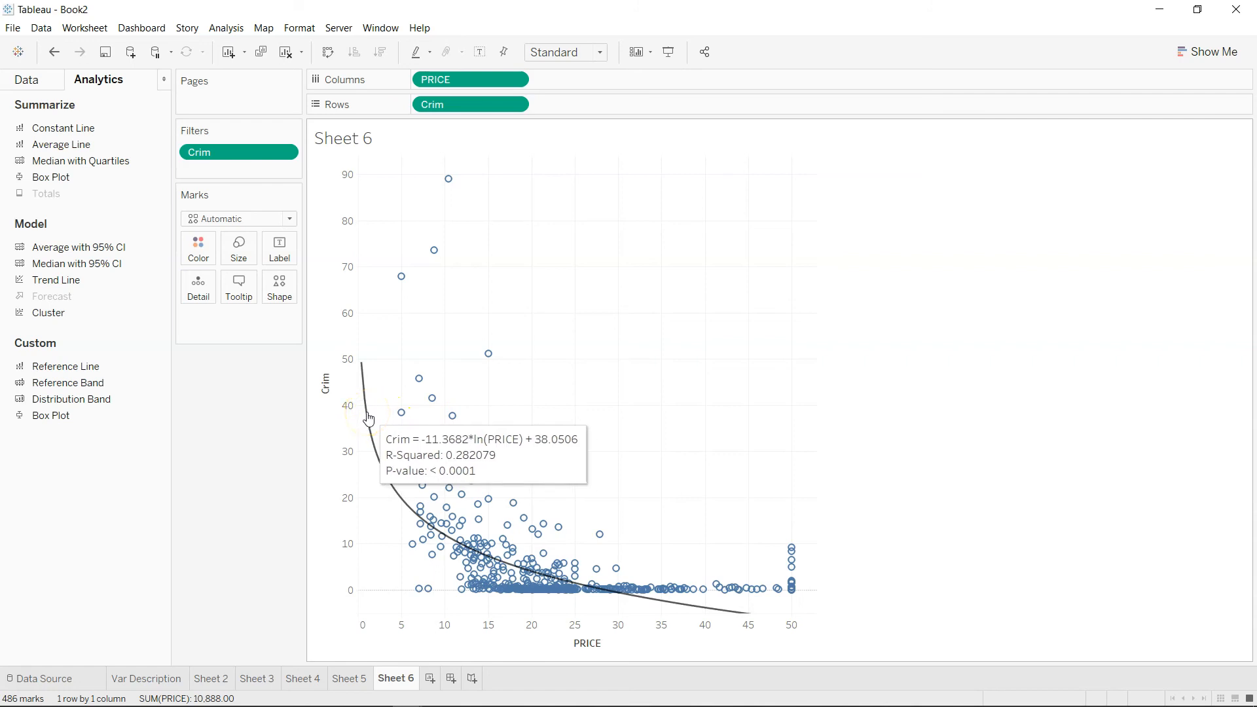
click(328, 52)
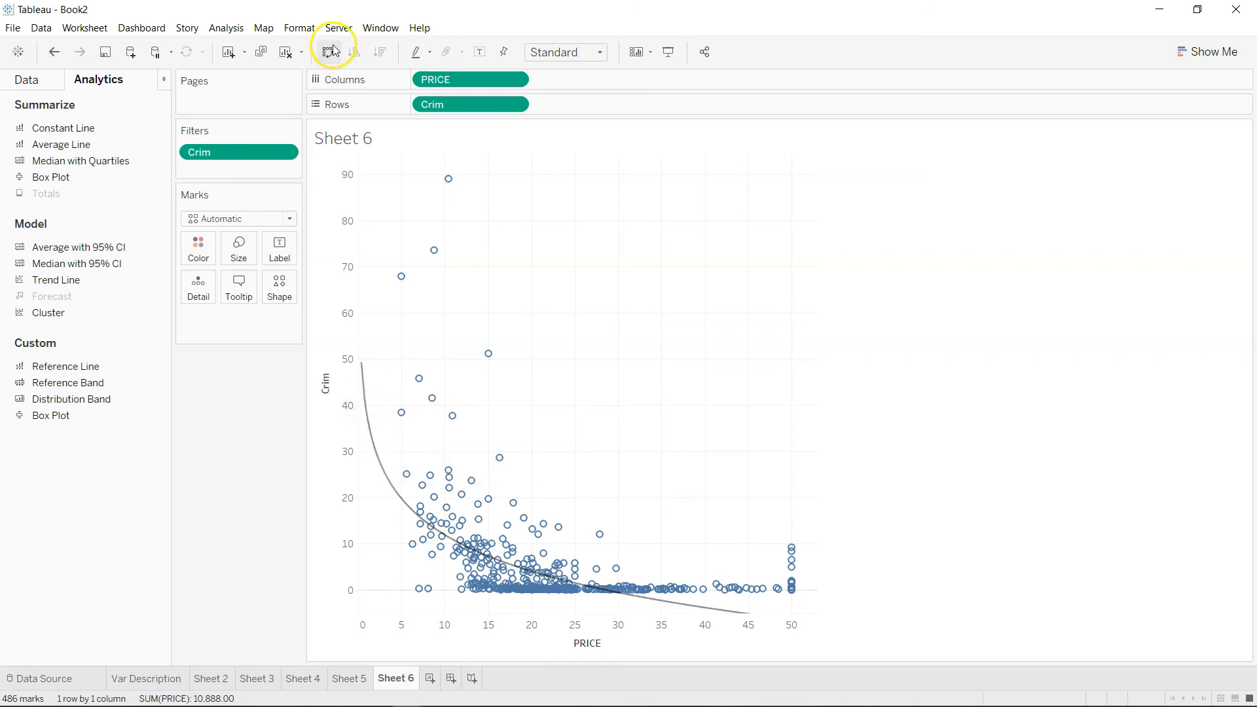
click(335, 150)
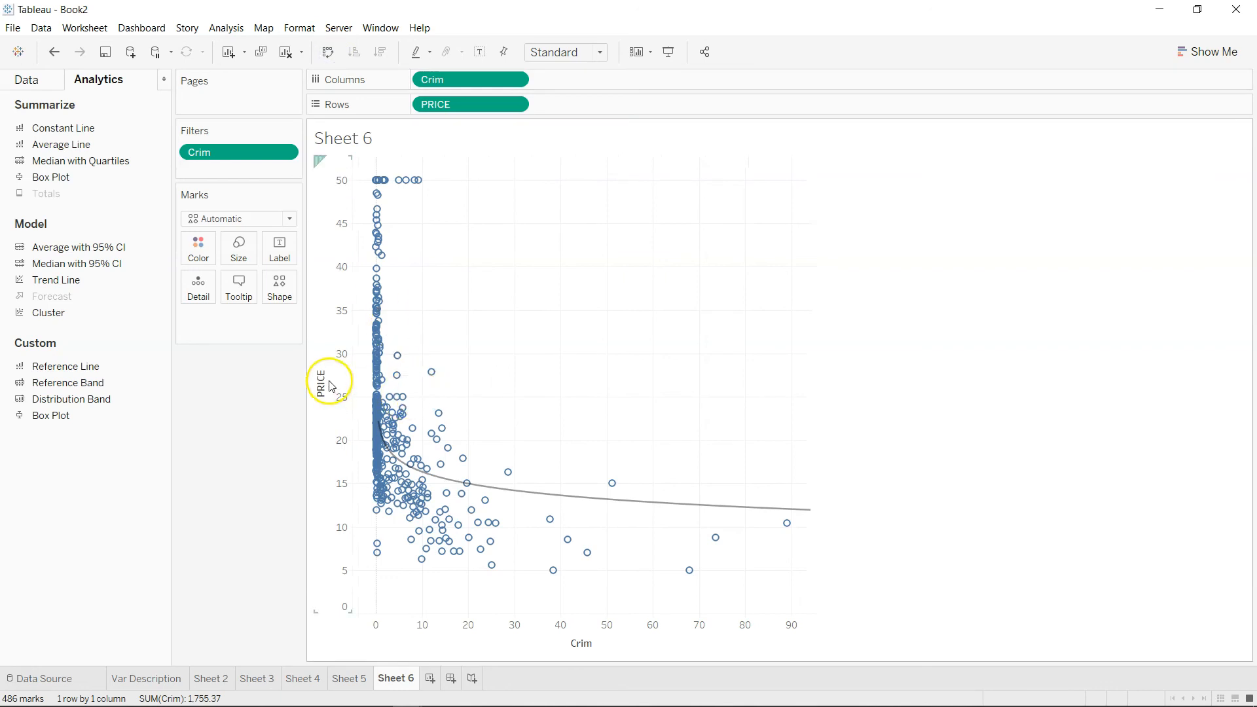
mouse_move(559, 495)
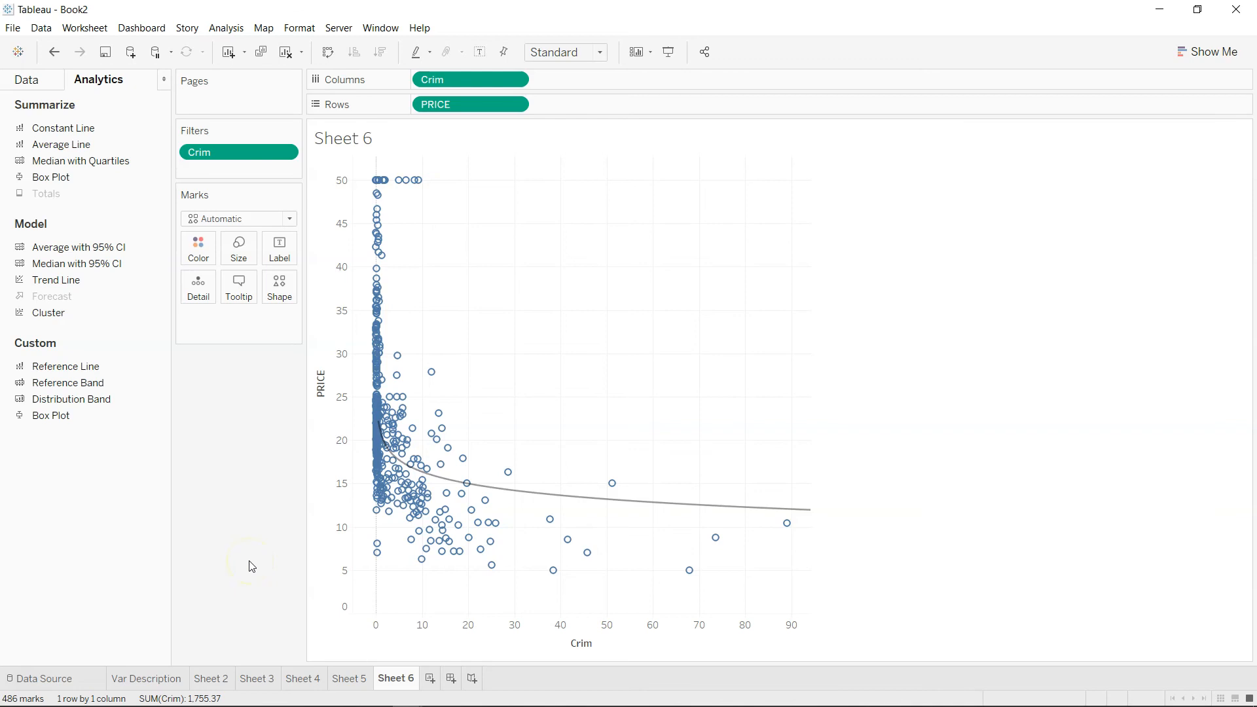
- Review the CRIM Rate pie chart, averages table, Crim (bin) box plots, Dynamic Measure scatter plot and Crim–PRICE scatter plot on Sheets 2 to 6
click(27, 79)
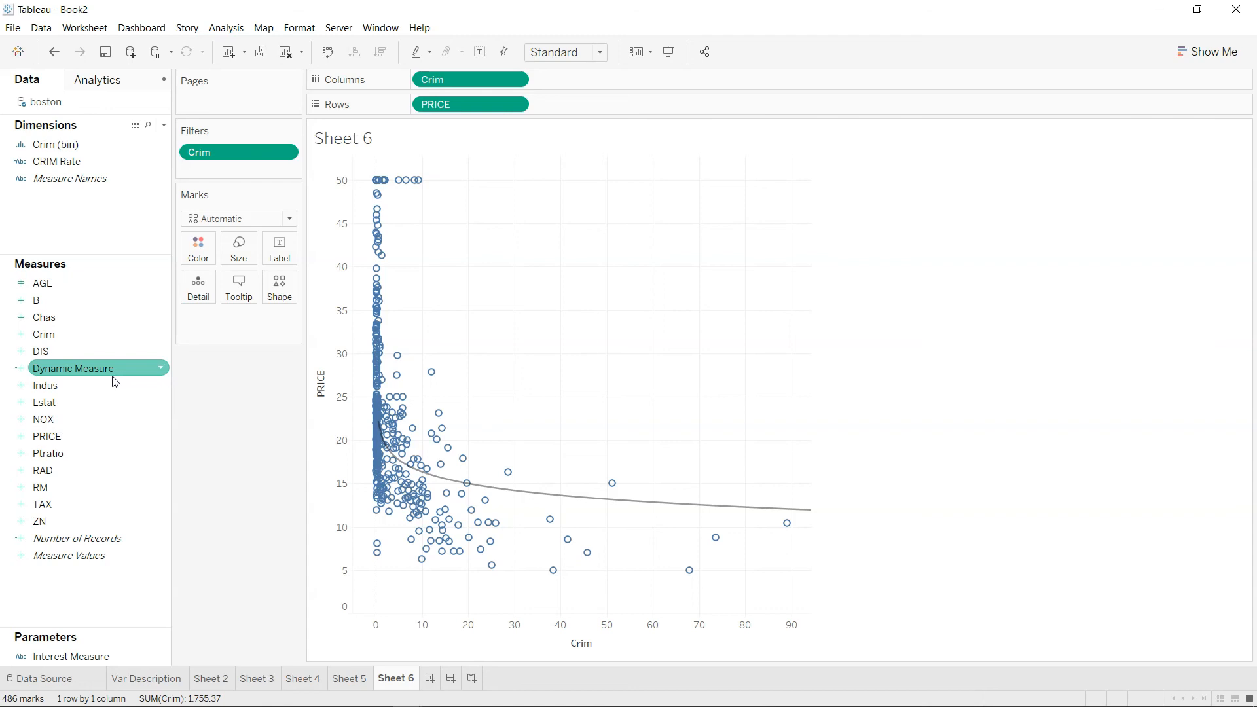
click(351, 679)
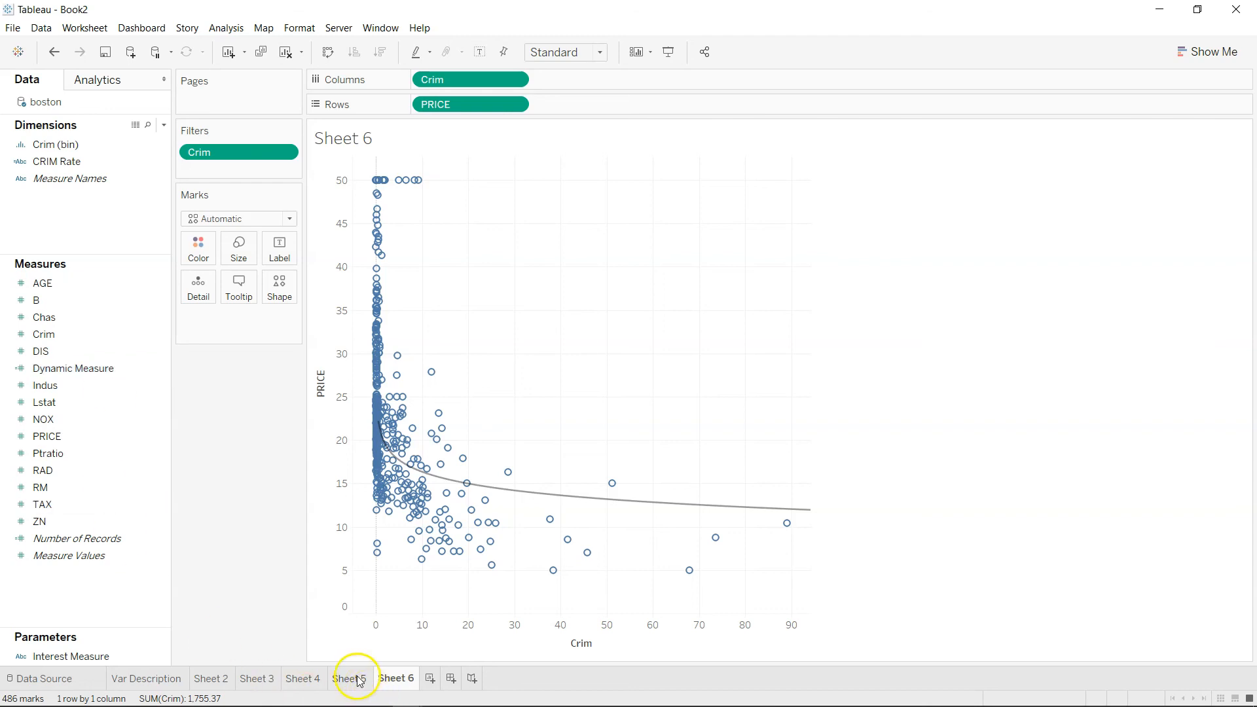
click(364, 257)
mouse_move(369, 225)
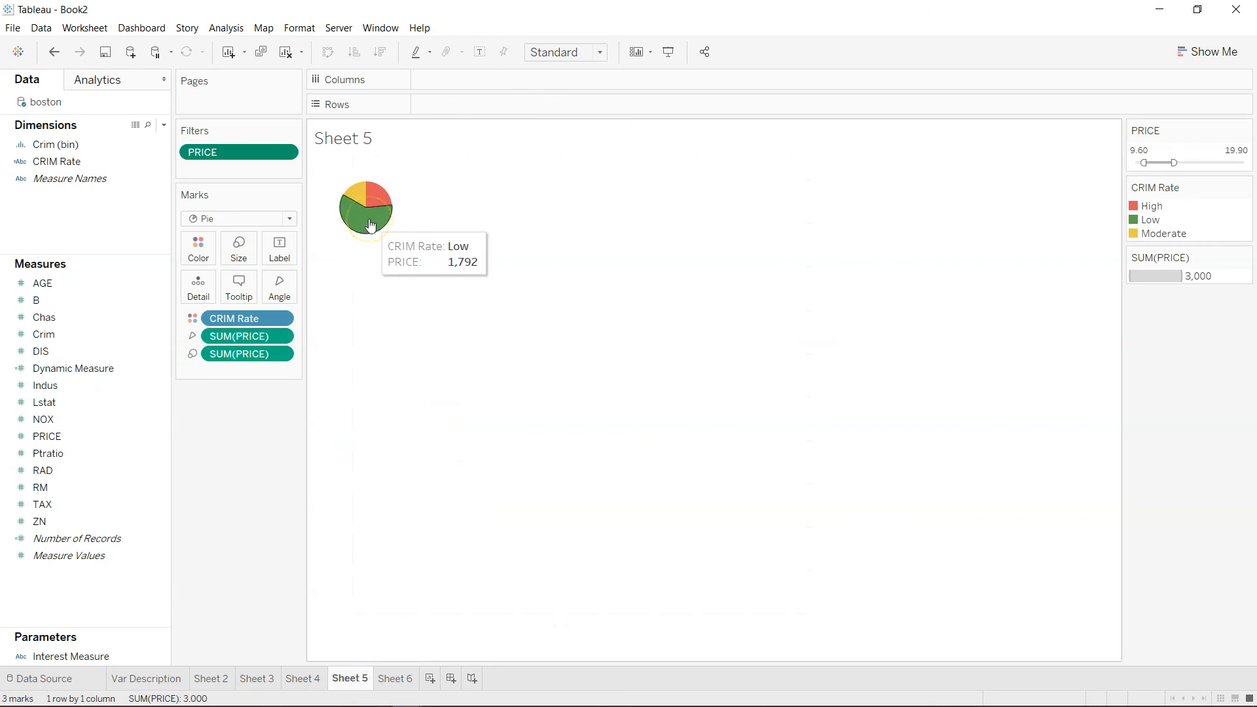
click(304, 678)
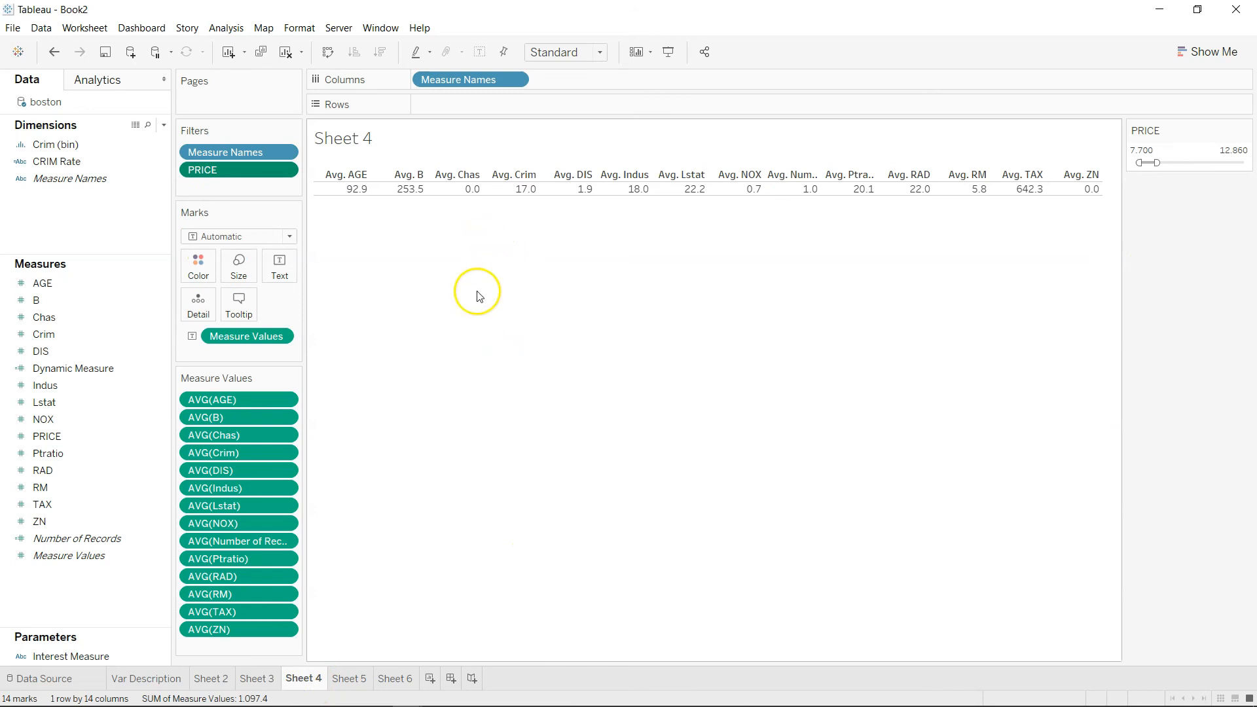
click(257, 678)
mouse_move(449, 536)
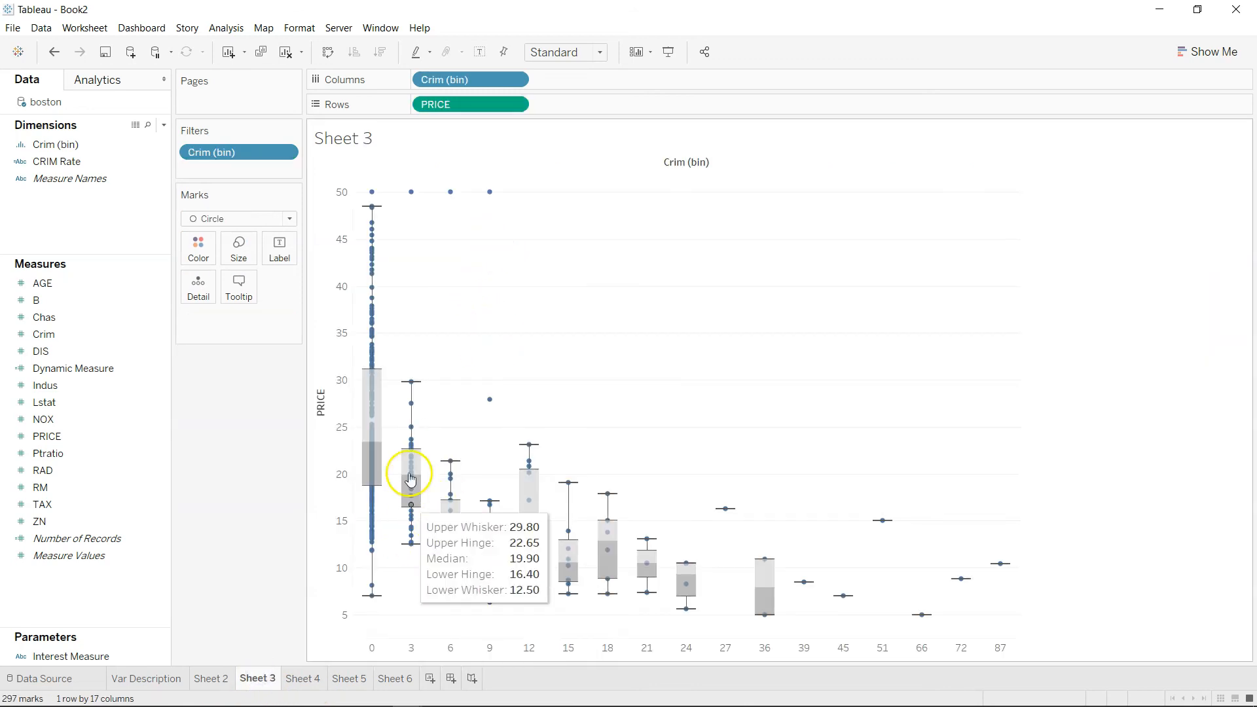
mouse_move(422, 490)
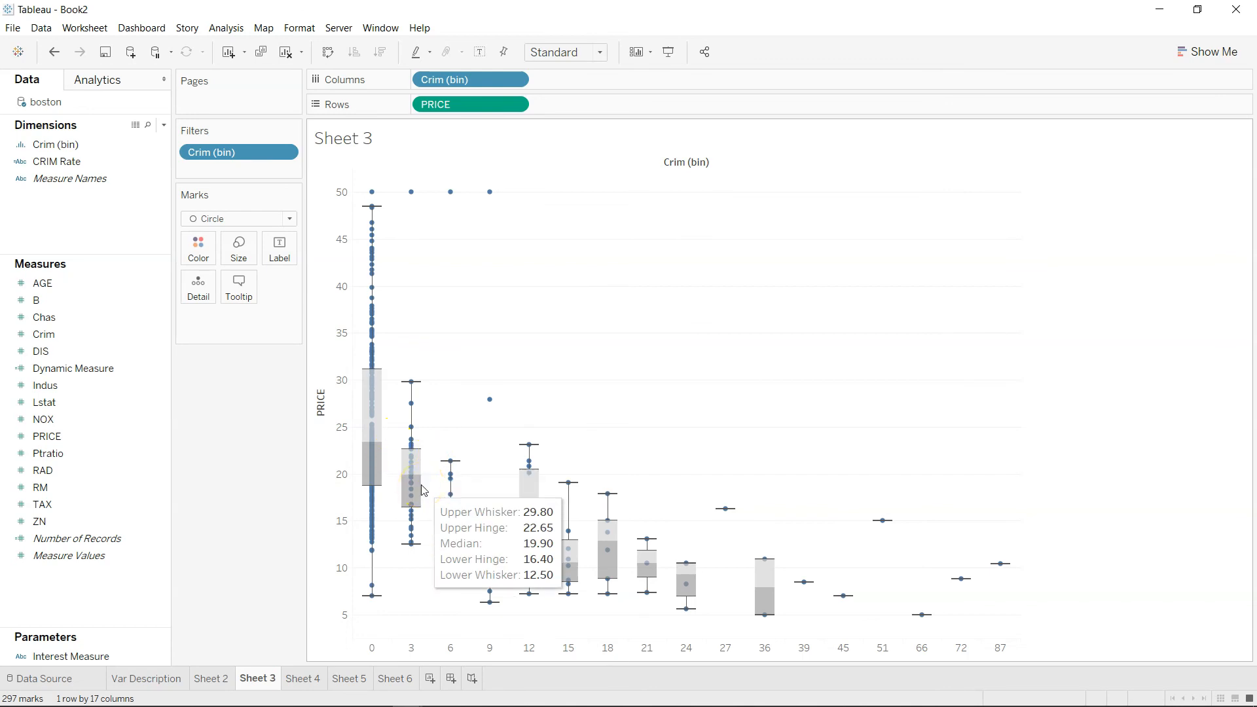
click(217, 681)
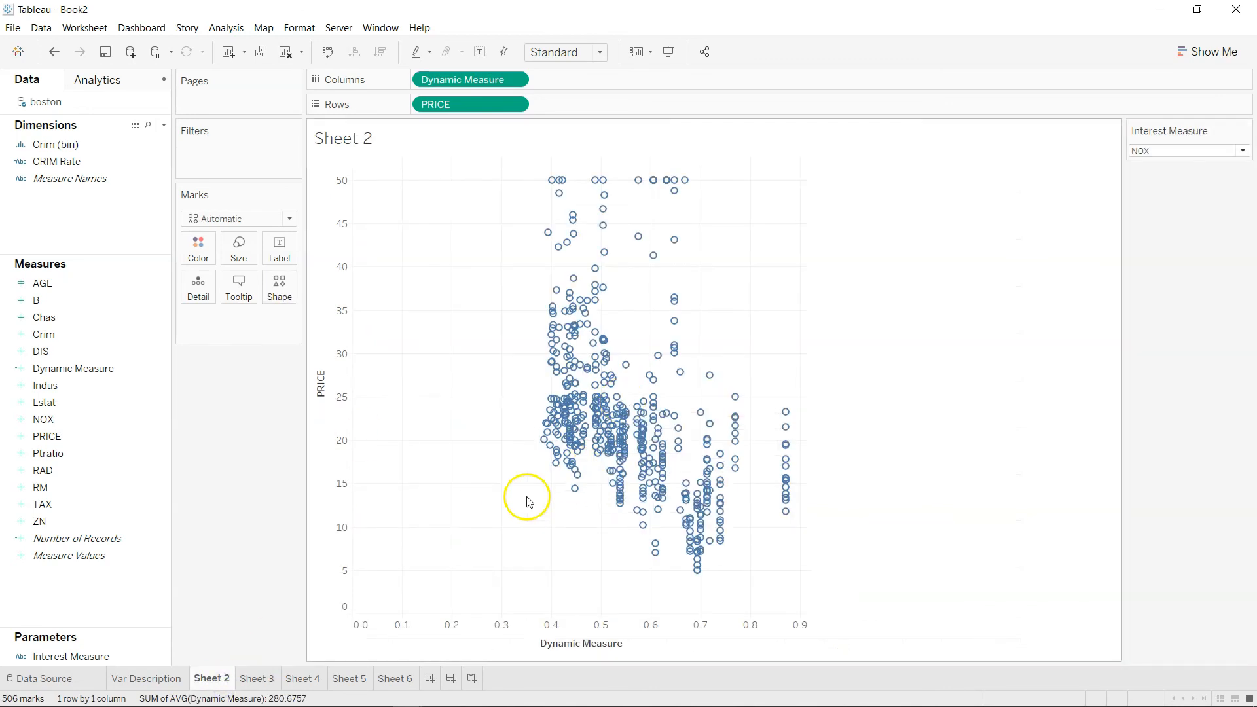
click(396, 679)
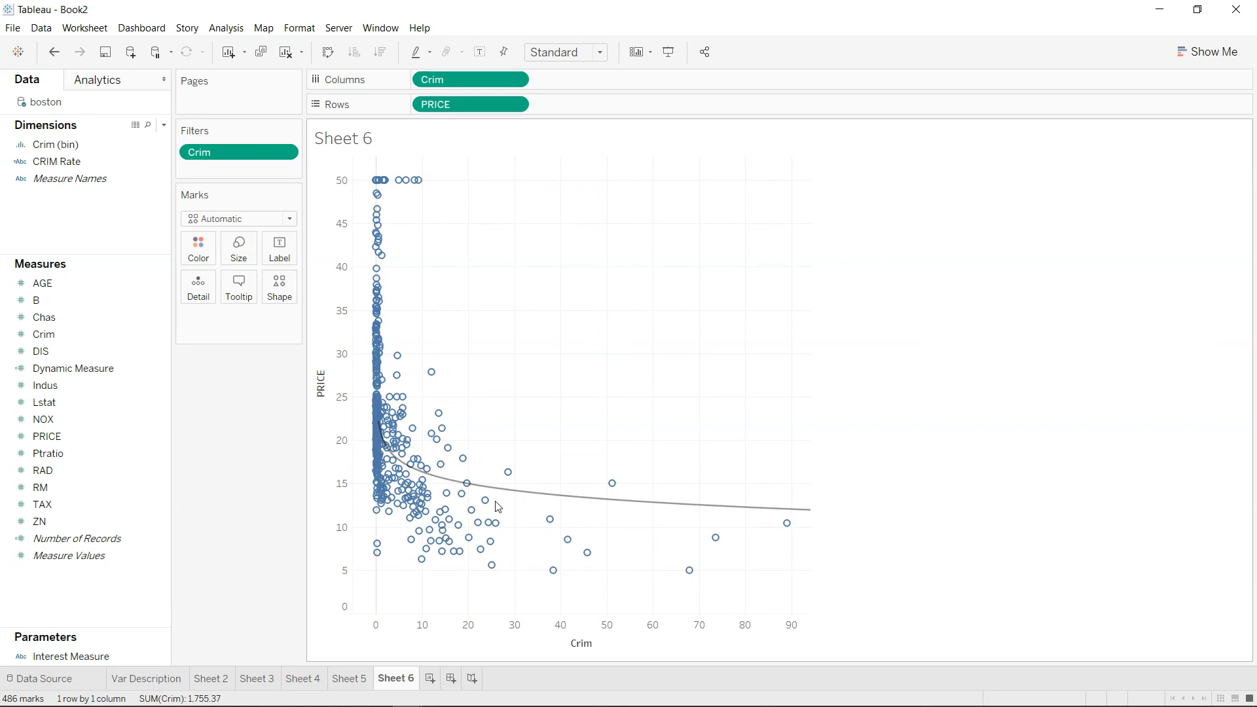
click(349, 678)
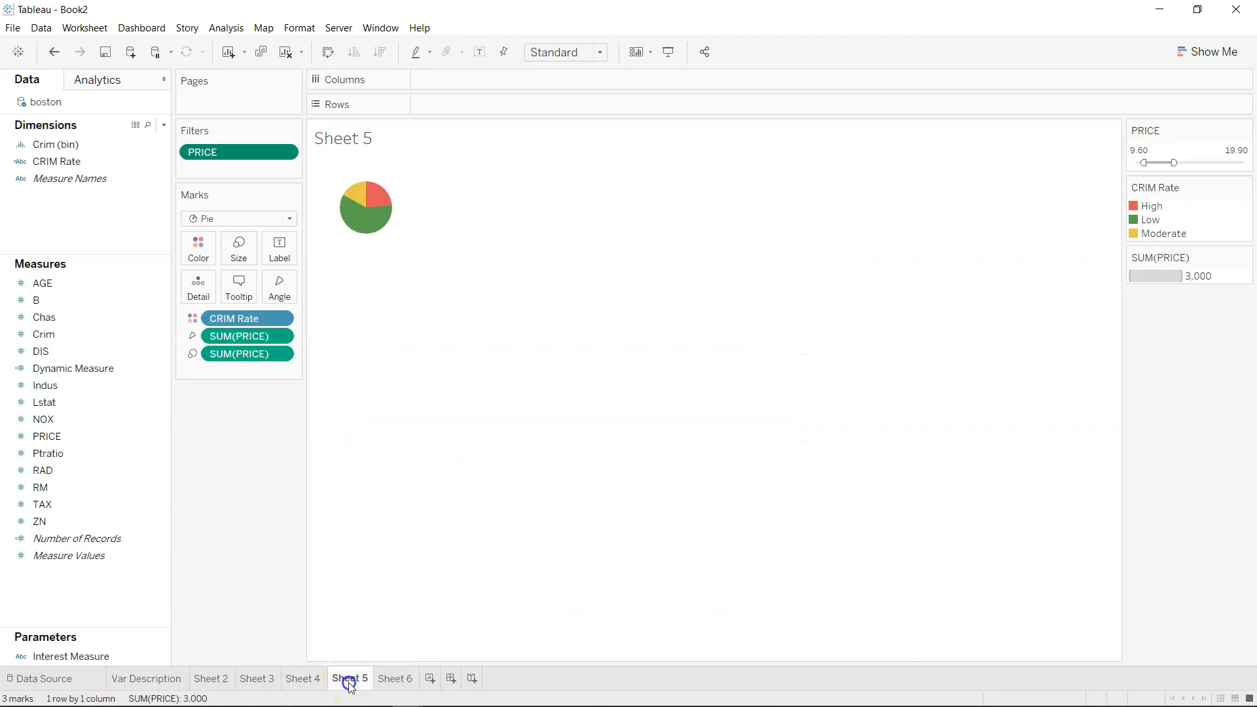
- View the Interest Measure options on Sheet 2 and open the Var Description sheet to read the variable definitions
click(209, 678)
mouse_move(791, 506)
click(1172, 153)
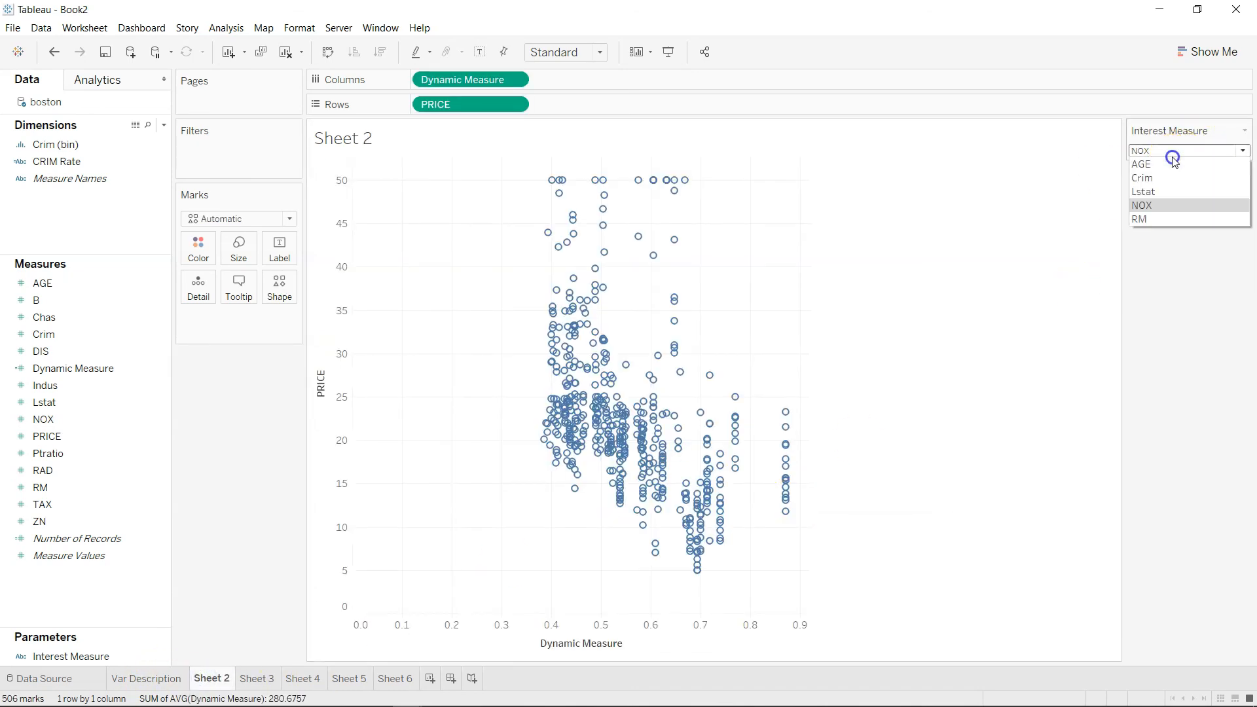
click(1172, 156)
click(180, 674)
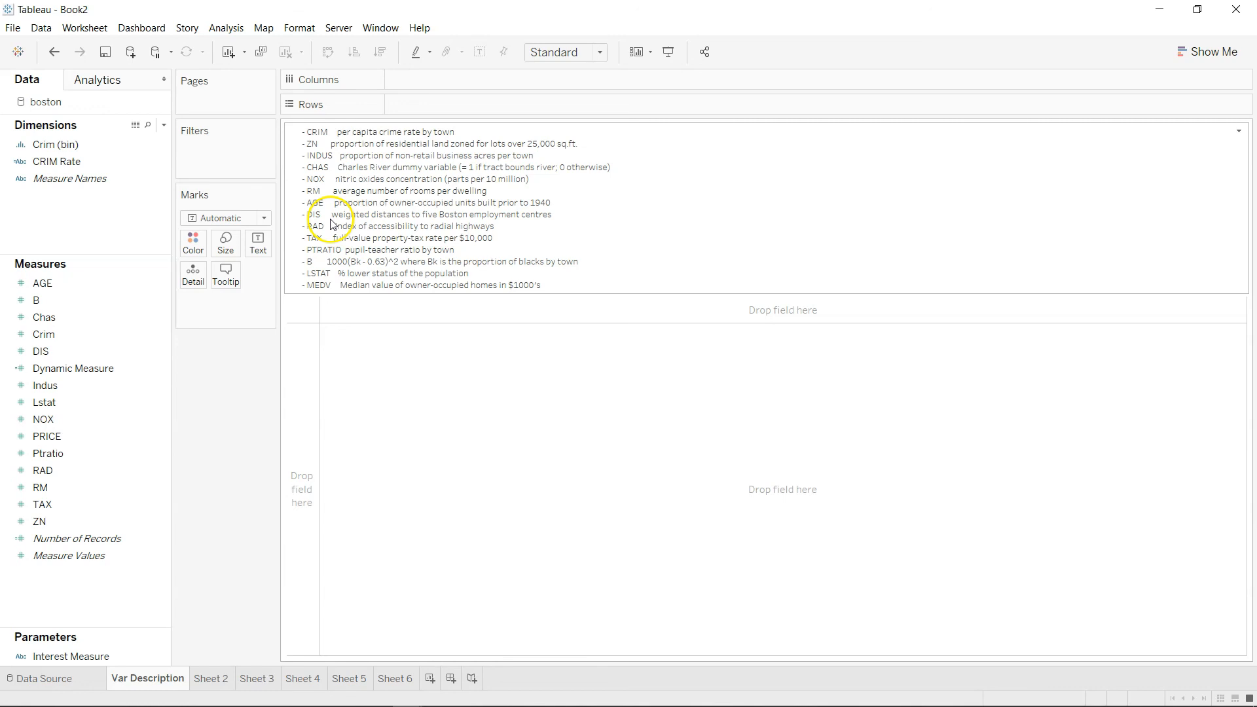
key(alt)
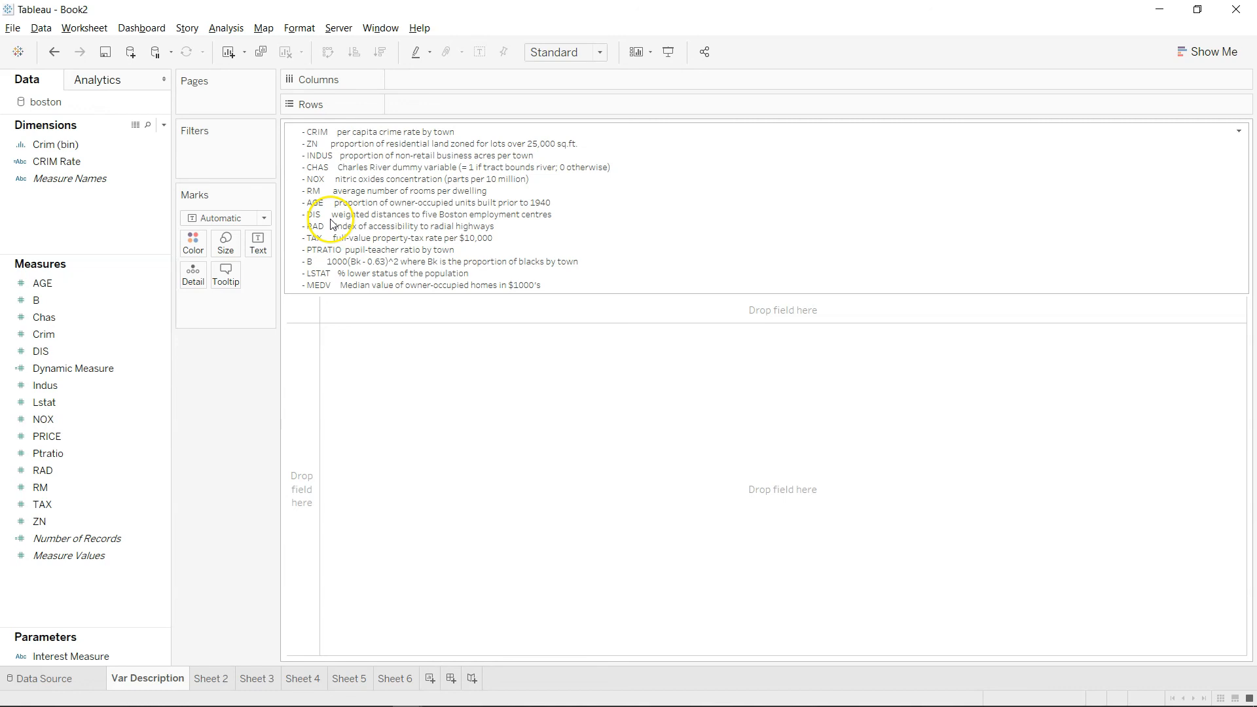